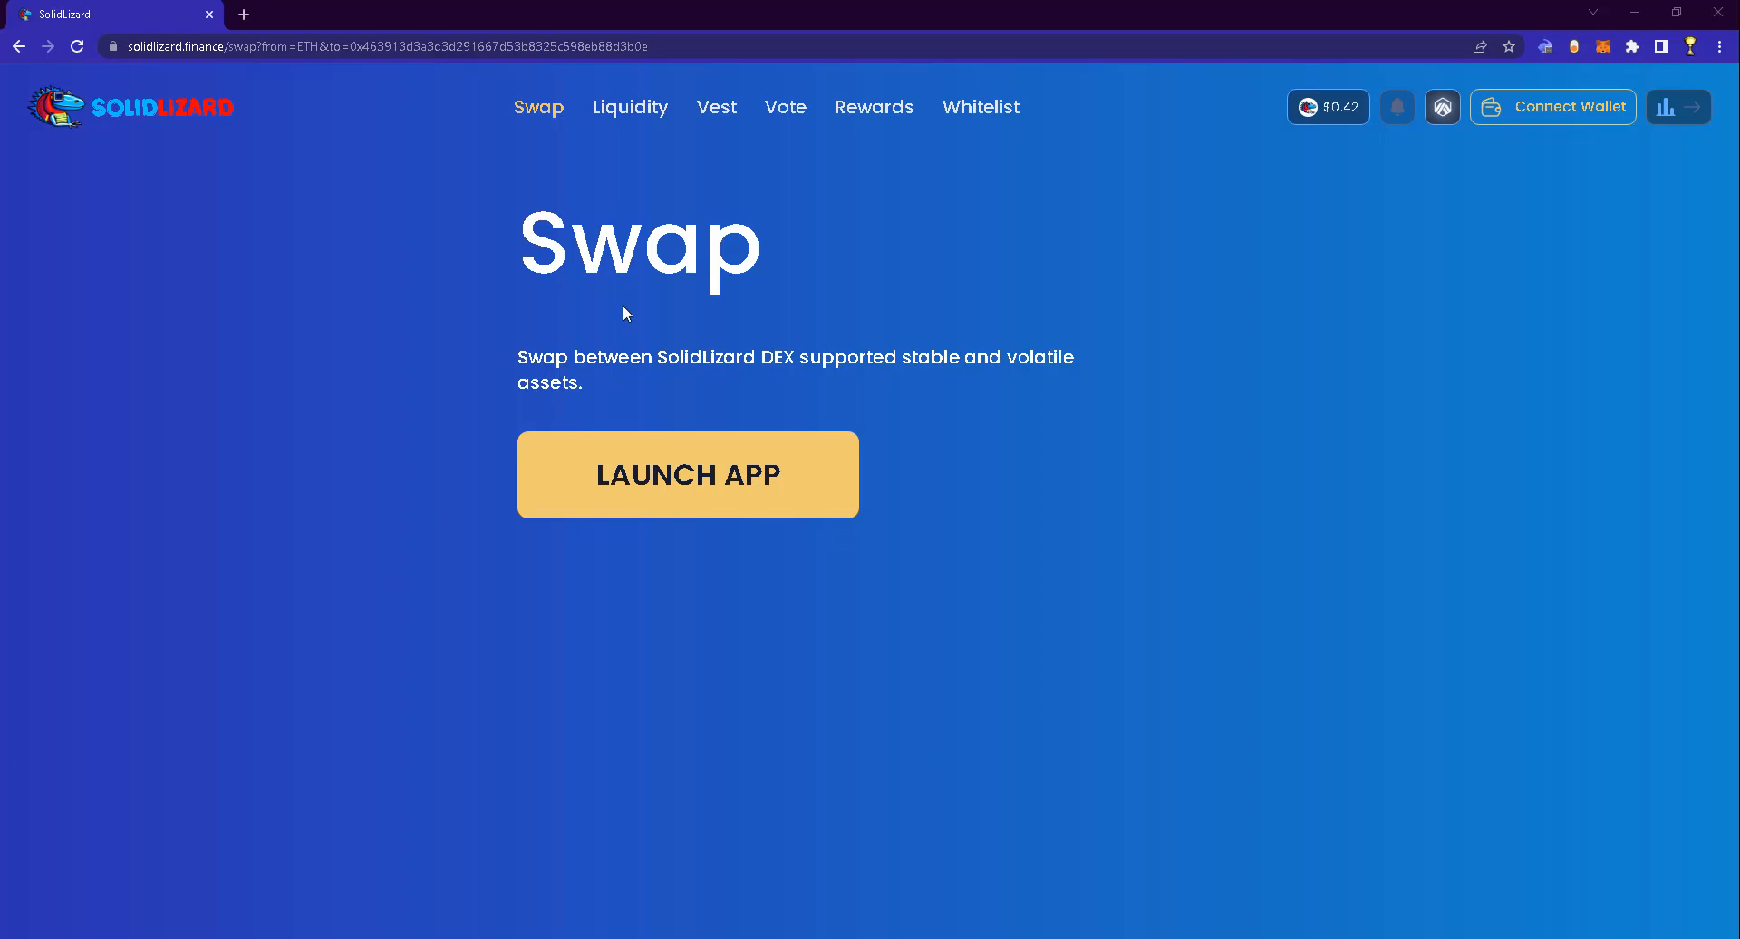
Replace the swap link in the address bar with solidlizard.finance and load it
{"action": "left_click", "coordinate": [691, 45]}
{"action": "type", "text": "sol"}
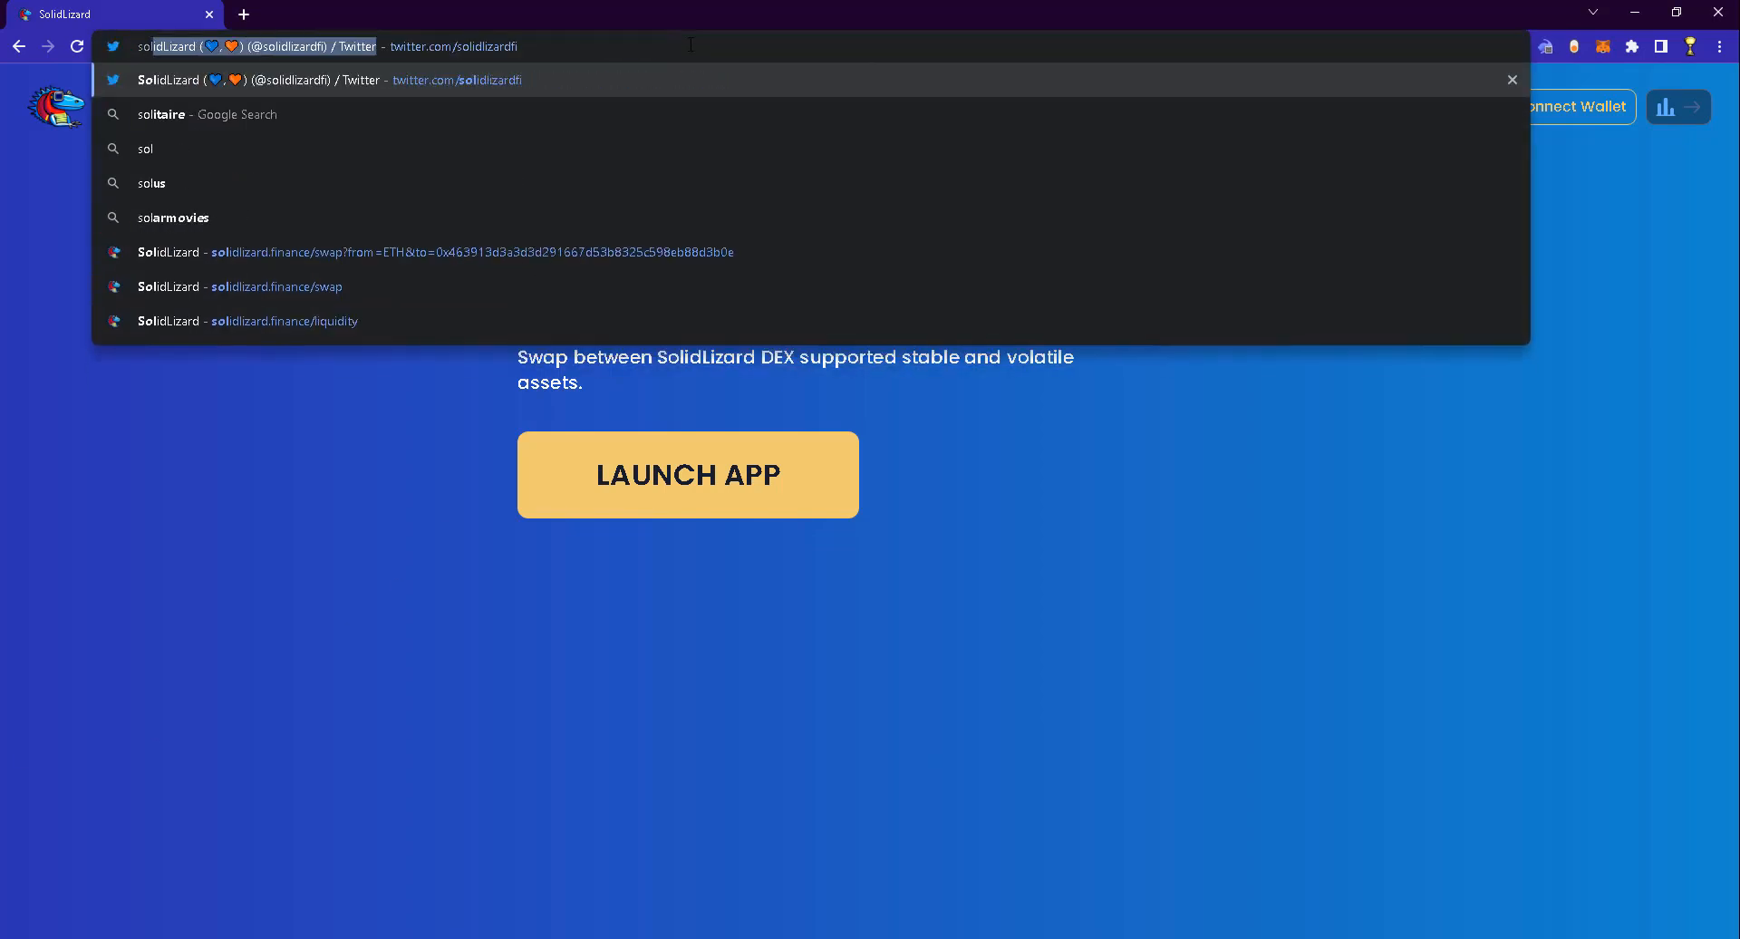
{"action": "type", "text": "idlizard.finance"}
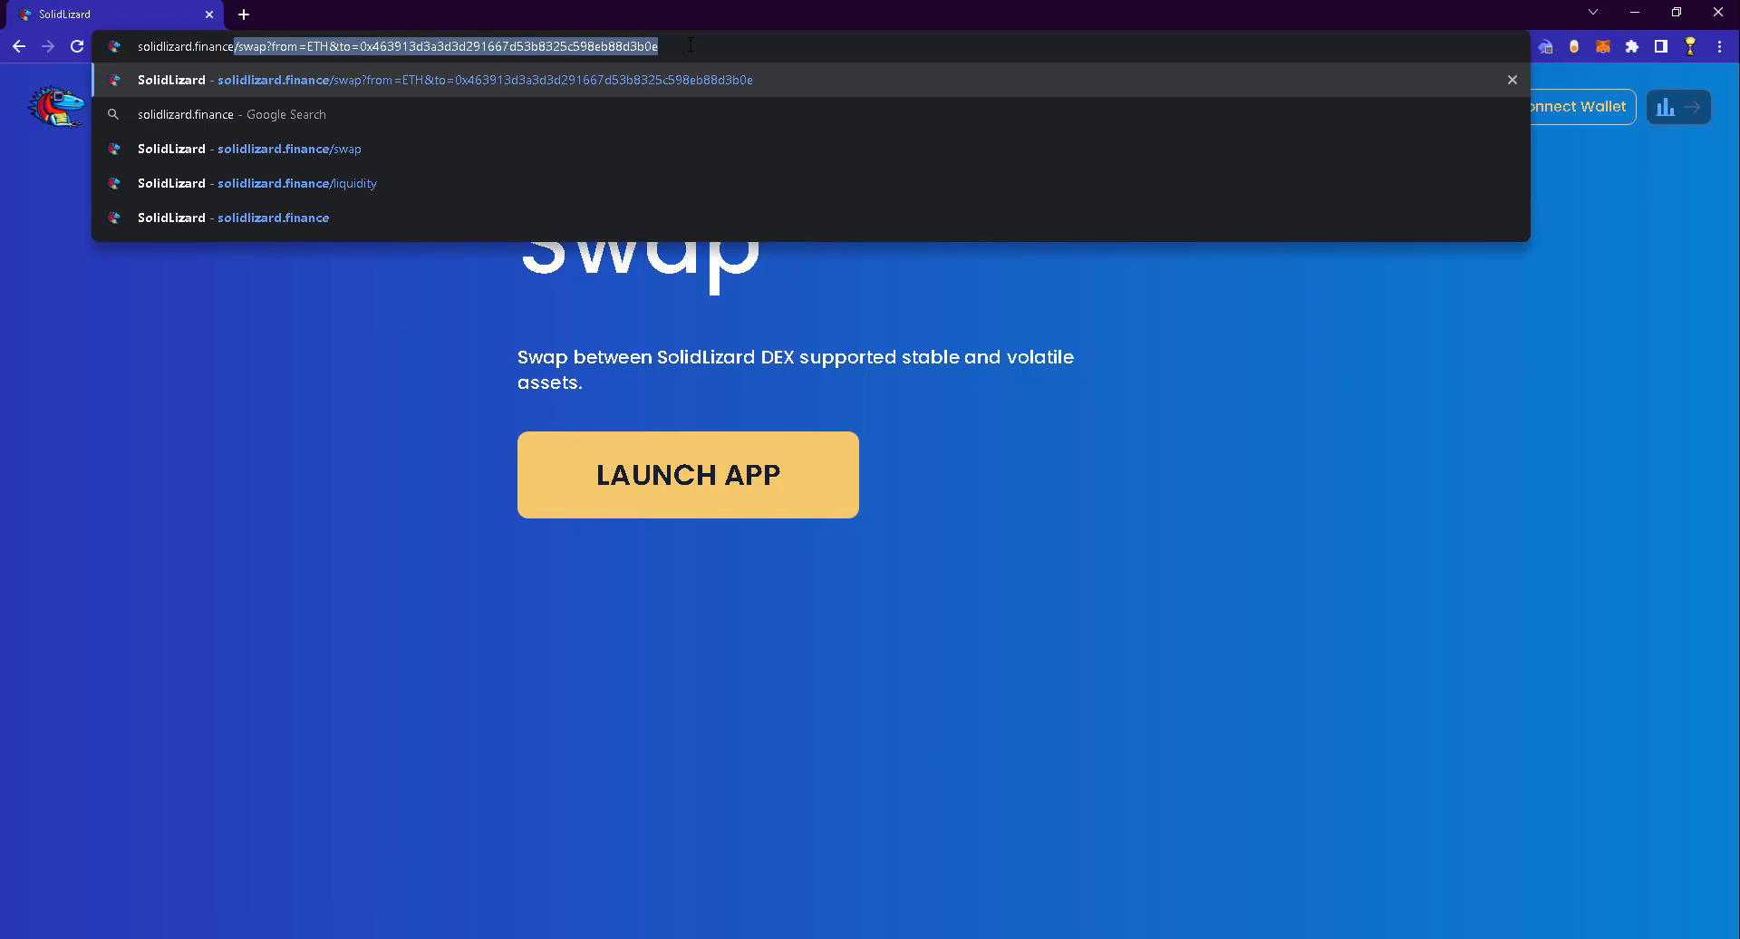
{"action": "key", "text": "Delete"}
{"action": "key", "text": "Return"}
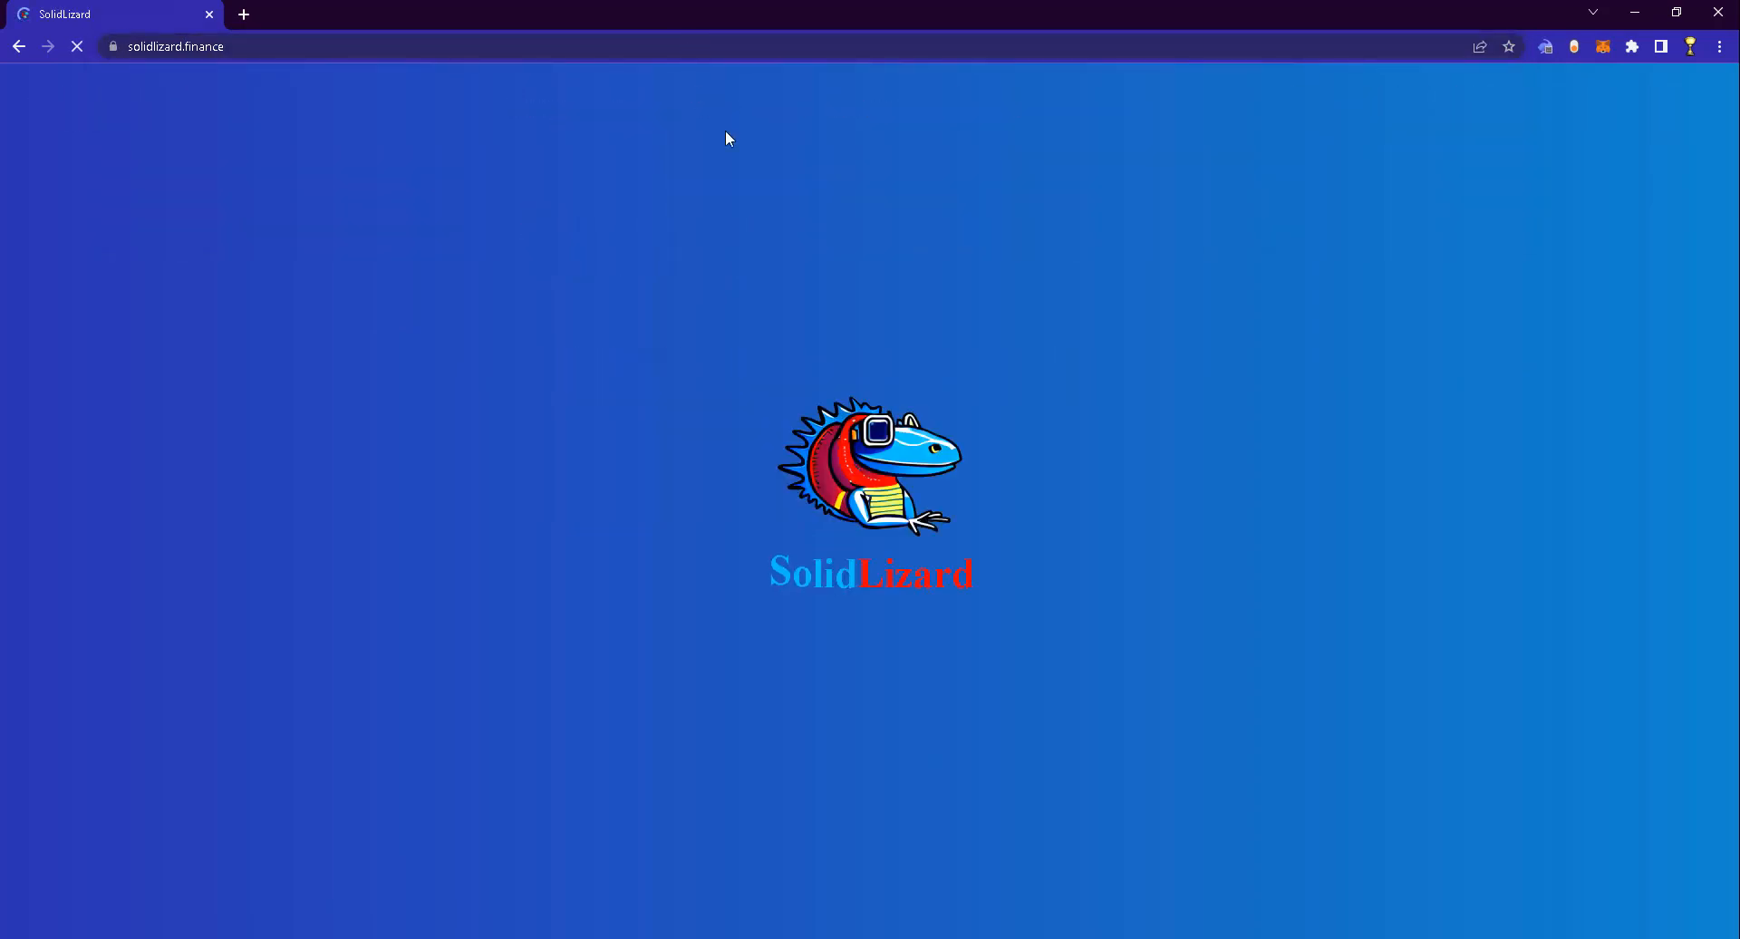
Launch the app and connect the Rabby wallet, keeping the pair as ETH to SLIZ
{"action": "left_click", "coordinate": [681, 568]}
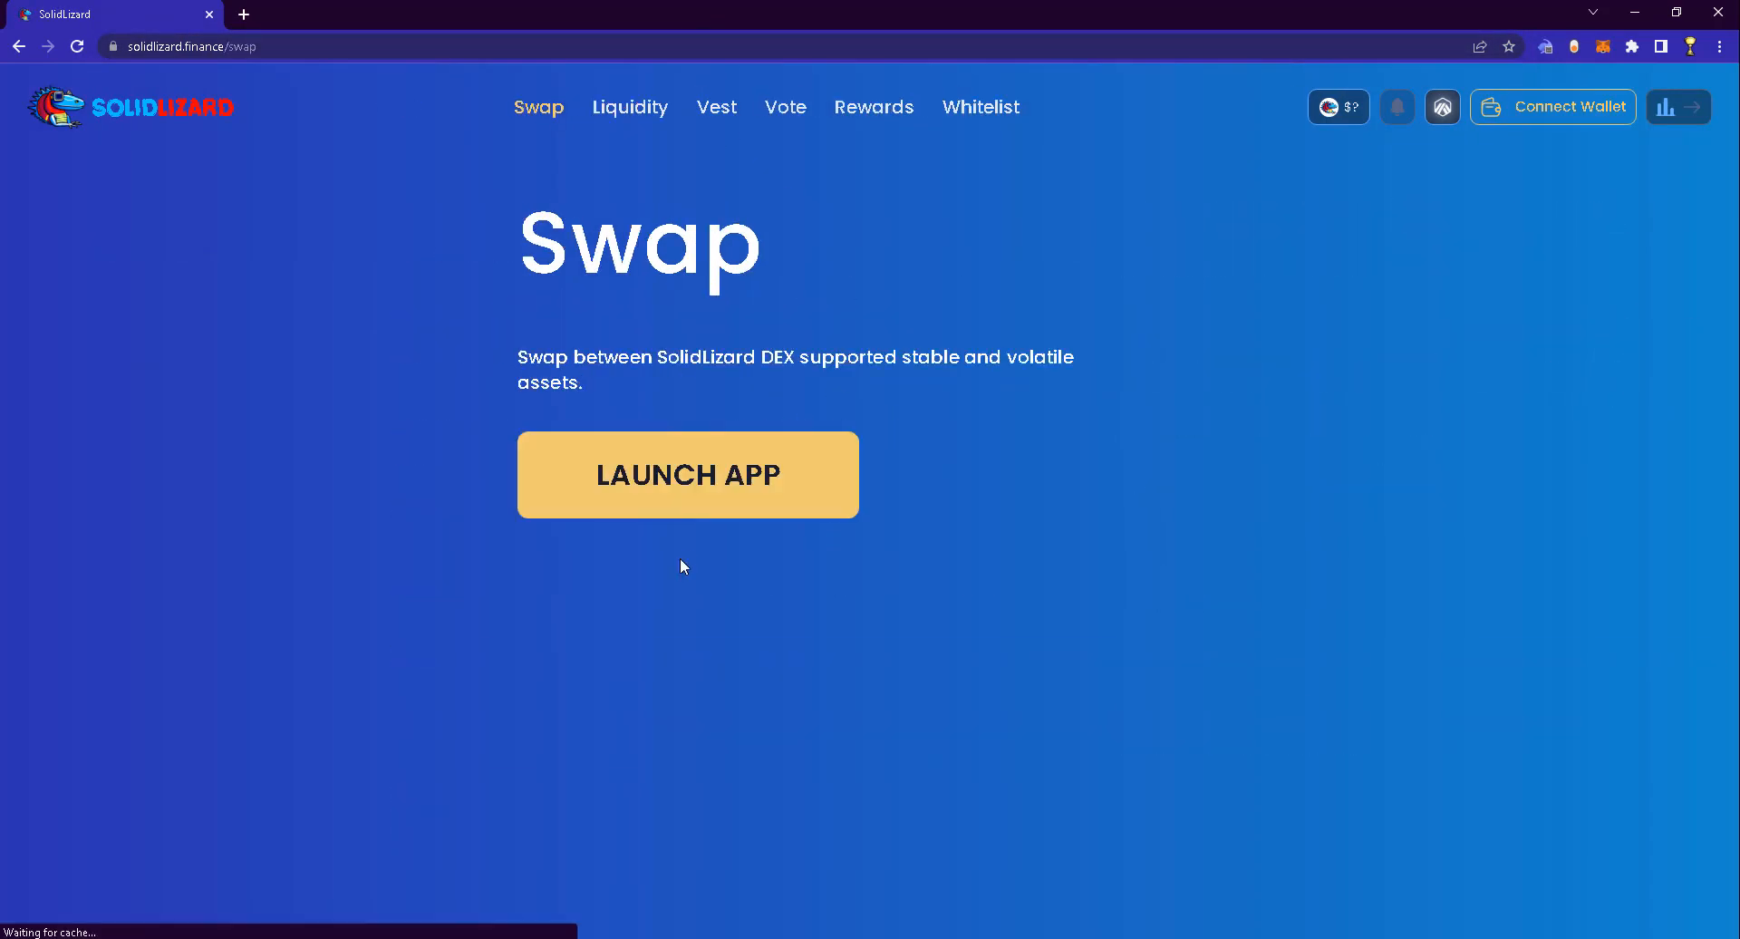
{"action": "left_click", "coordinate": [1551, 109]}
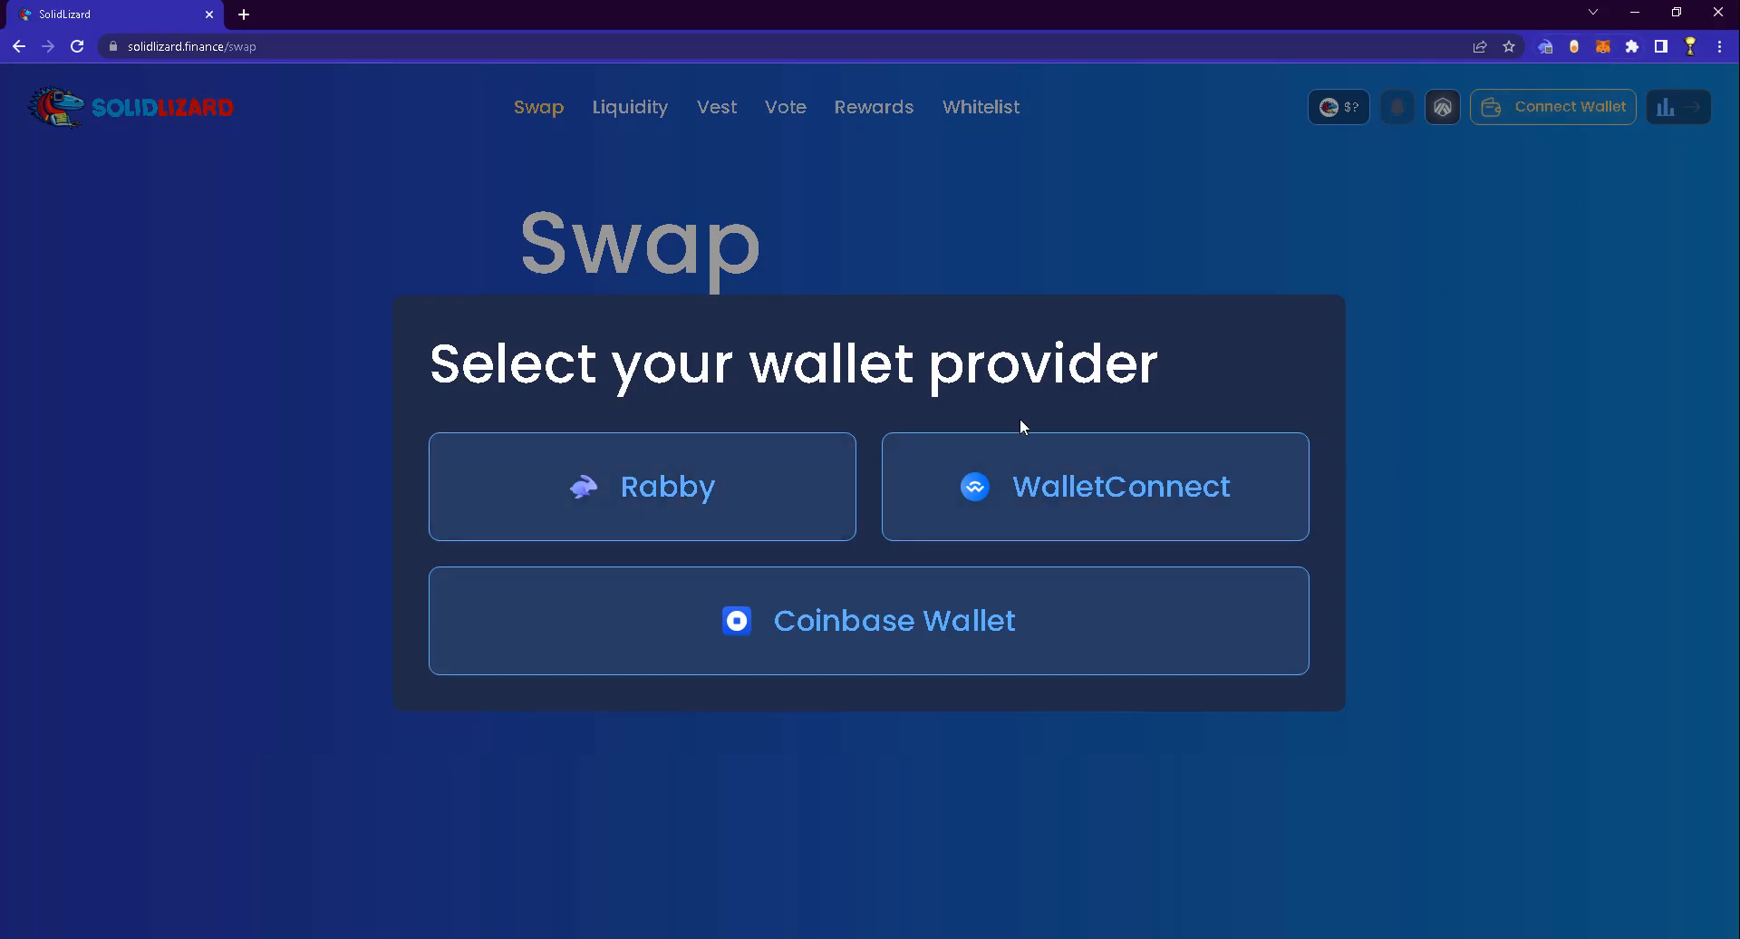
{"action": "left_click", "coordinate": [720, 480]}
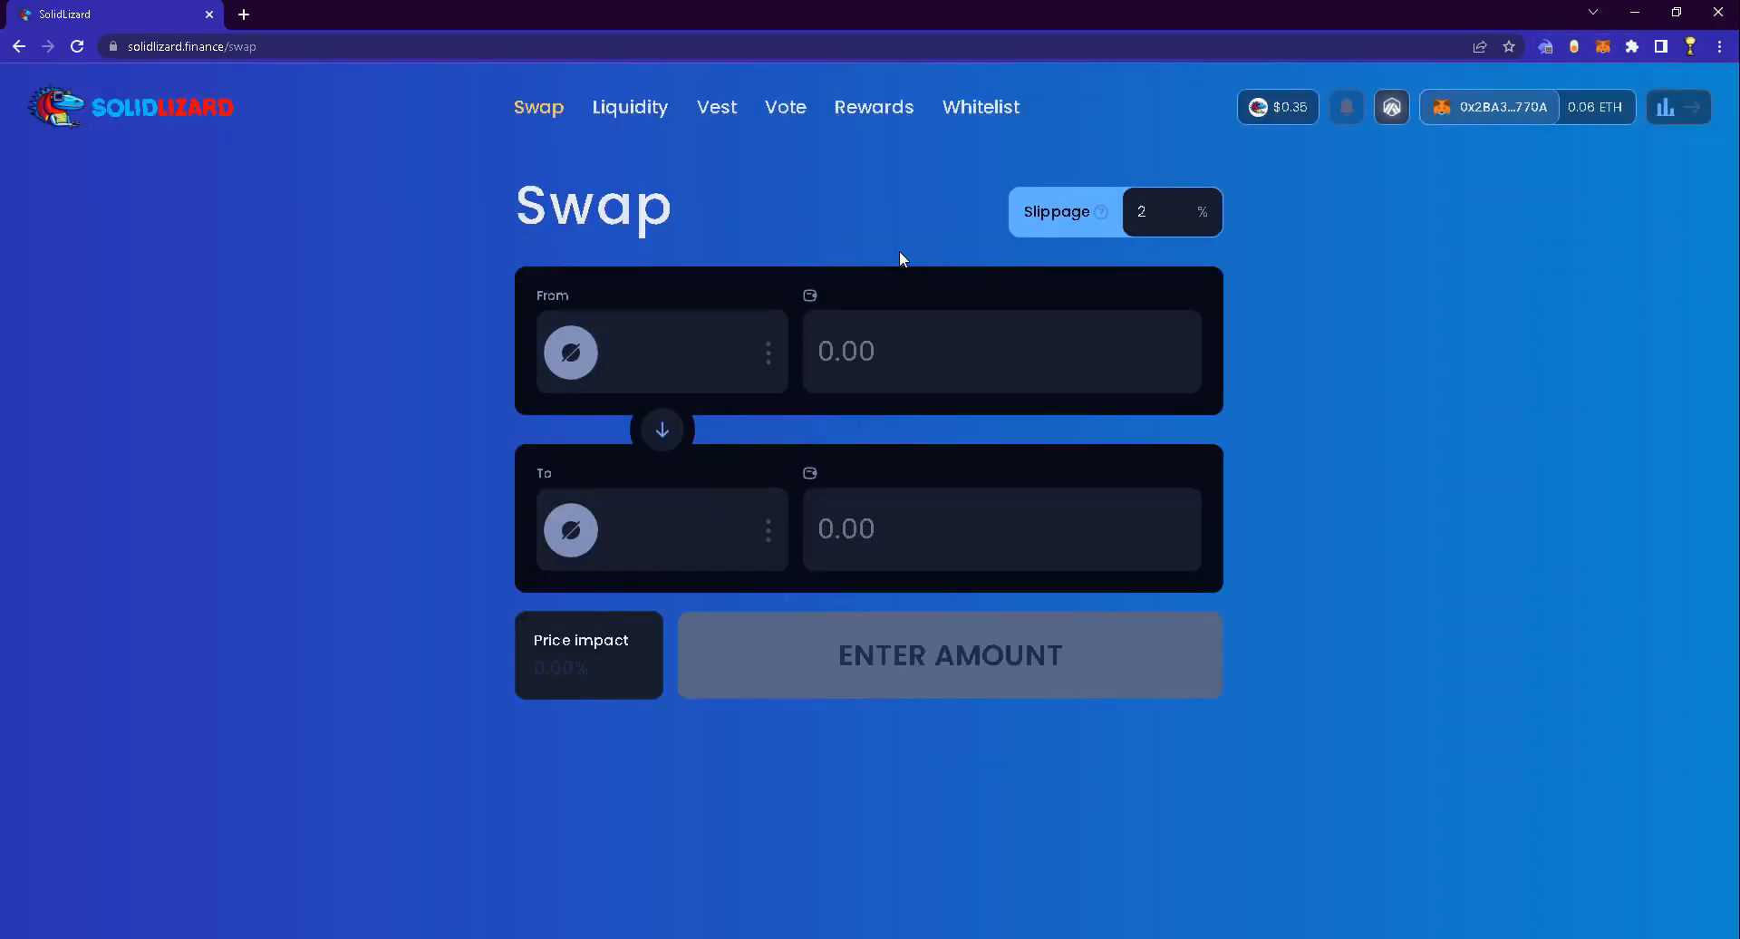
{"action": "left_click", "coordinate": [703, 344]}
{"action": "left_click", "coordinate": [1356, 428]}
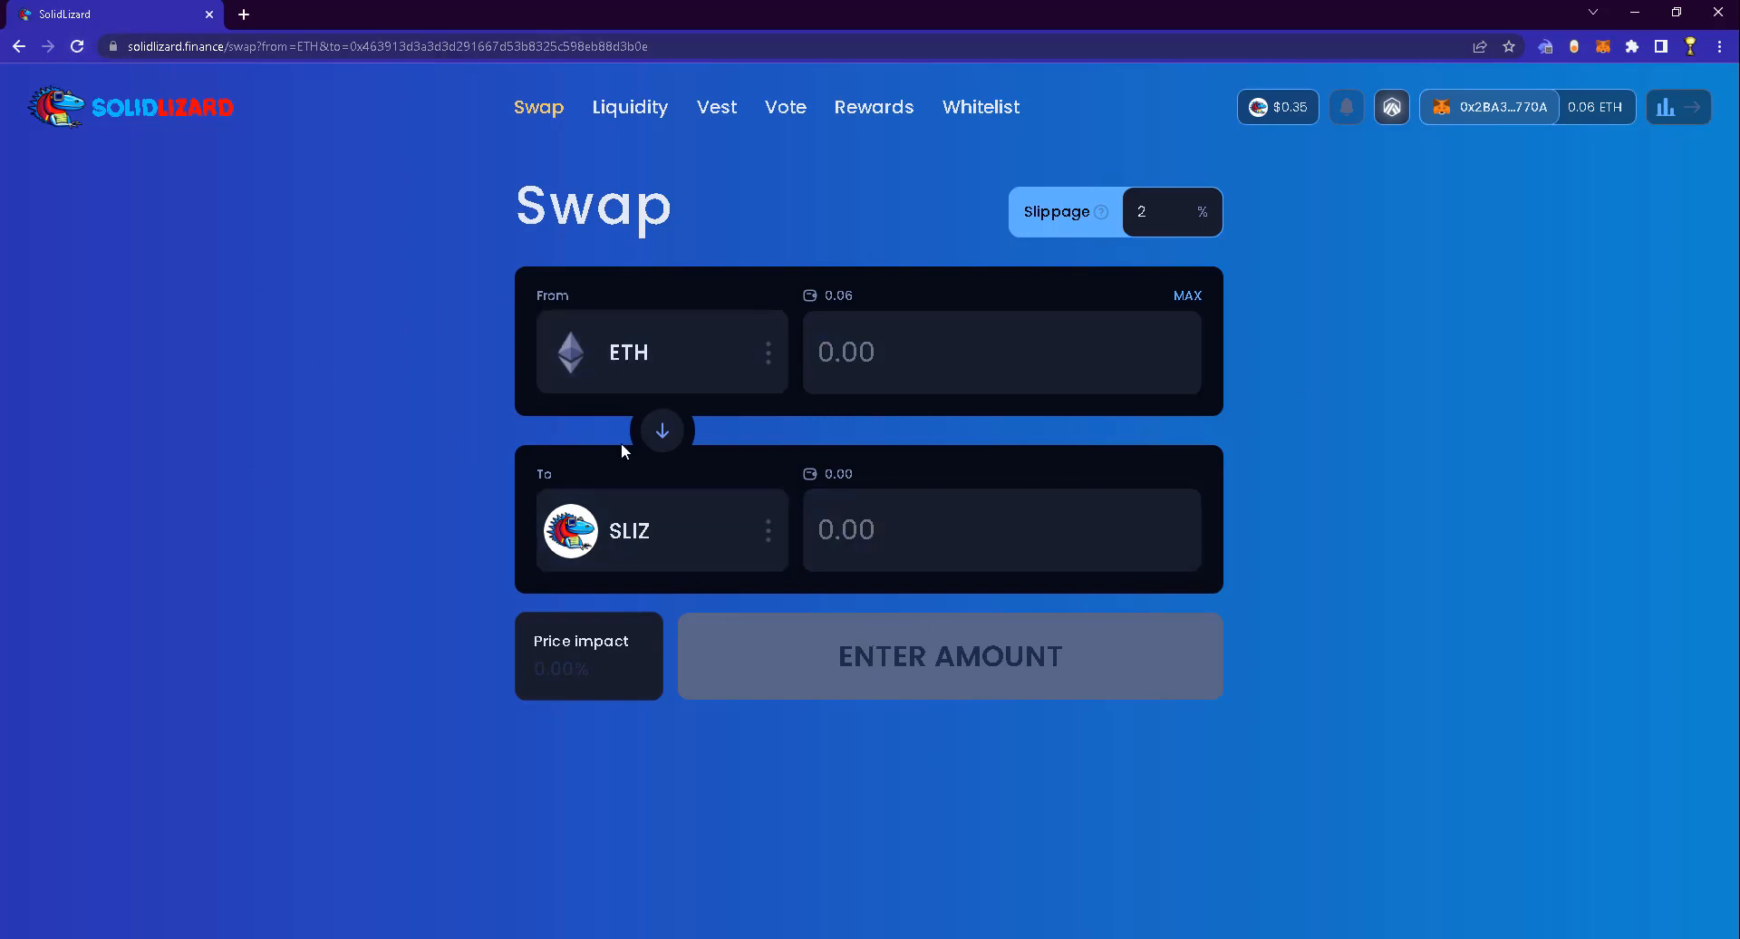
Swap 0.03 ETH for about 139.45 SLIZ and sign the transaction in Rabby
{"action": "left_click", "coordinate": [701, 385]}
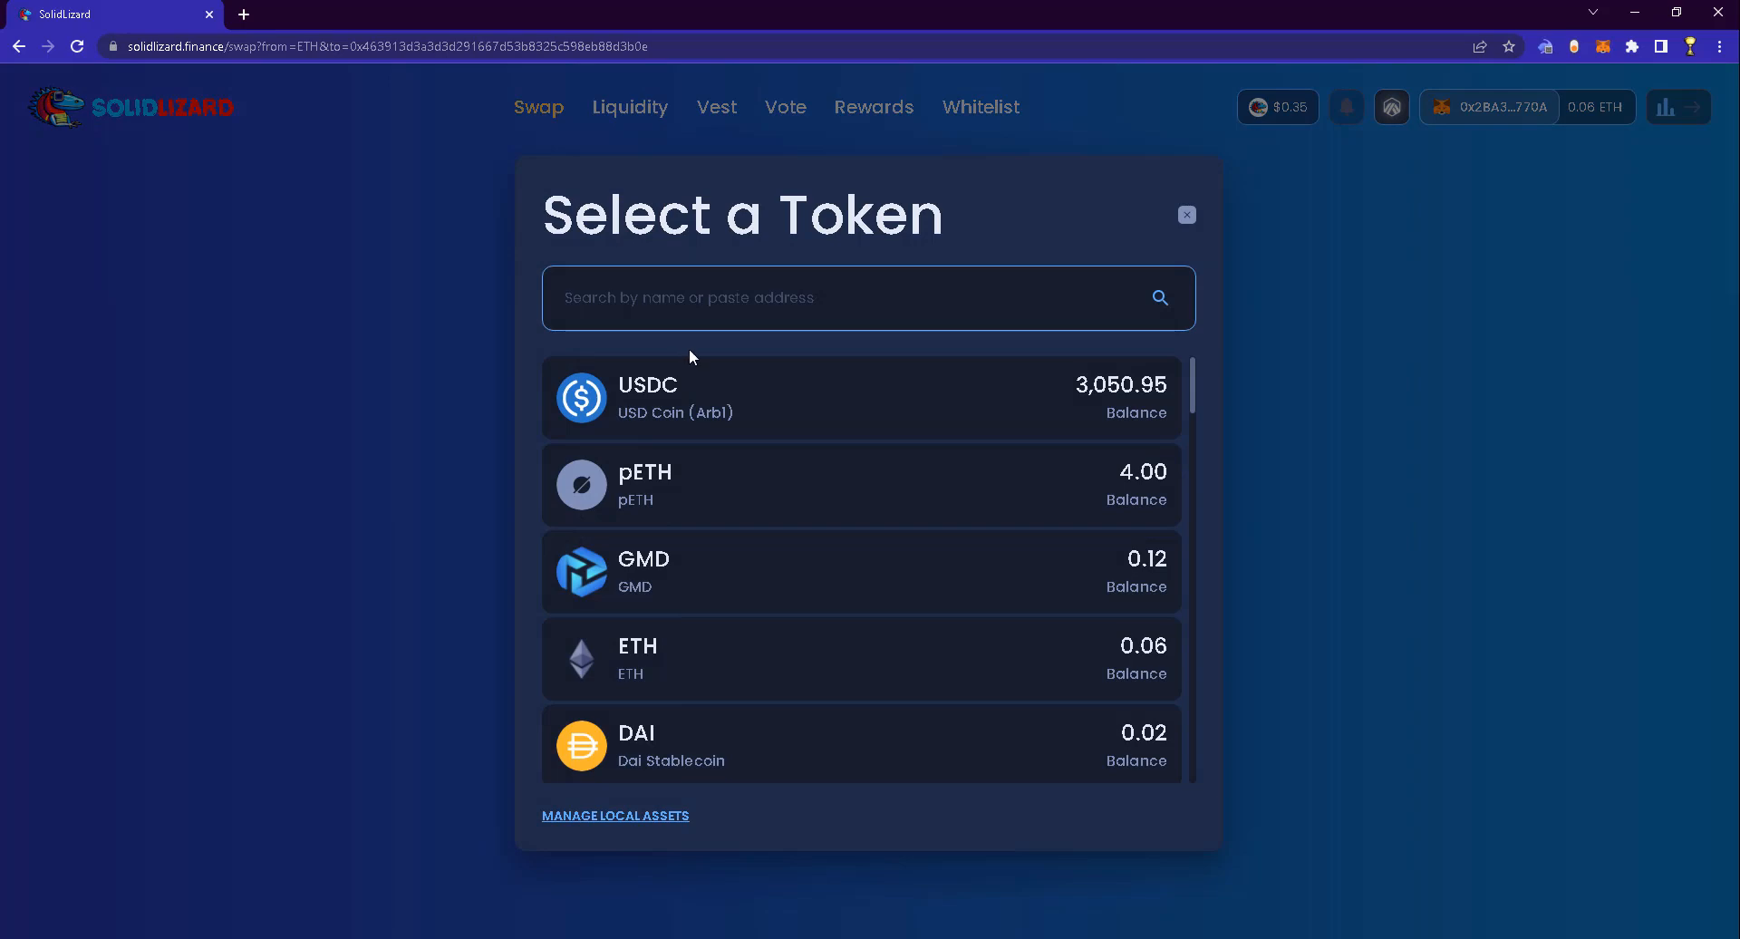
{"action": "left_click", "coordinate": [1356, 465]}
{"action": "left_click", "coordinate": [1050, 342]}
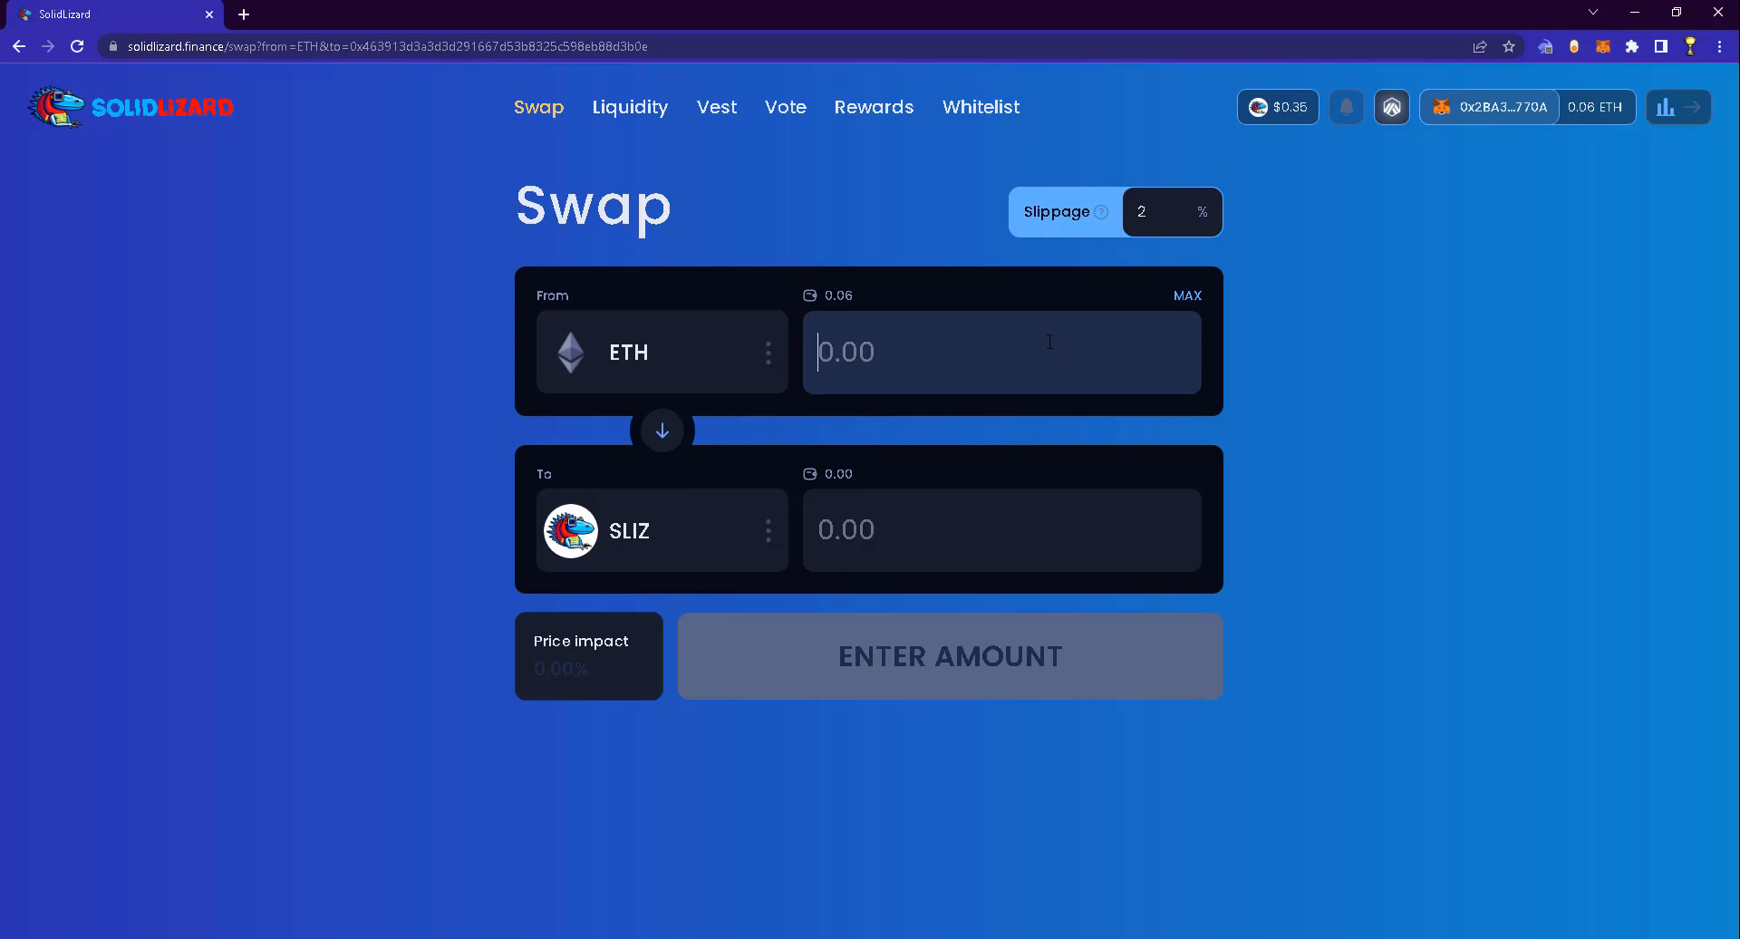
{"action": "type", "text": "0.03"}
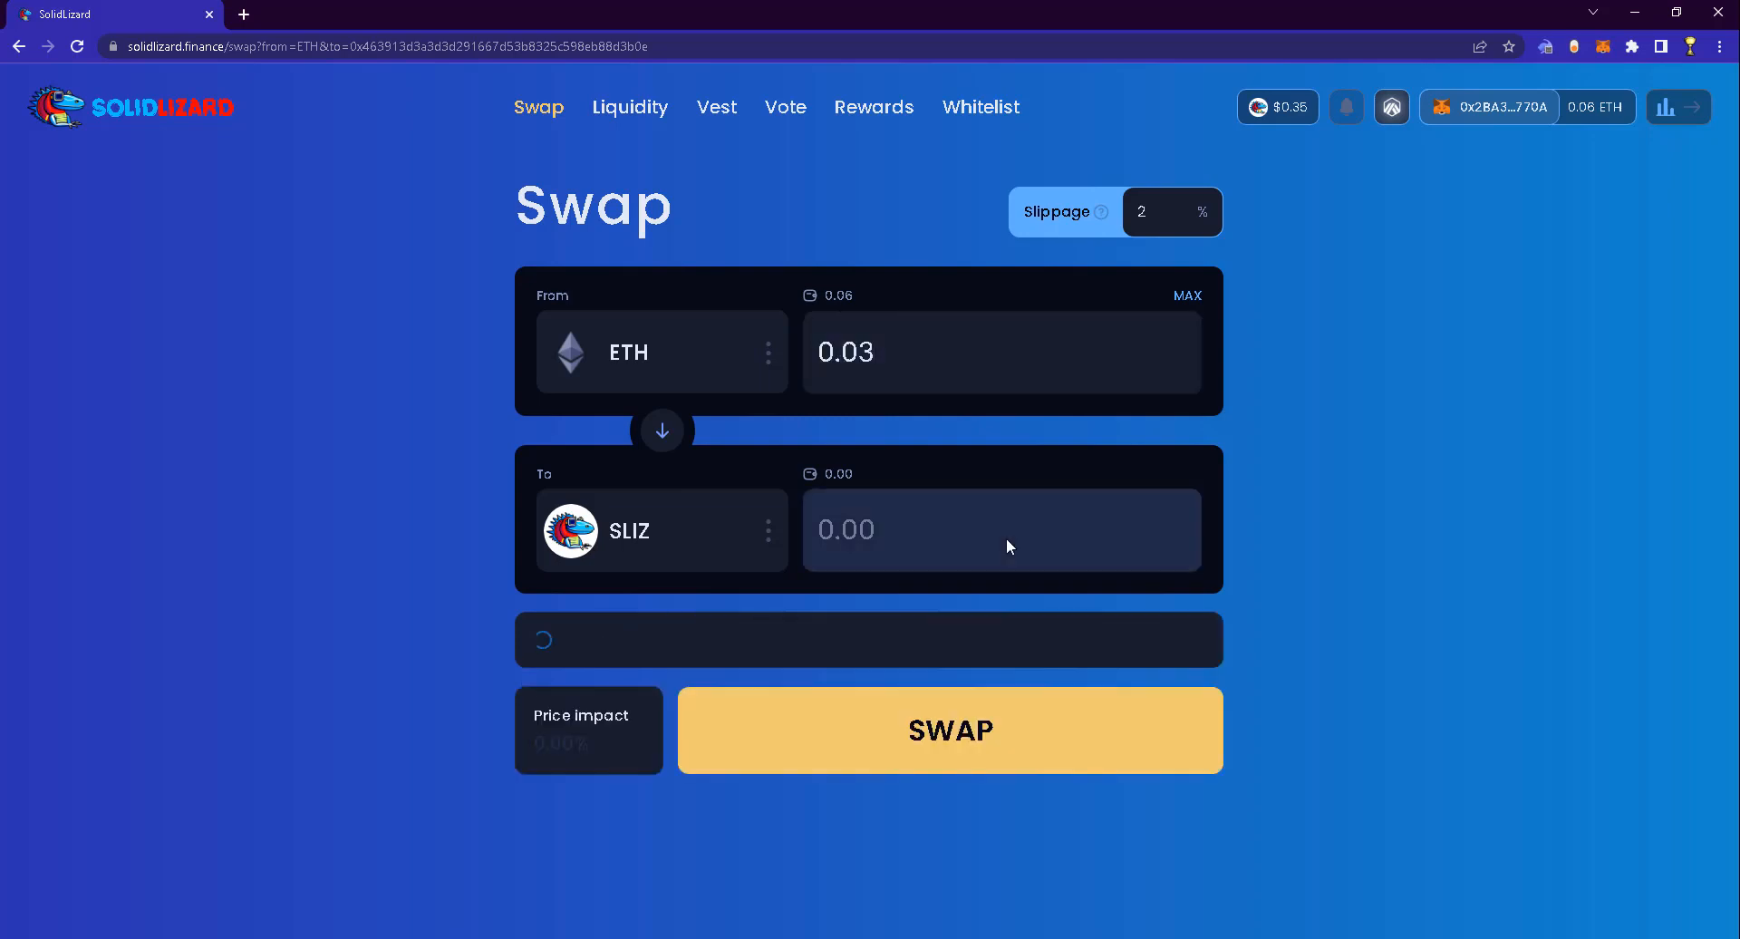
{"action": "left_click", "coordinate": [936, 721]}
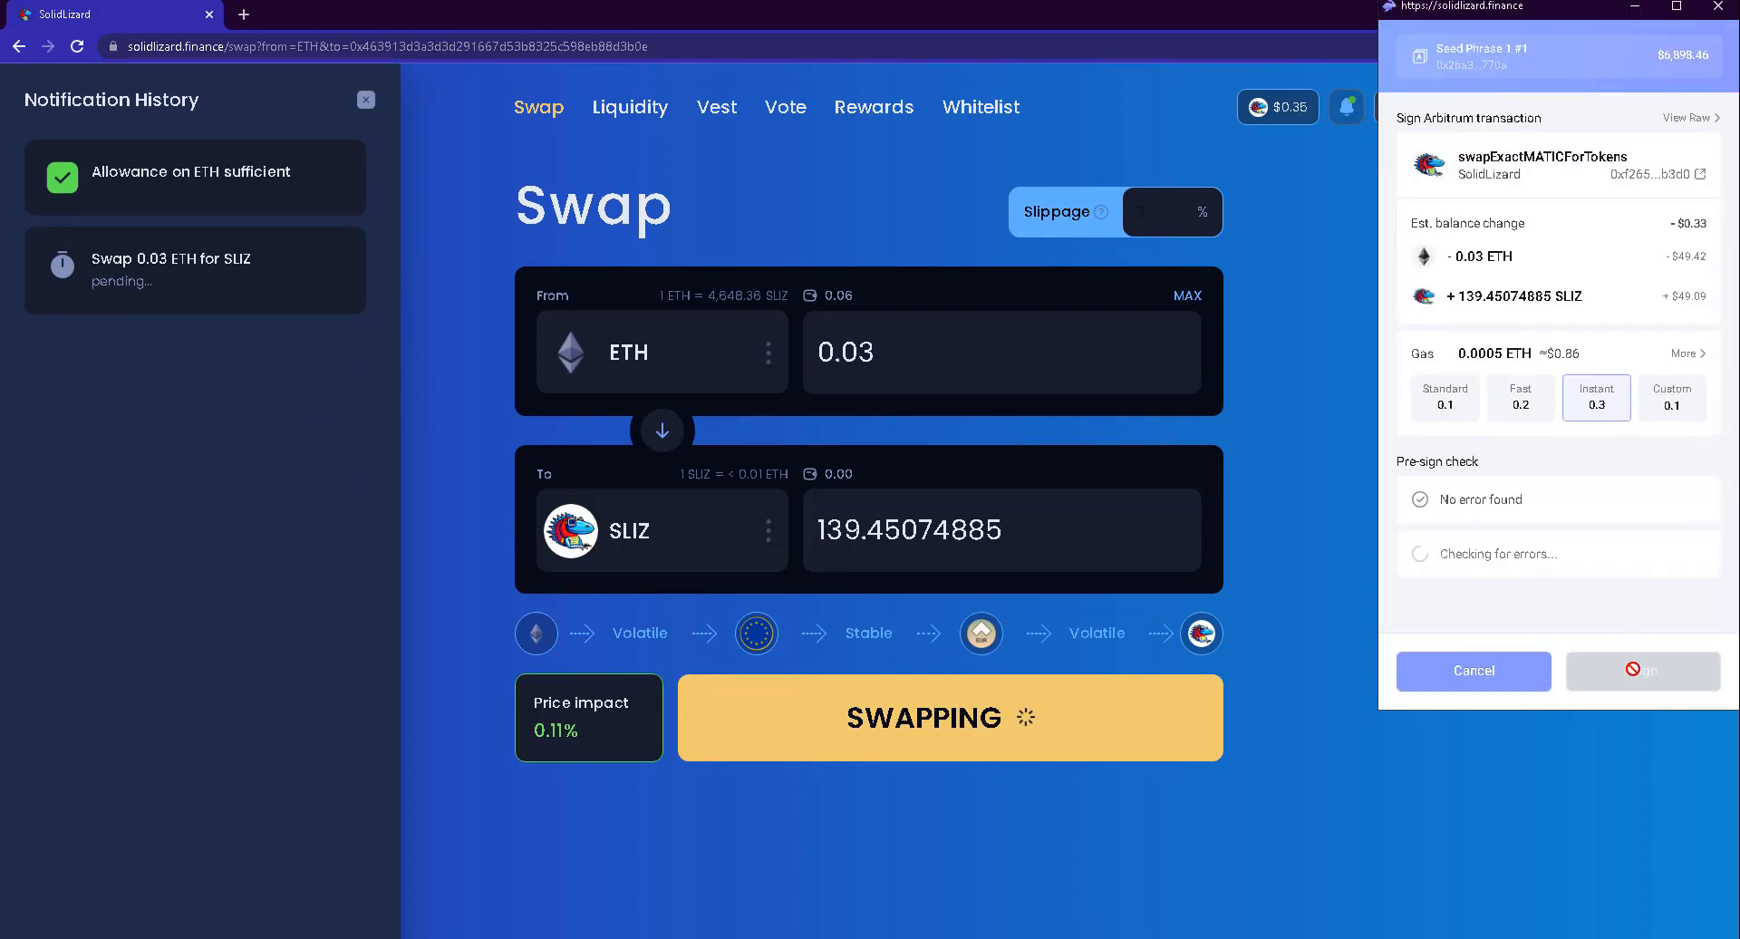
{"action": "left_click", "coordinate": [1631, 670]}
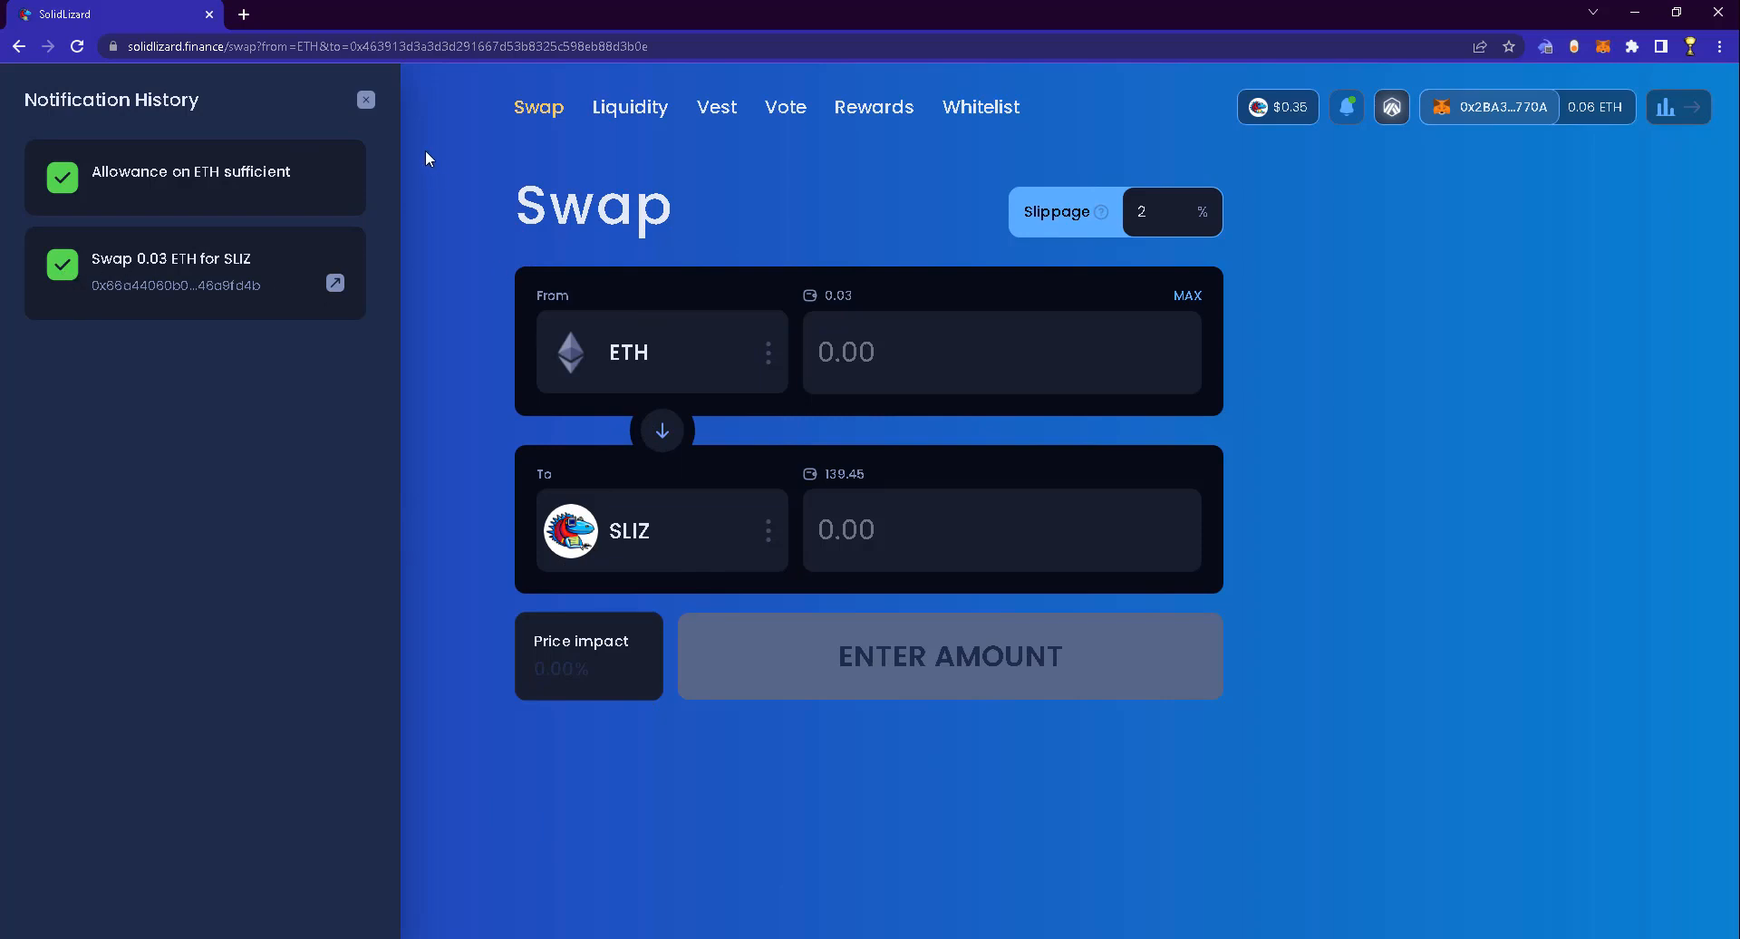
Close the notification history and view the Vest page
{"action": "left_click", "coordinate": [366, 101]}
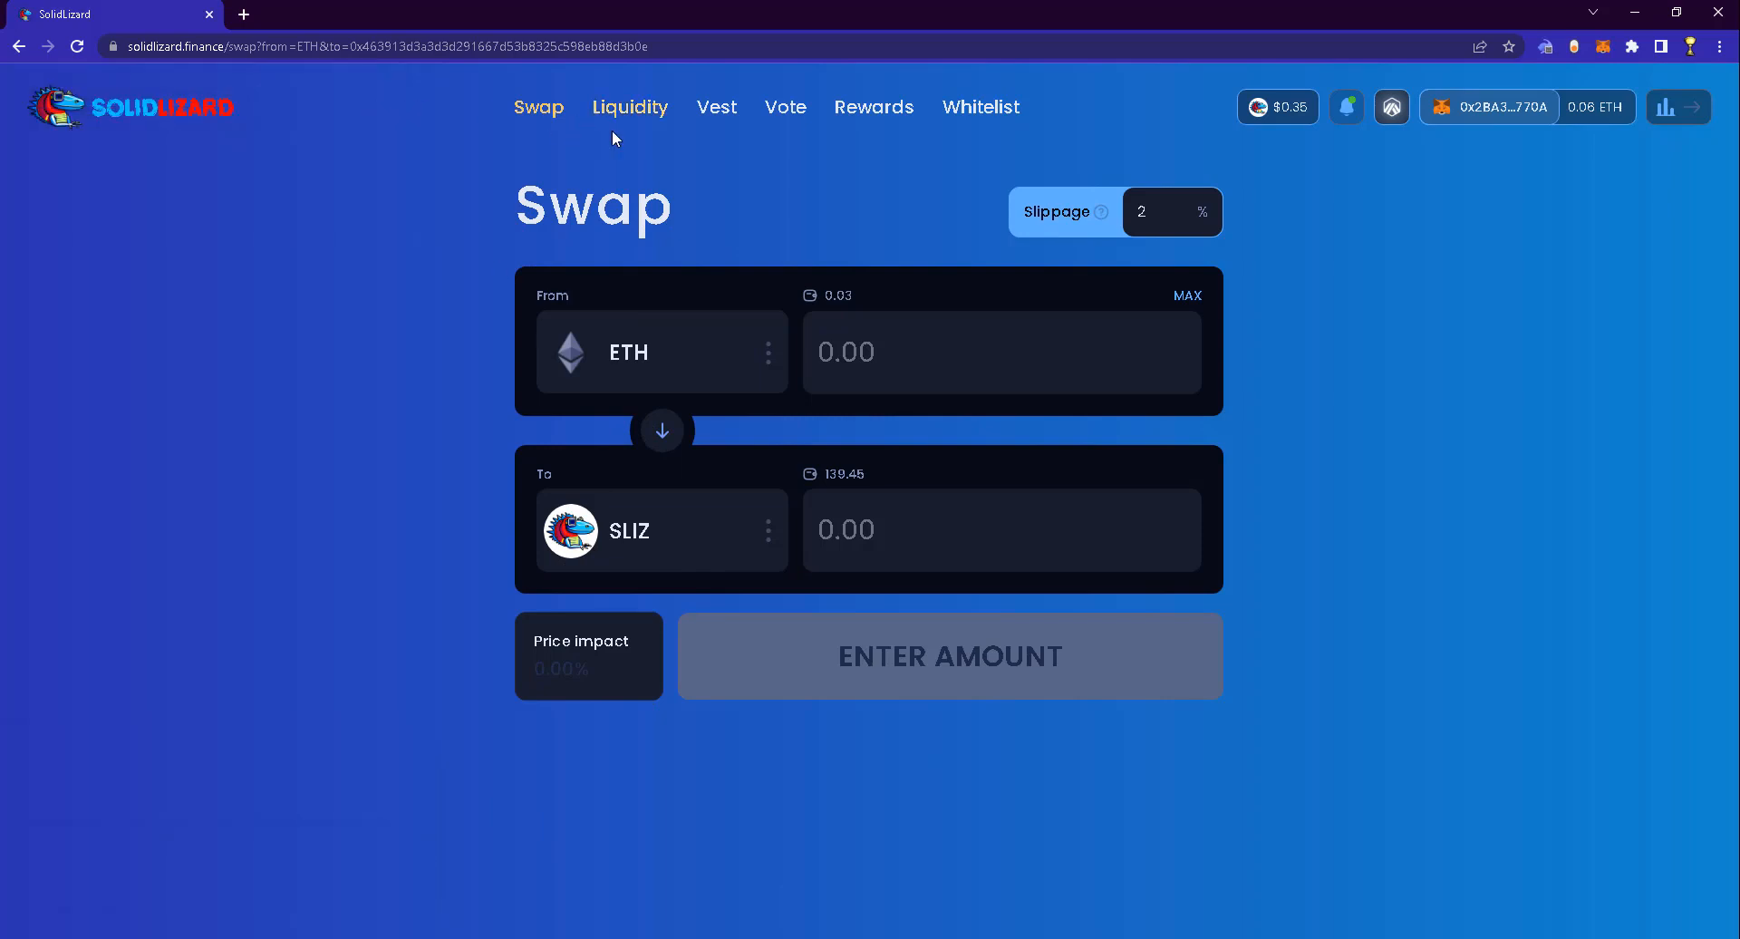
{"action": "left_click", "coordinate": [702, 127]}
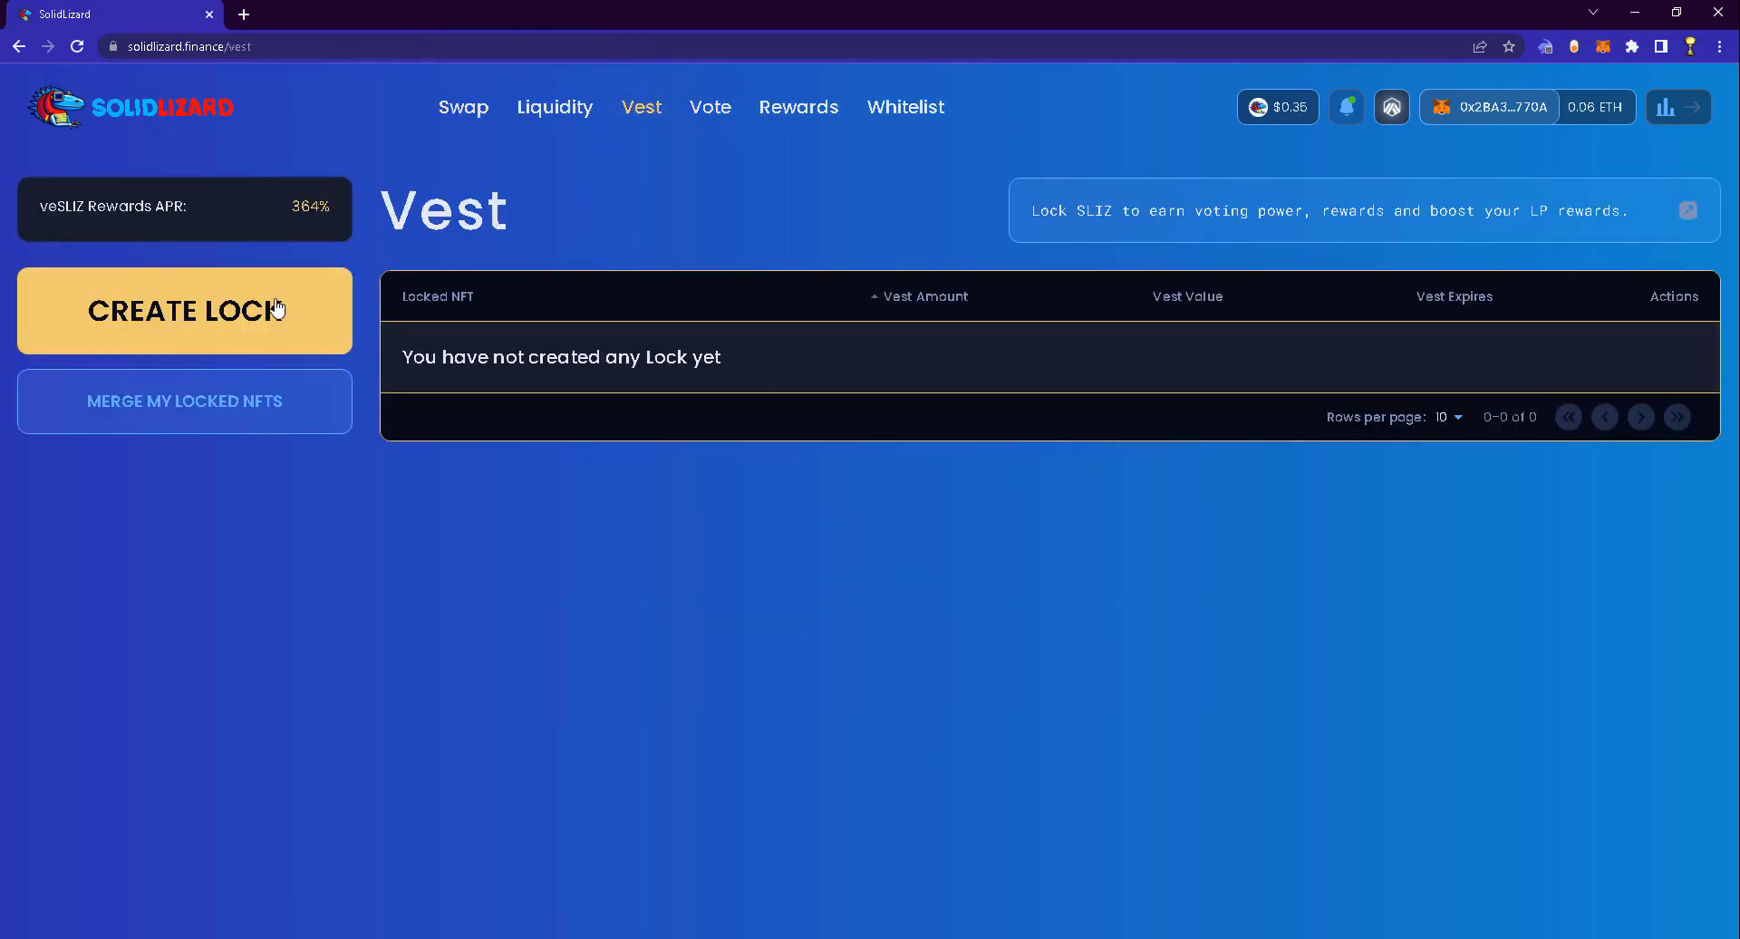
{"action": "left_click_drag", "start_coordinate": [56, 207], "coordinate": [84, 206]}
{"action": "left_click", "coordinate": [81, 209]}
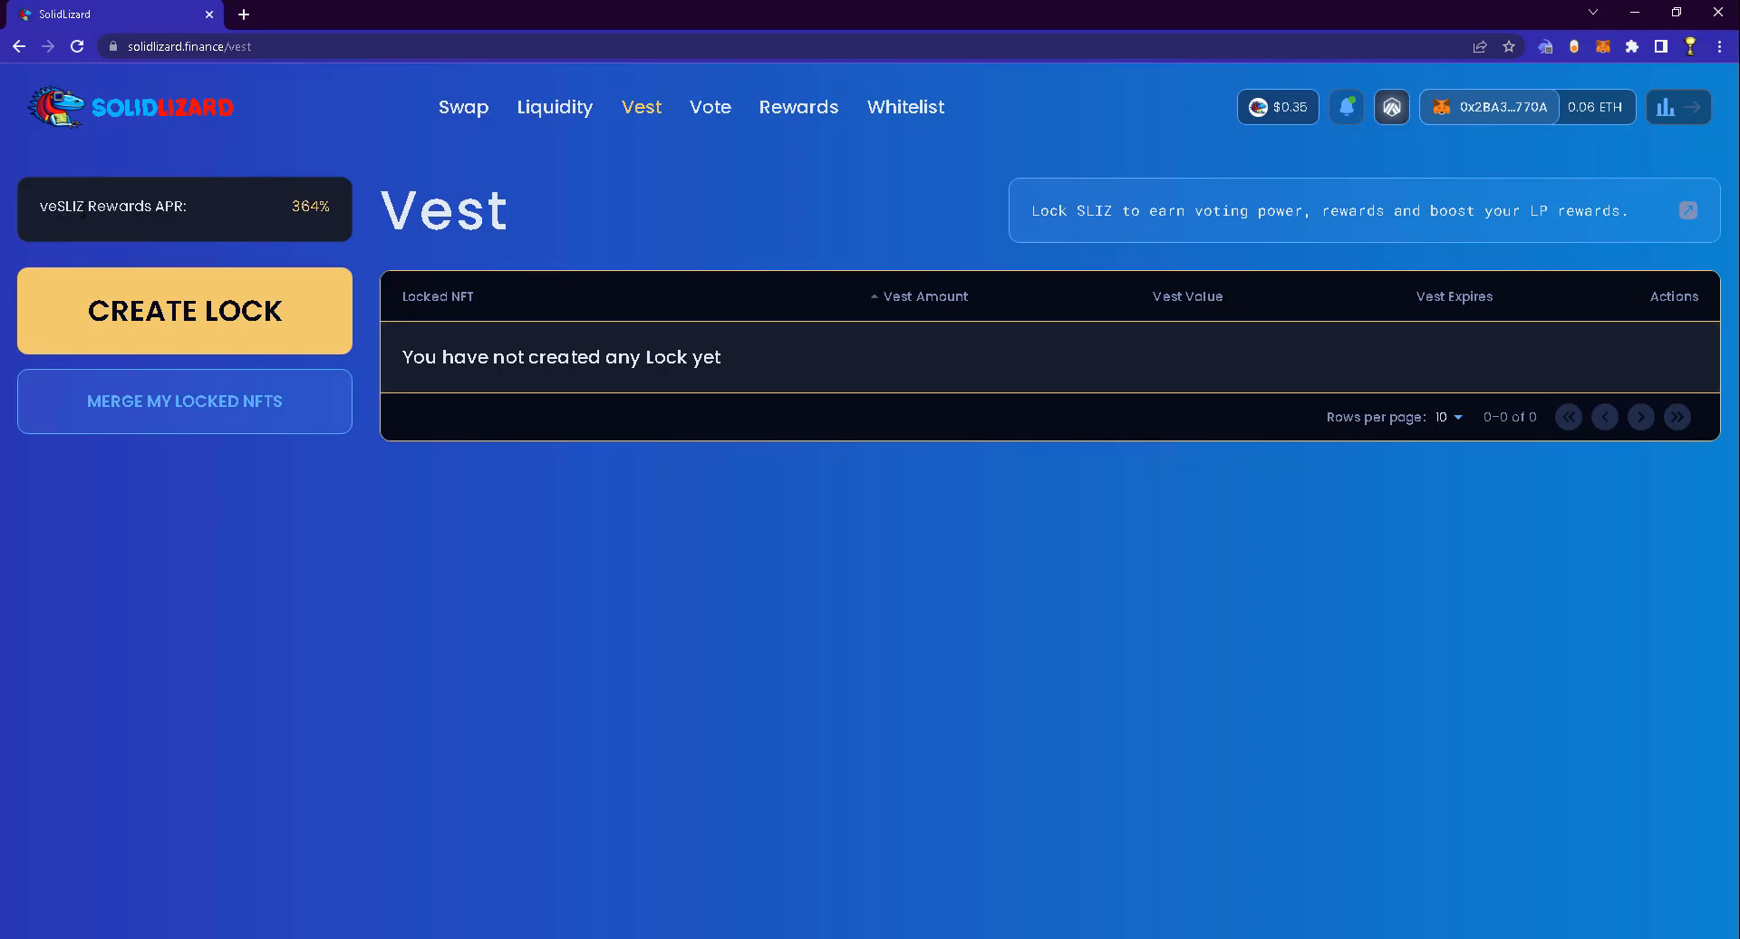
Compare the s-USDT/USDC, s-DAI/USDT and v-SLIZ/WETH pool APRs, then return to Vest
{"action": "left_click", "coordinate": [556, 116]}
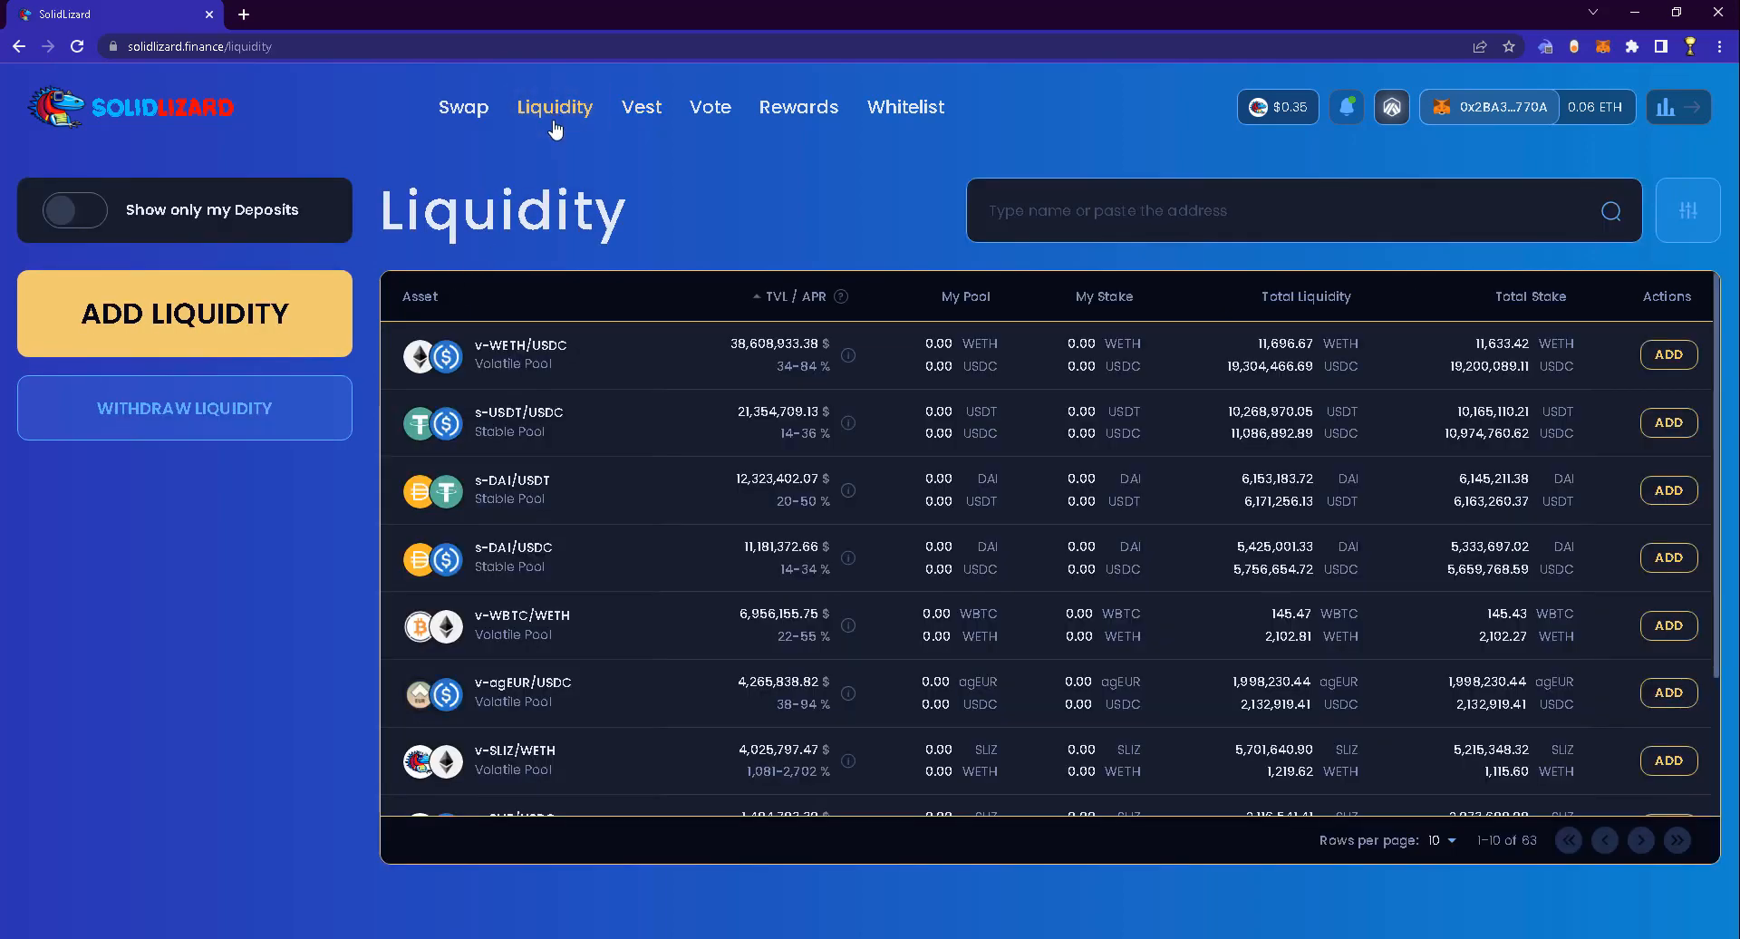
{"action": "left_click_drag", "start_coordinate": [781, 434], "coordinate": [830, 434]}
{"action": "left_click_drag", "start_coordinate": [772, 501], "coordinate": [825, 501]}
{"action": "left_click", "coordinate": [770, 634]}
{"action": "scroll", "coordinate": [772, 634], "scroll_direction": "down", "scroll_amount": 1}
{"action": "left_click_drag", "start_coordinate": [754, 685], "coordinate": [812, 688]}
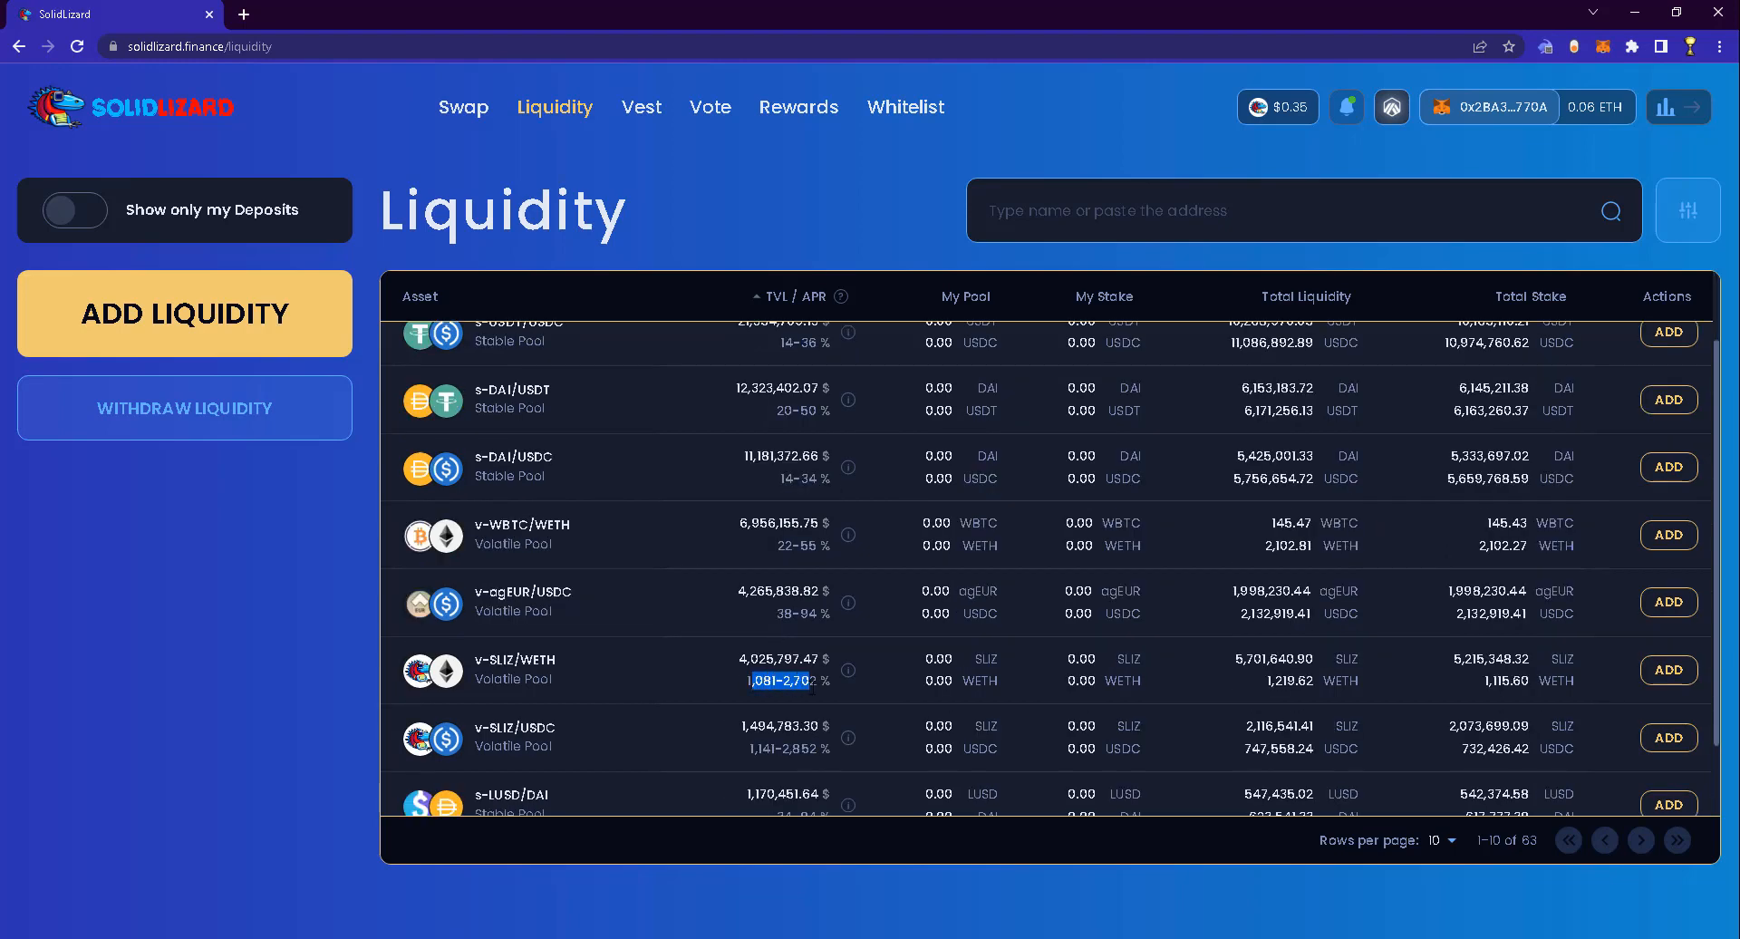
{"action": "left_click", "coordinate": [744, 682]}
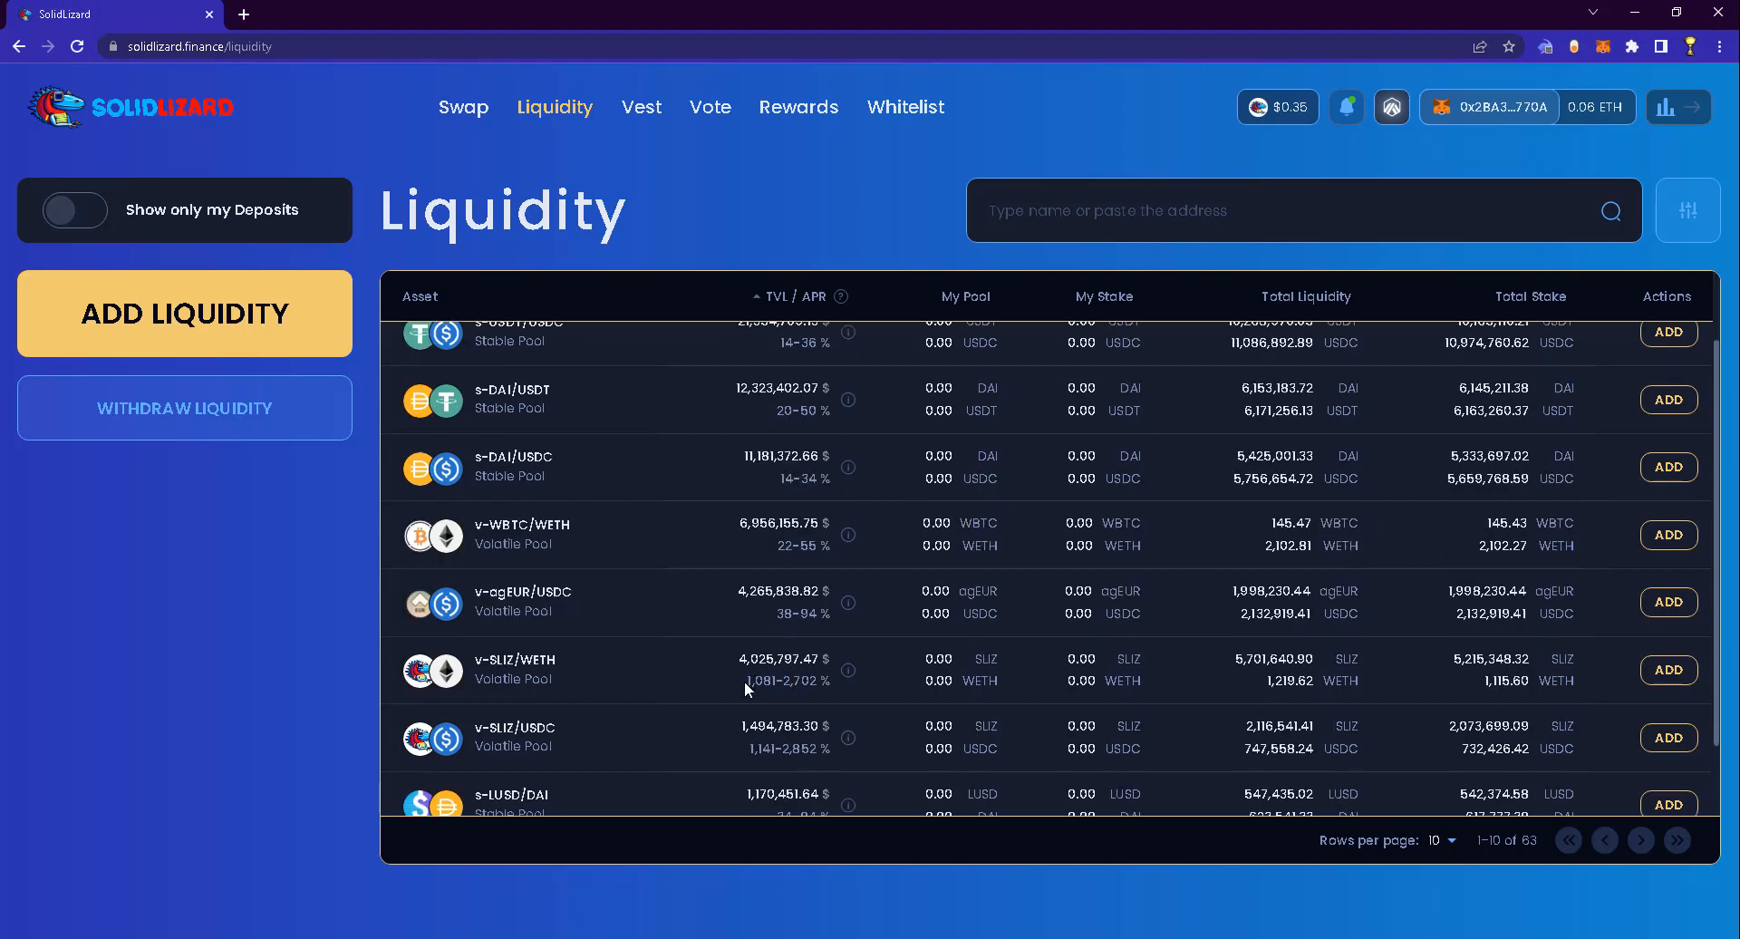
{"action": "left_click", "coordinate": [818, 688]}
{"action": "left_click", "coordinate": [662, 118]}
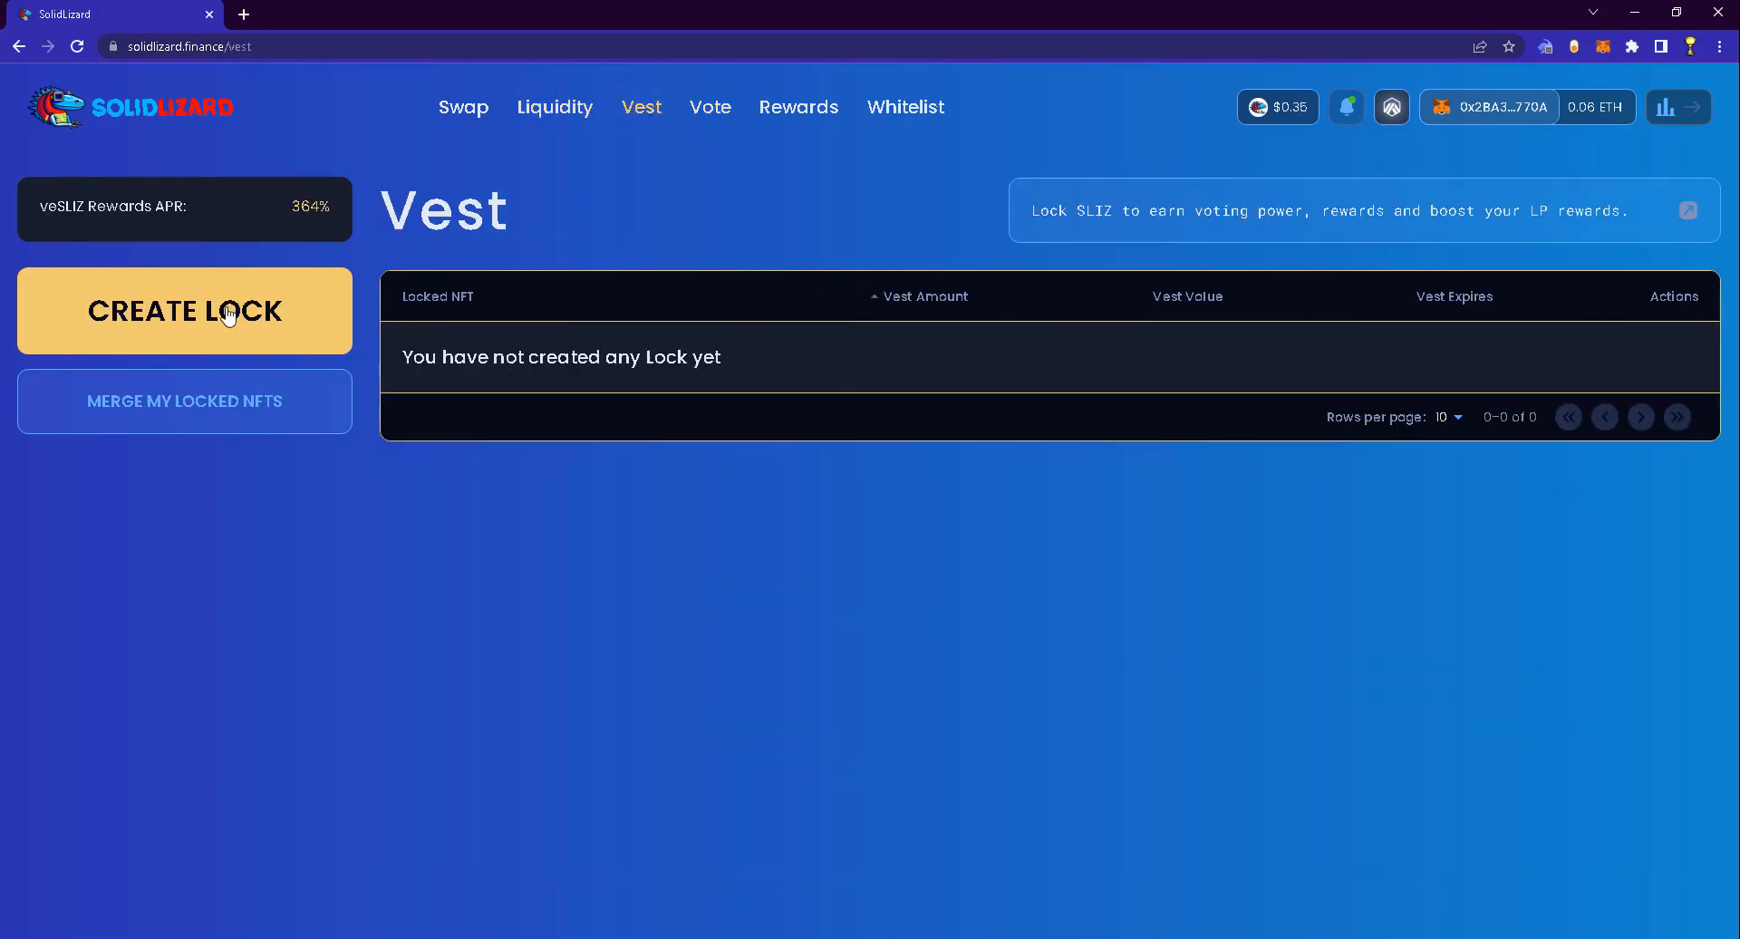
Lock 30 SLIZ for 4 years, approving SLIZ and signing createLock in Rabby
{"action": "left_click", "coordinate": [290, 308]}
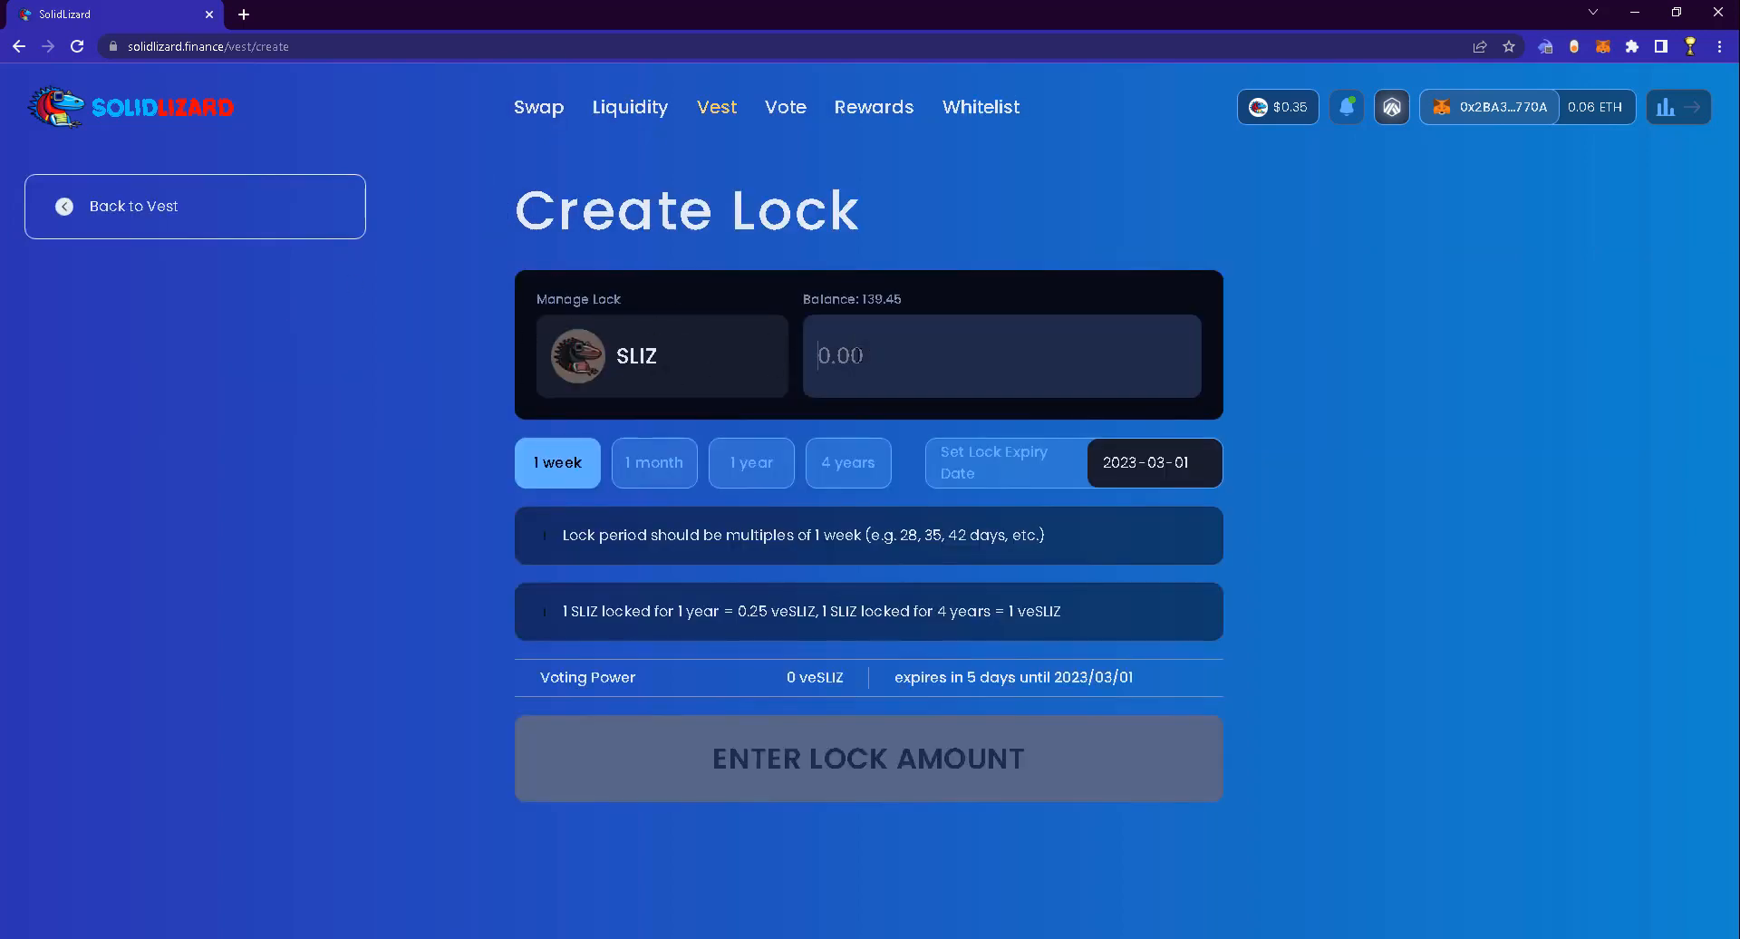
{"action": "type", "text": "30"}
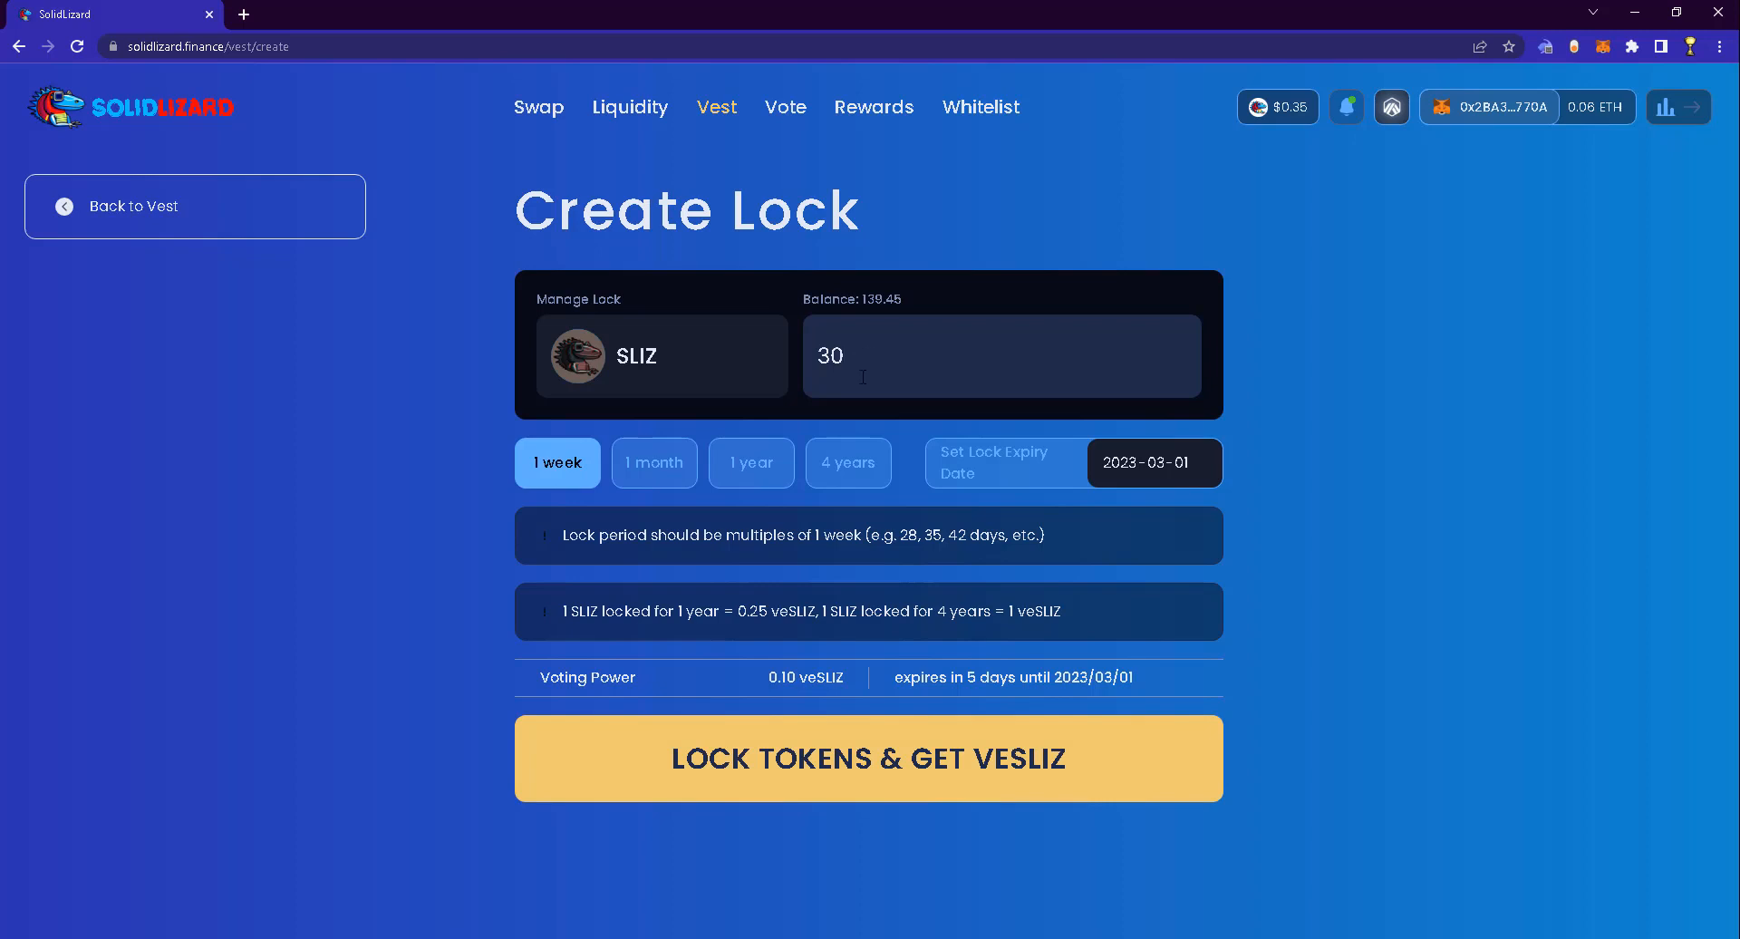
{"action": "left_click", "coordinate": [848, 462]}
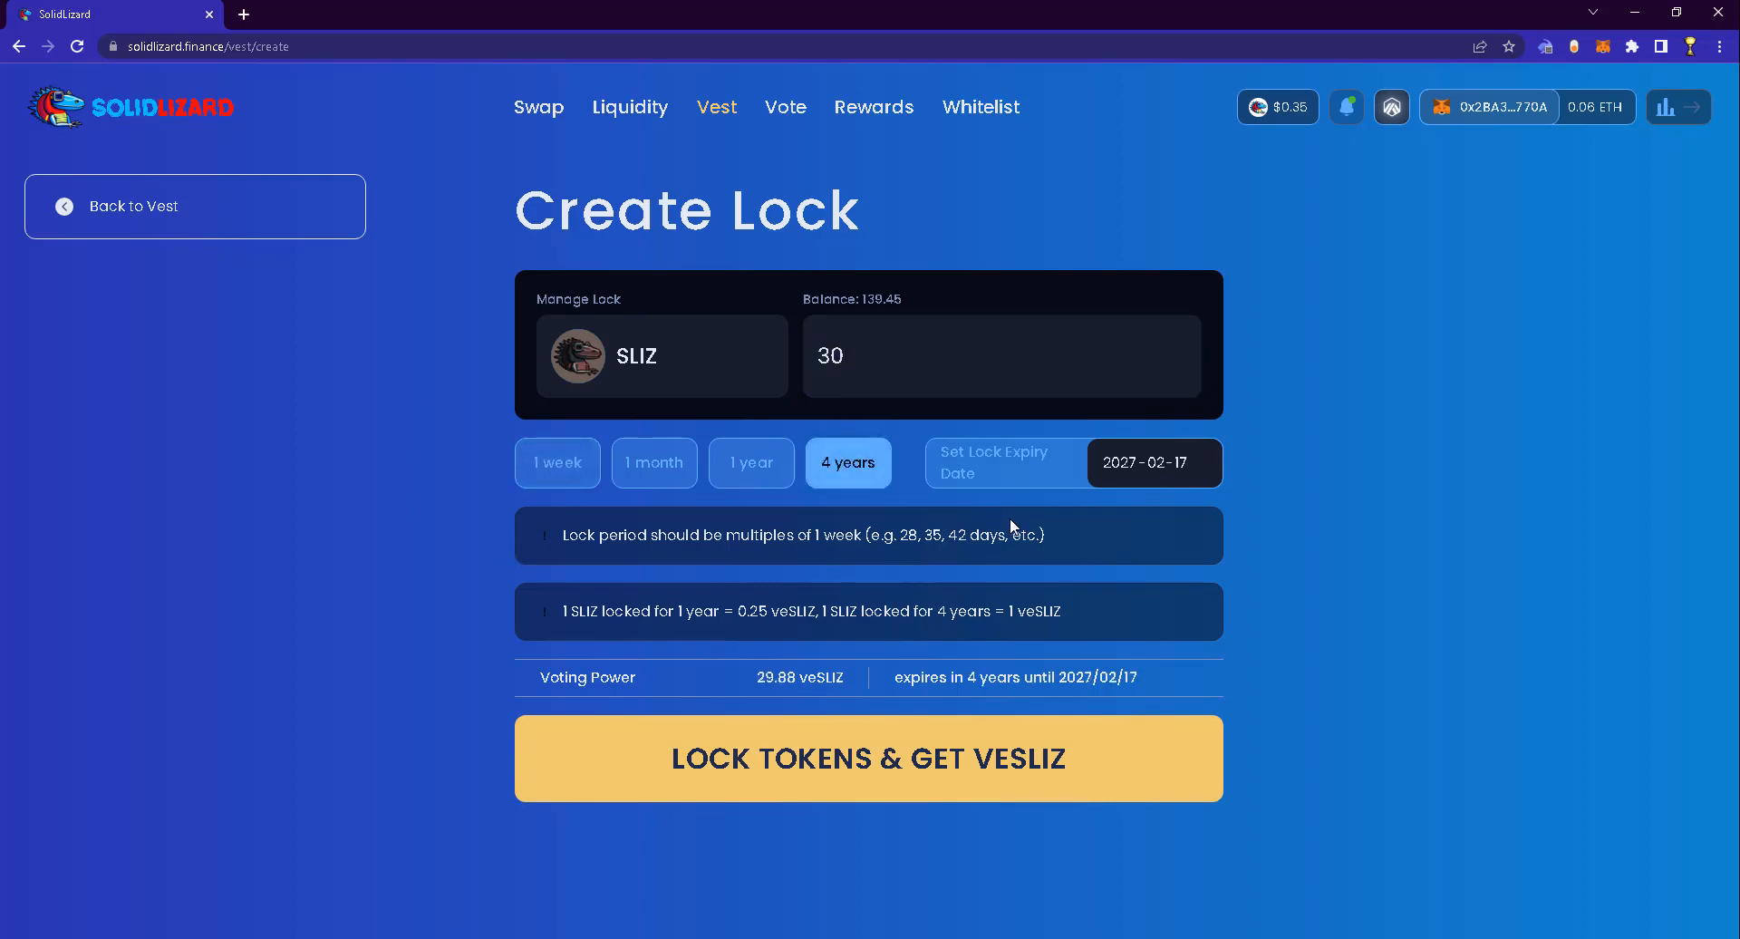
{"action": "left_click", "coordinate": [974, 794]}
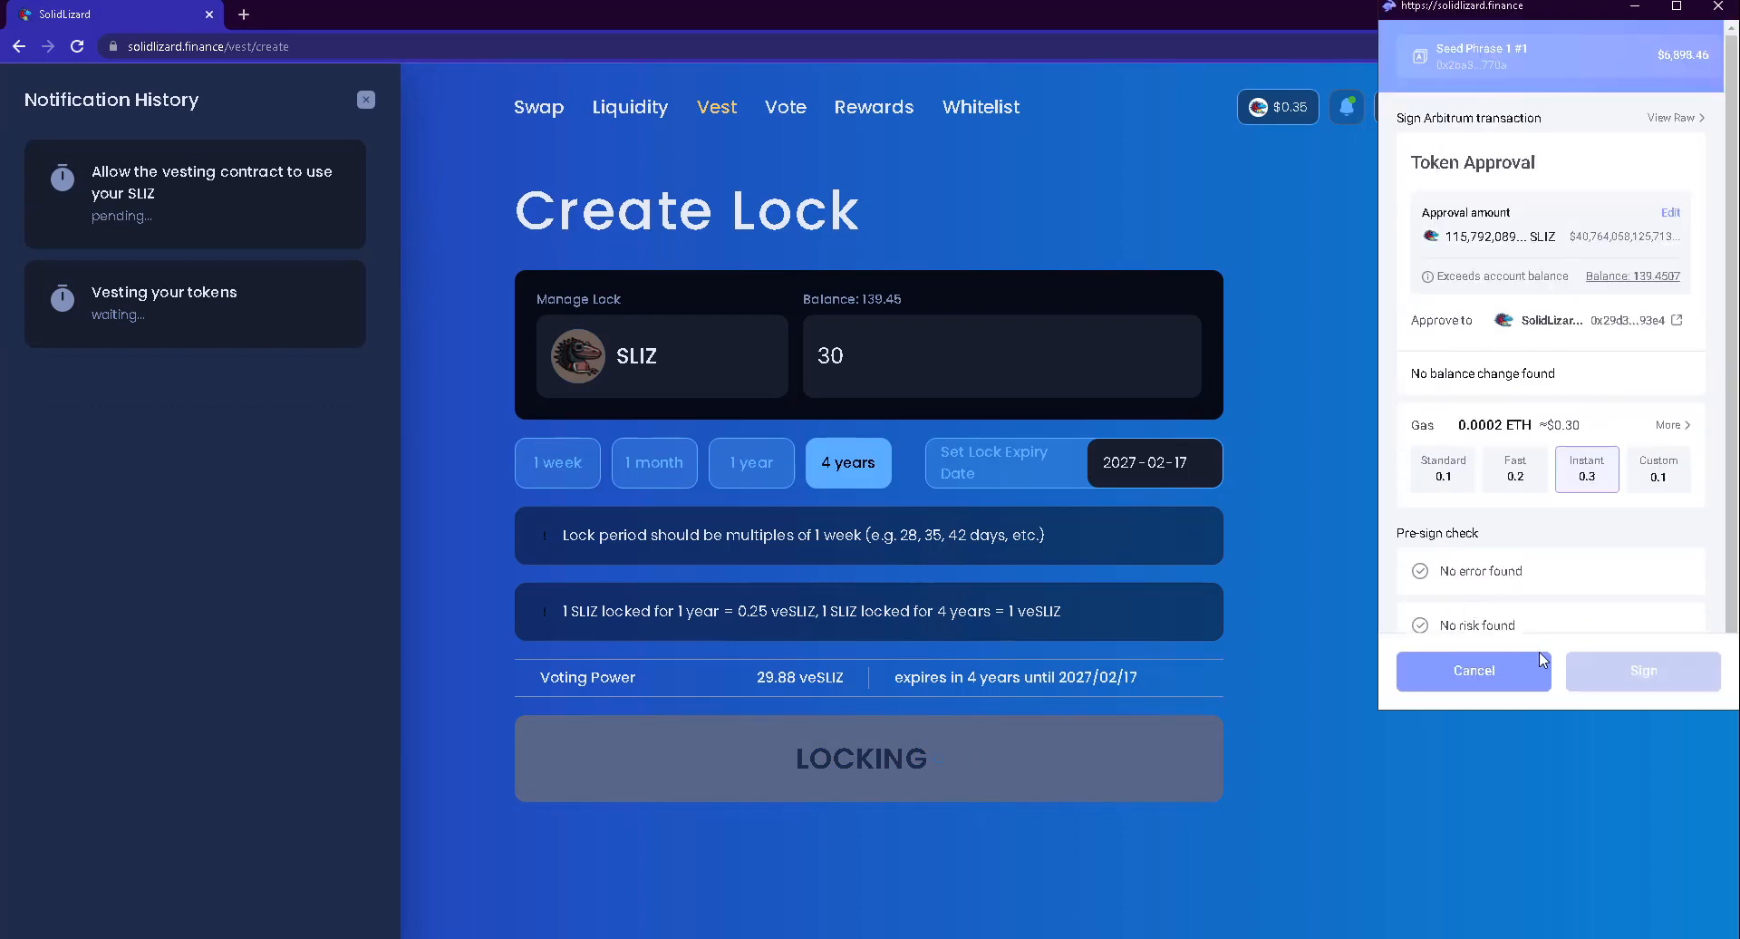
{"action": "left_click", "coordinate": [1586, 673]}
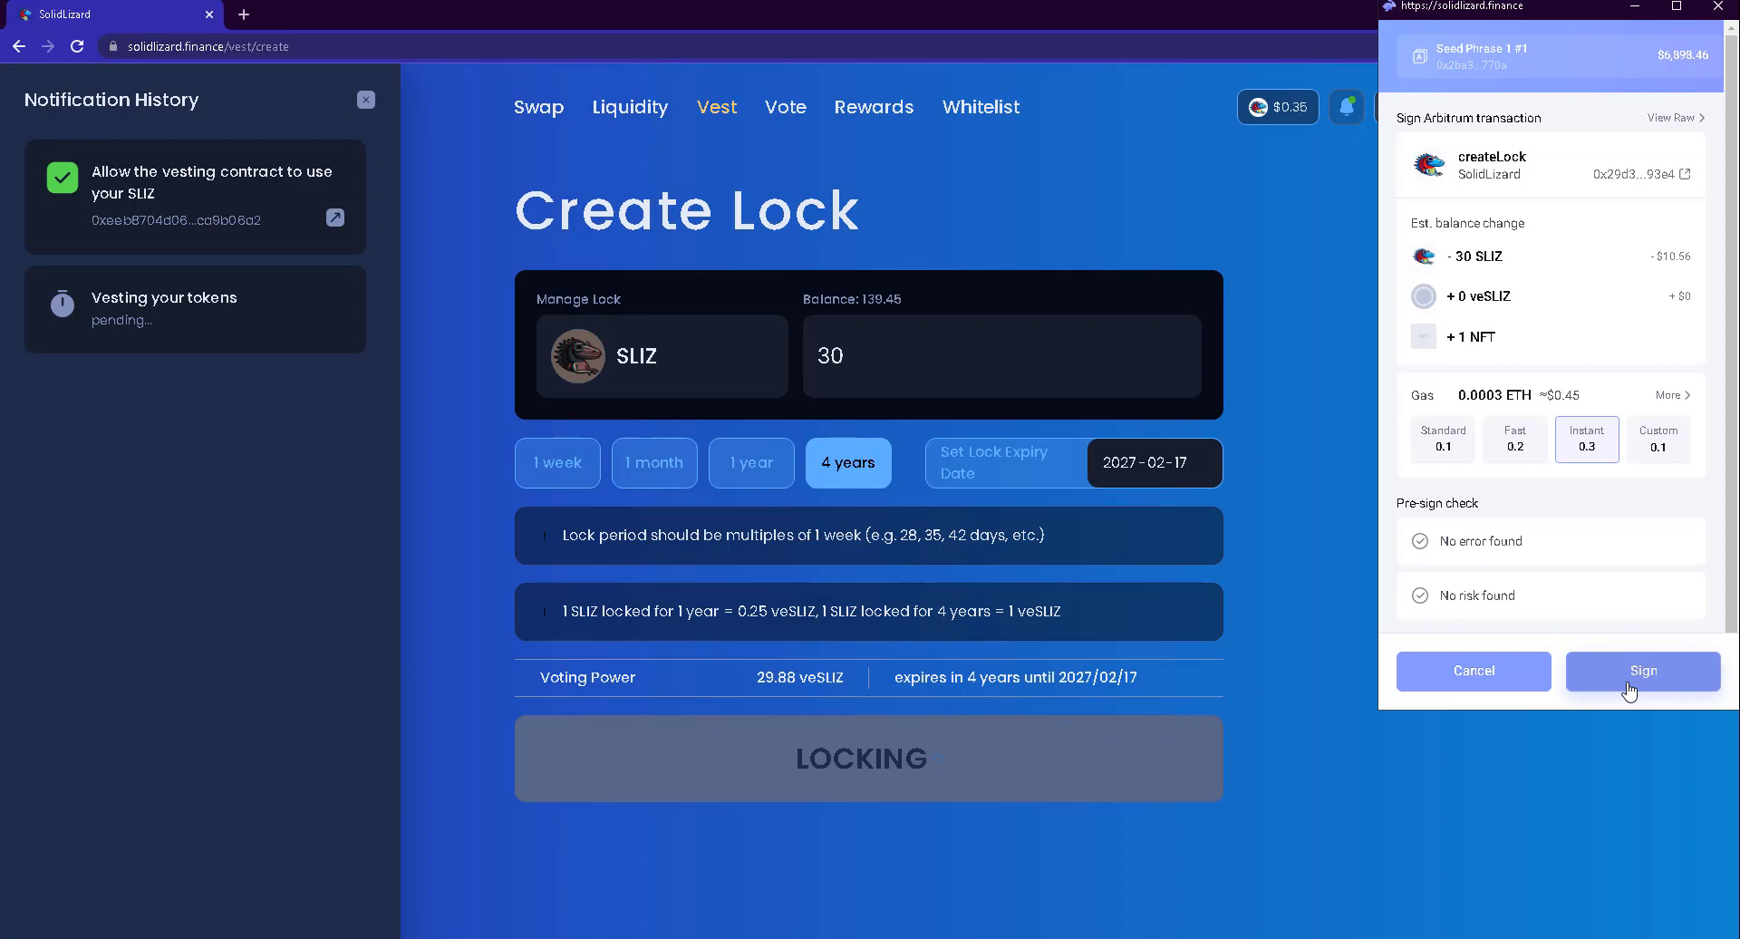
{"action": "left_click", "coordinate": [1628, 689]}
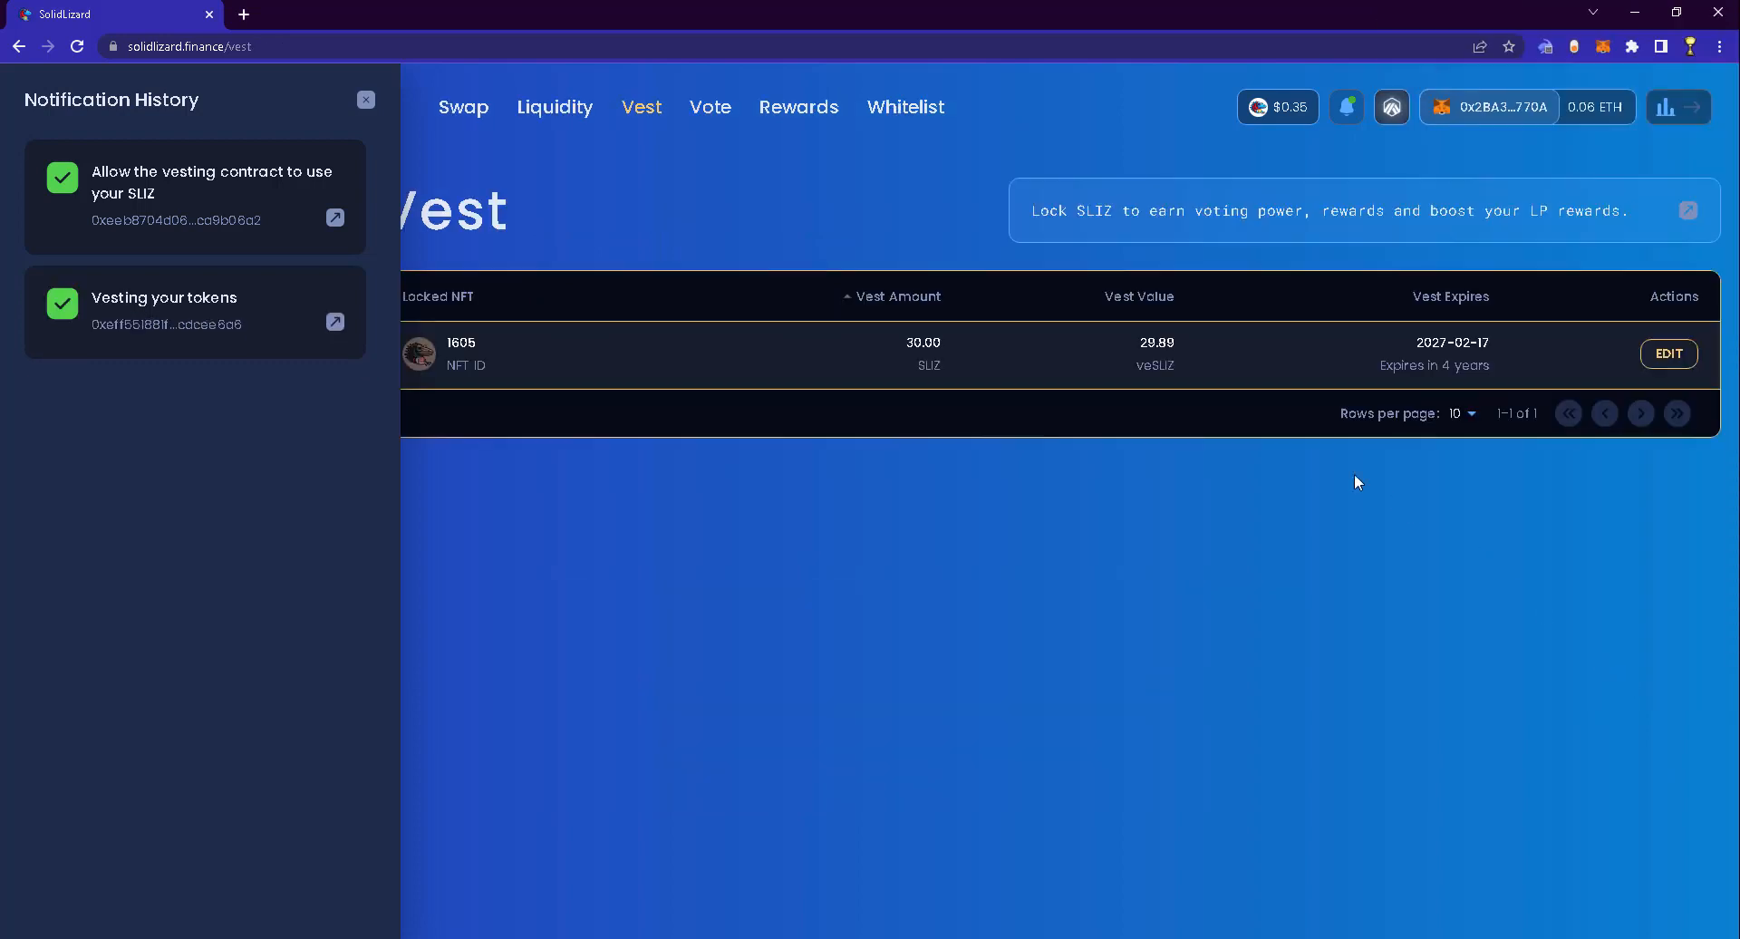
Check the lock's veSLIZ value, then start adding v-SLIZ/WETH liquidity with SLIZ as first token
{"action": "left_click", "coordinate": [366, 100]}
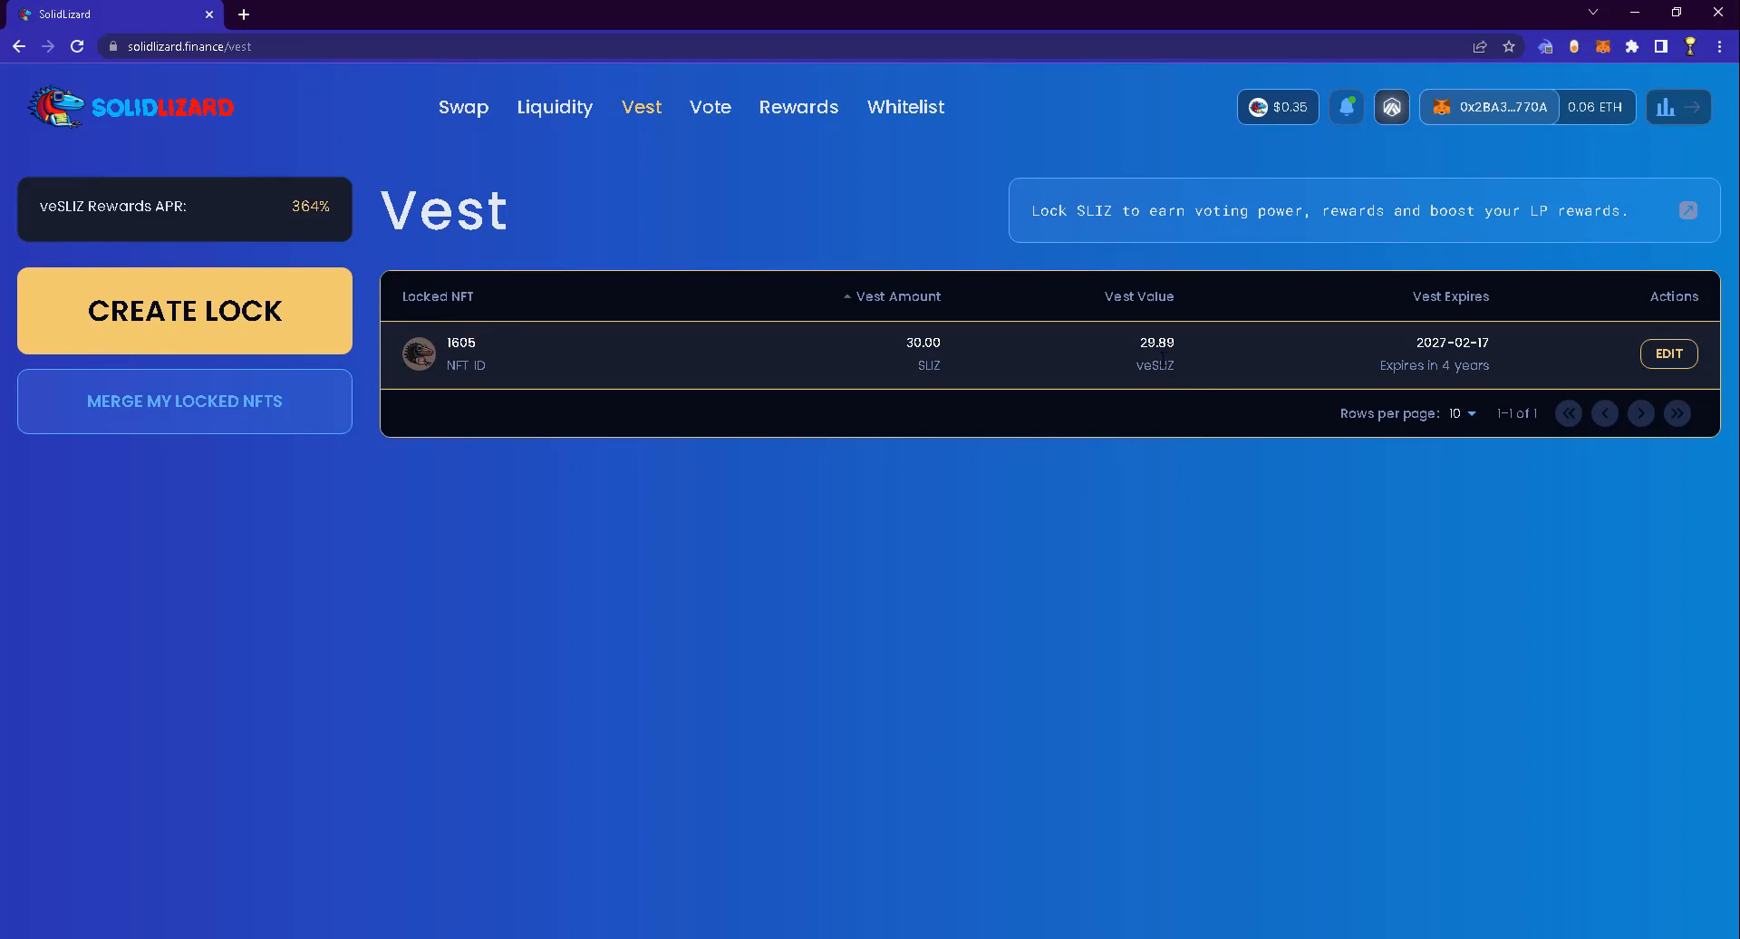
{"action": "left_click_drag", "start_coordinate": [1177, 354], "coordinate": [1139, 343]}
{"action": "left_click", "coordinate": [587, 121]}
{"action": "scroll", "coordinate": [616, 513], "scroll_direction": "down", "scroll_amount": 2}
{"action": "scroll", "coordinate": [616, 520], "scroll_direction": "down", "scroll_amount": 1}
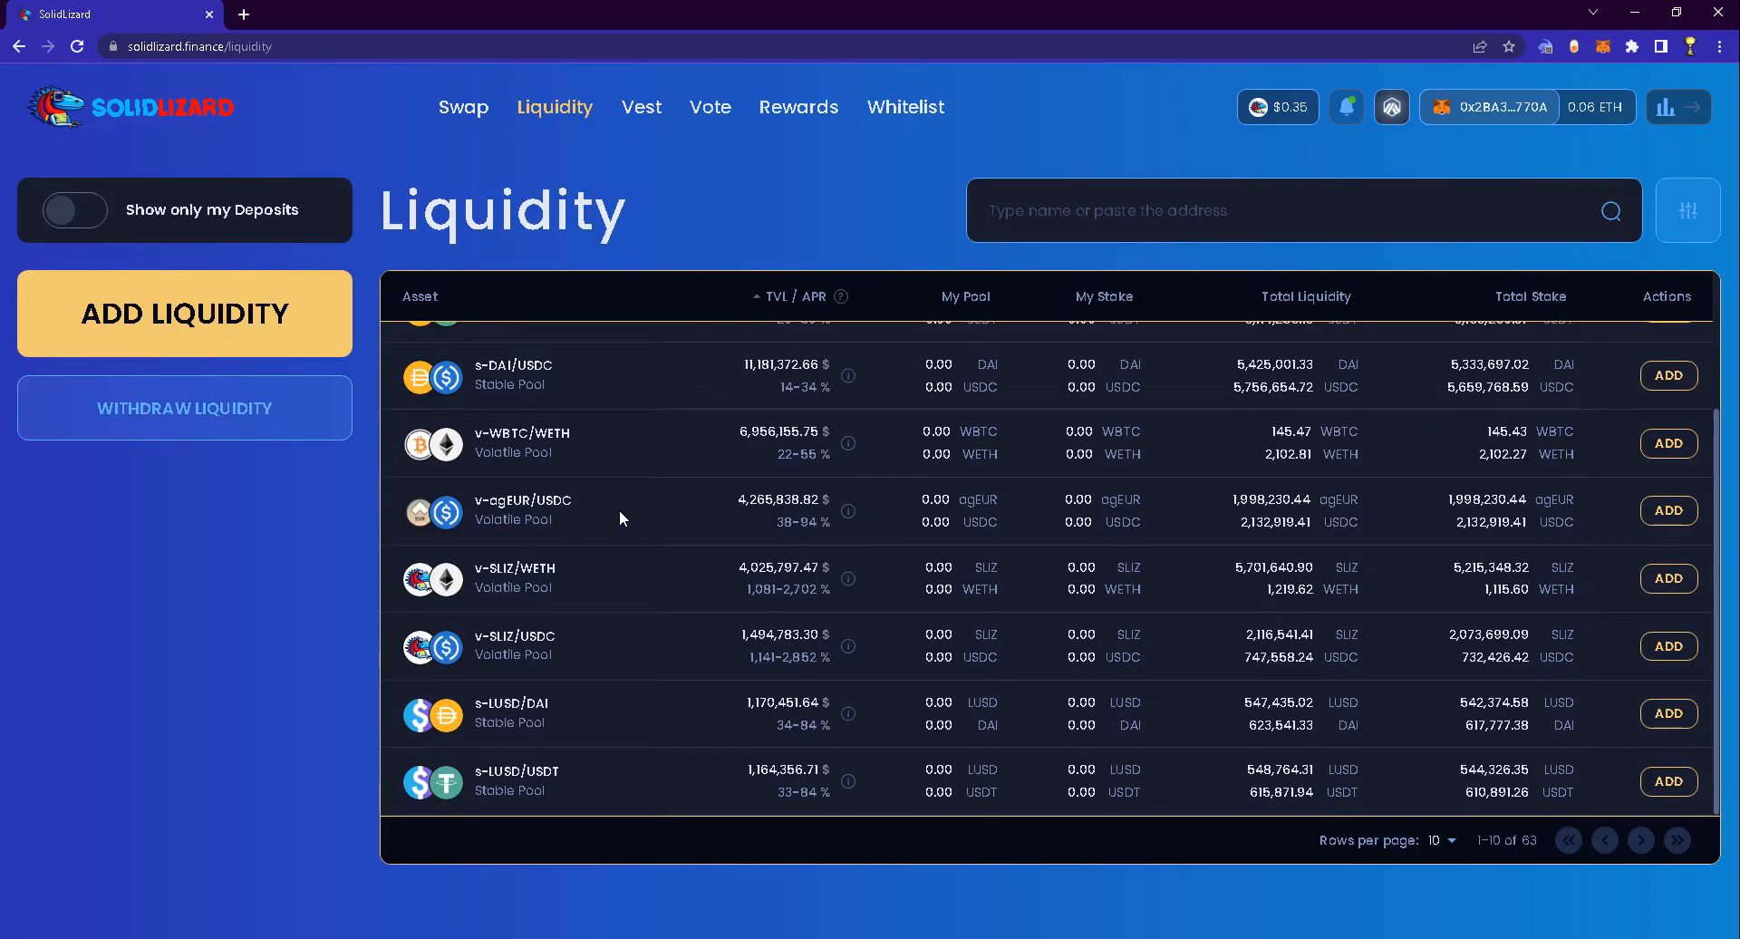
{"action": "left_click", "coordinate": [1669, 578]}
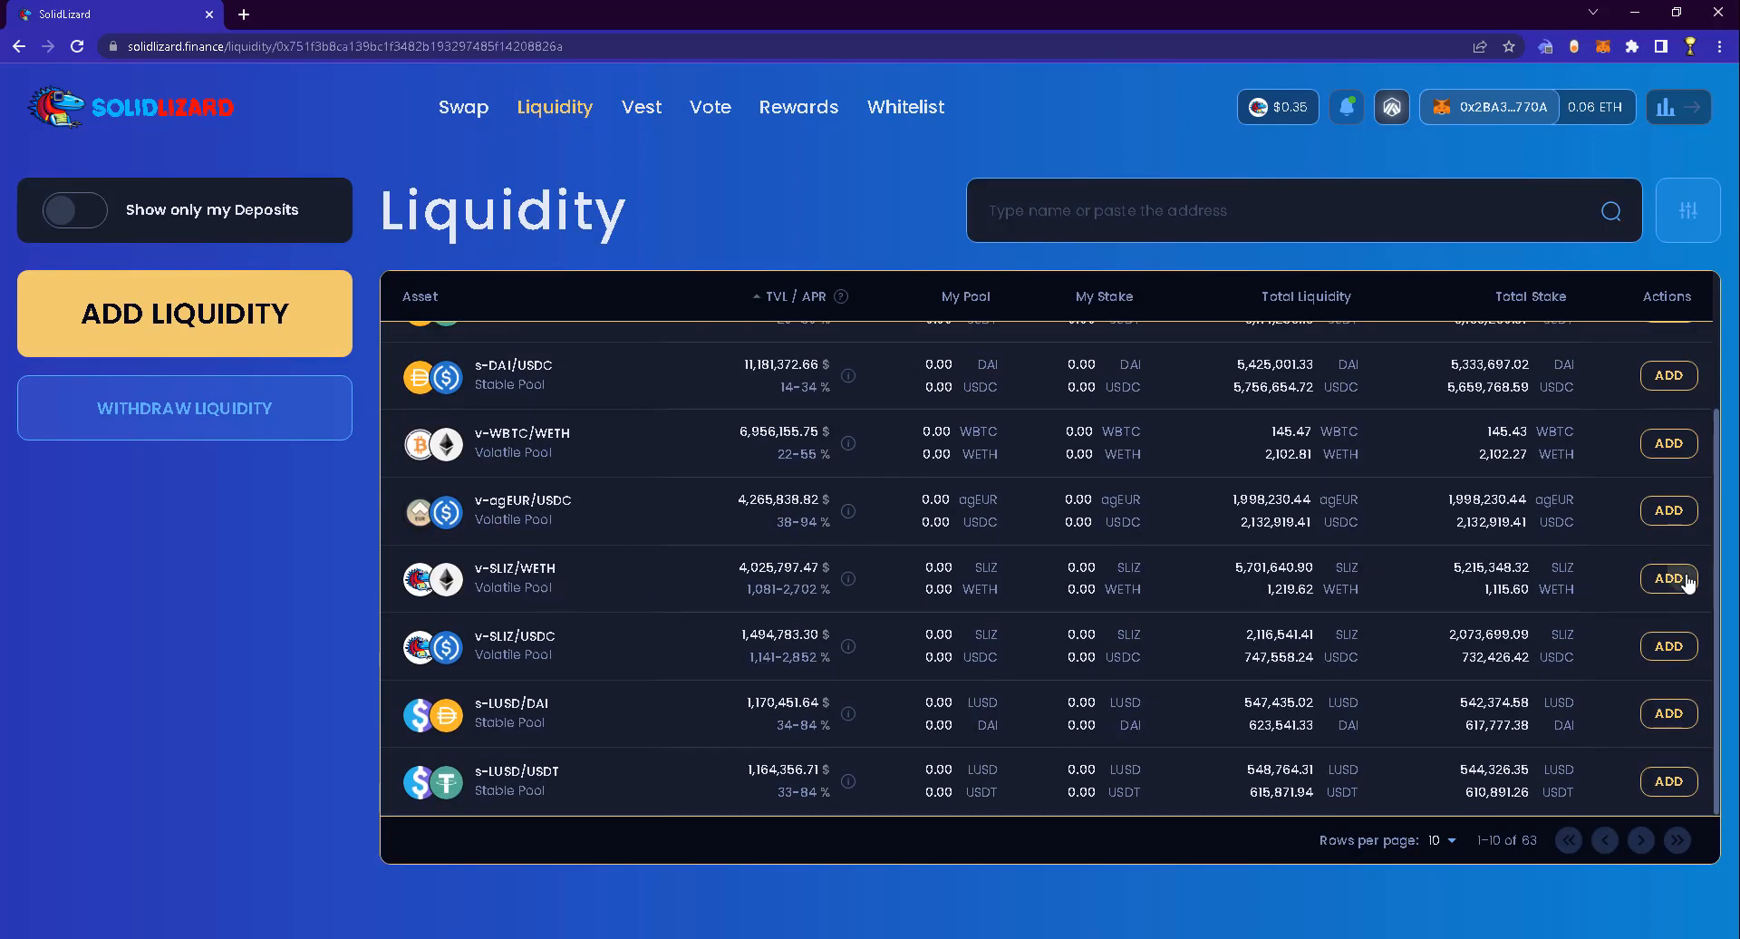
{"action": "scroll", "coordinate": [862, 482], "scroll_direction": "down", "scroll_amount": 1}
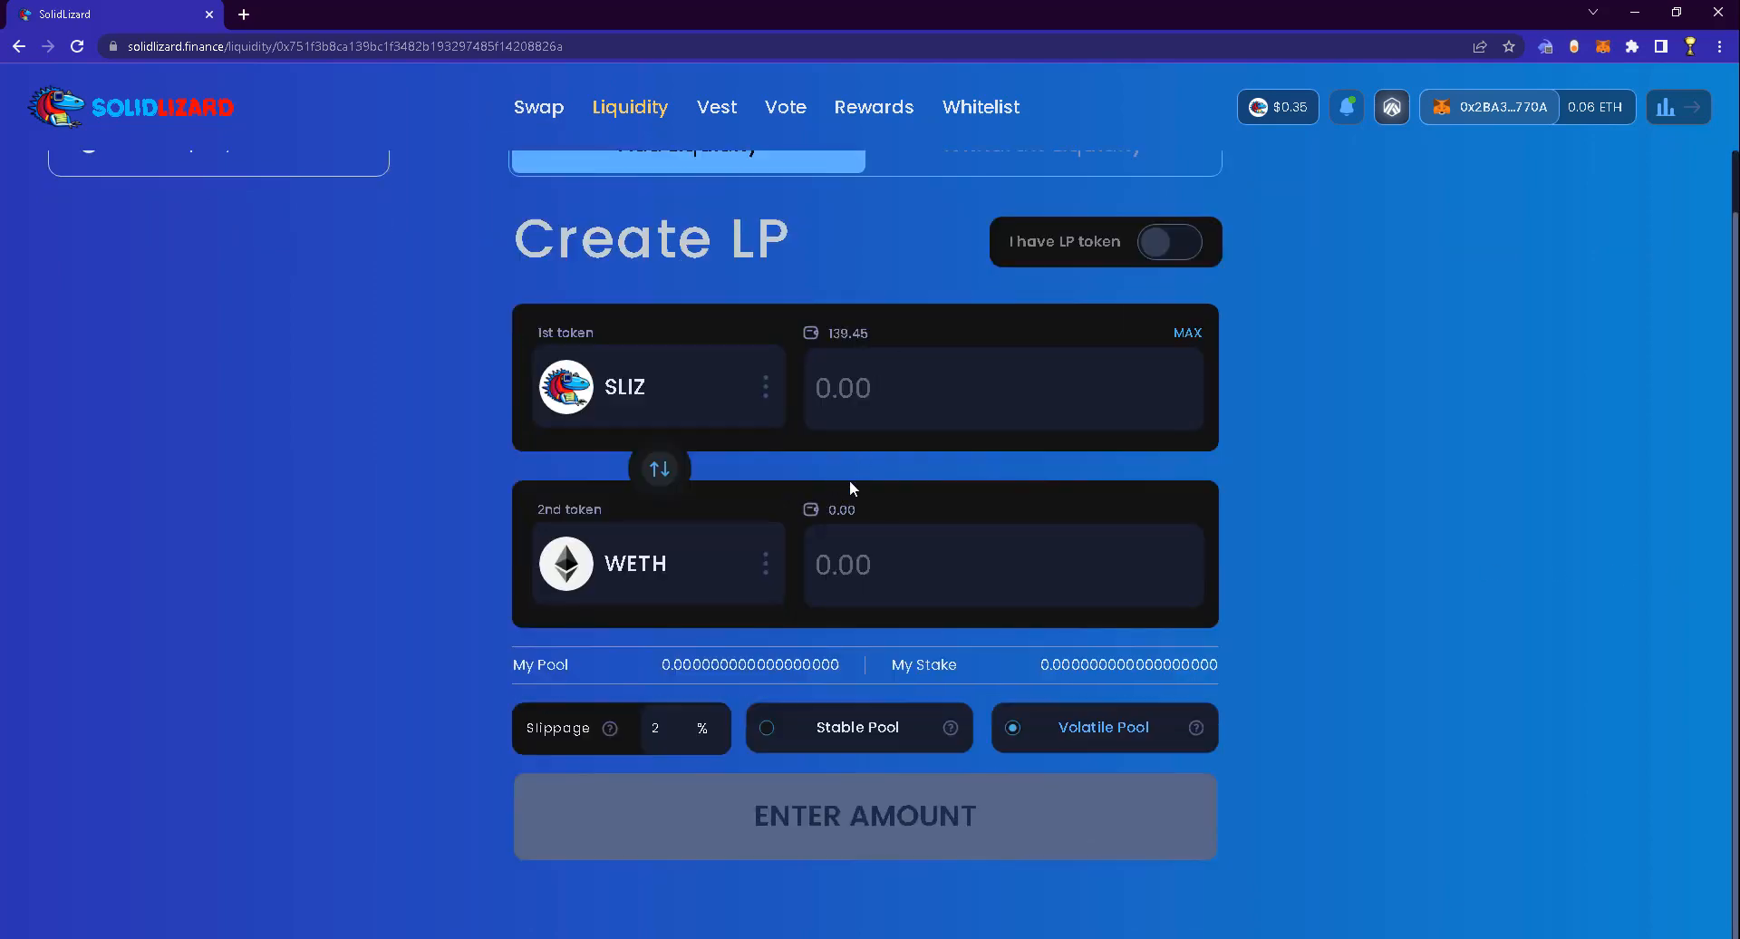
{"action": "left_click", "coordinate": [703, 578]}
{"action": "left_click", "coordinate": [1134, 489]}
Wrap 0.02 ETH into WETH by choosing WETH as the receive token and signing in Rabby
{"action": "left_click", "coordinate": [553, 121]}
{"action": "left_click", "coordinate": [767, 533]}
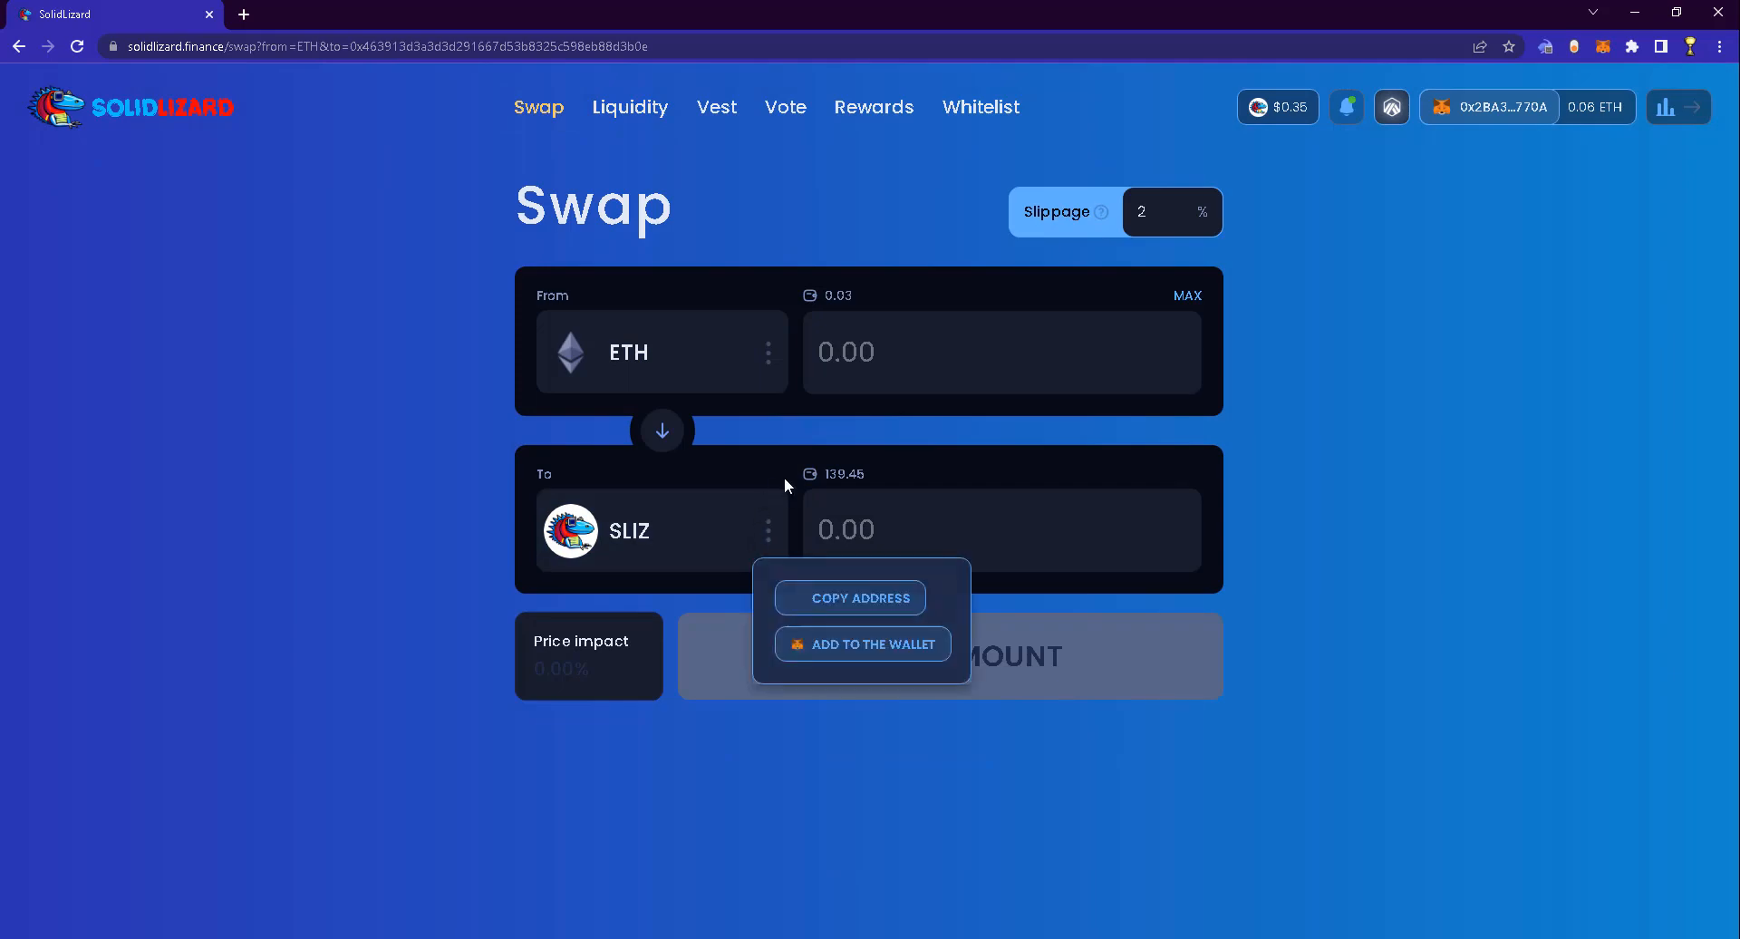
{"action": "left_click", "coordinate": [613, 530]}
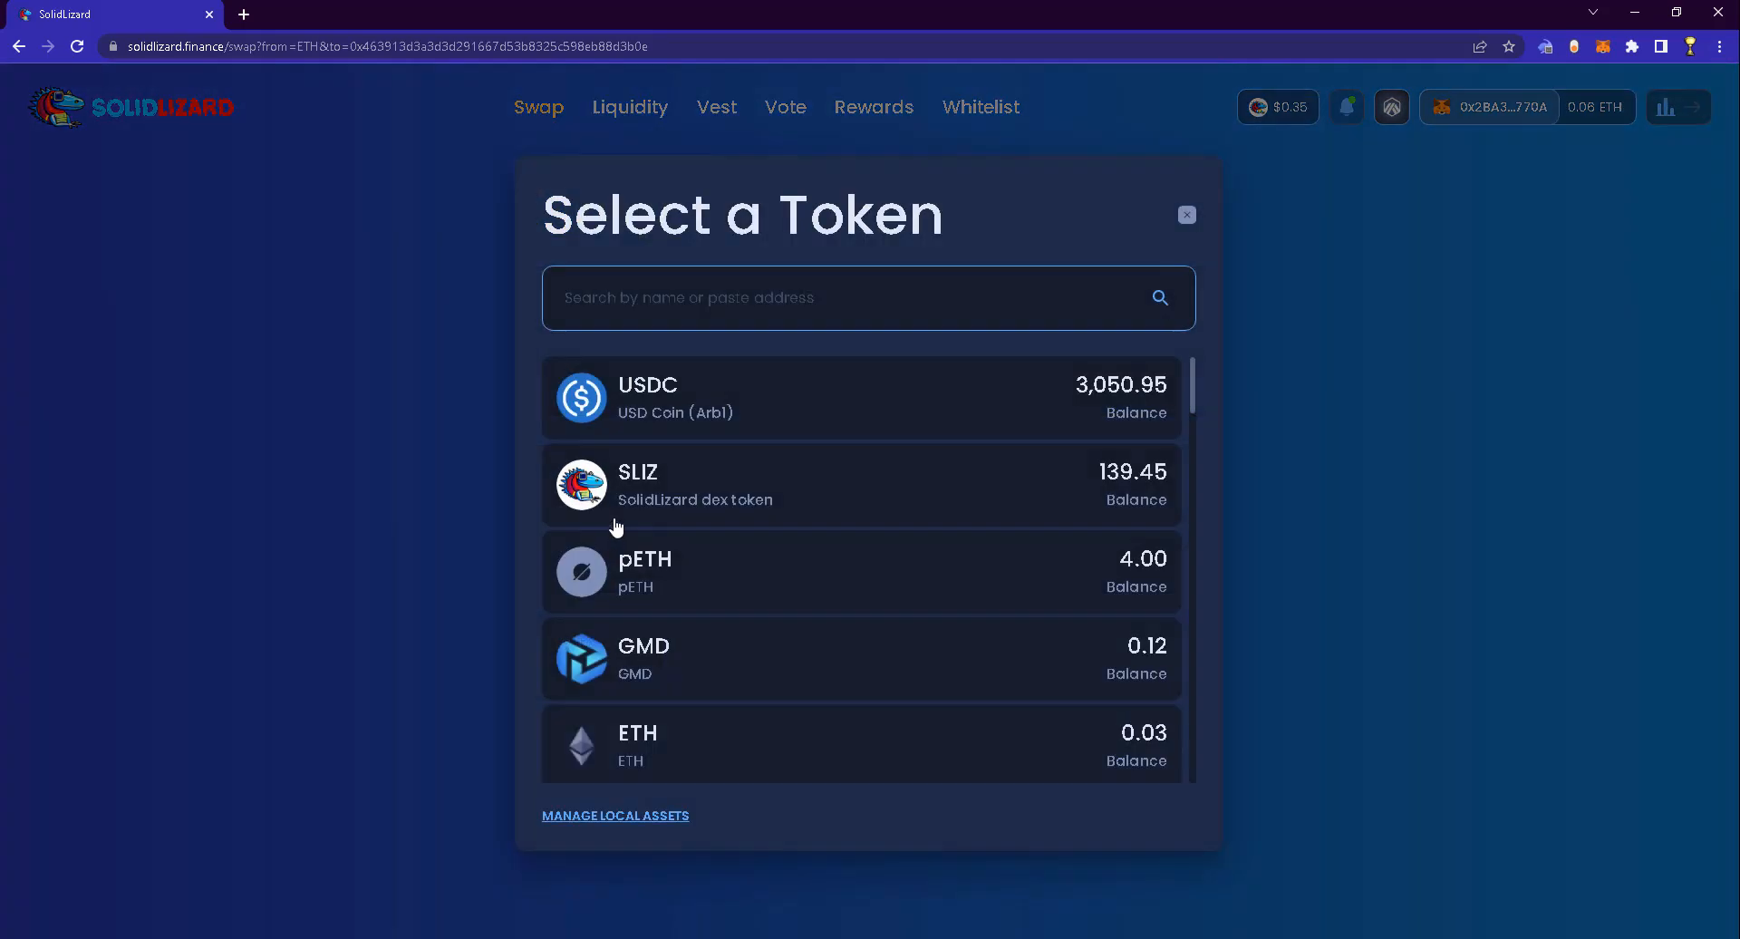
{"action": "left_click", "coordinate": [720, 321]}
{"action": "type", "text": "weth"}
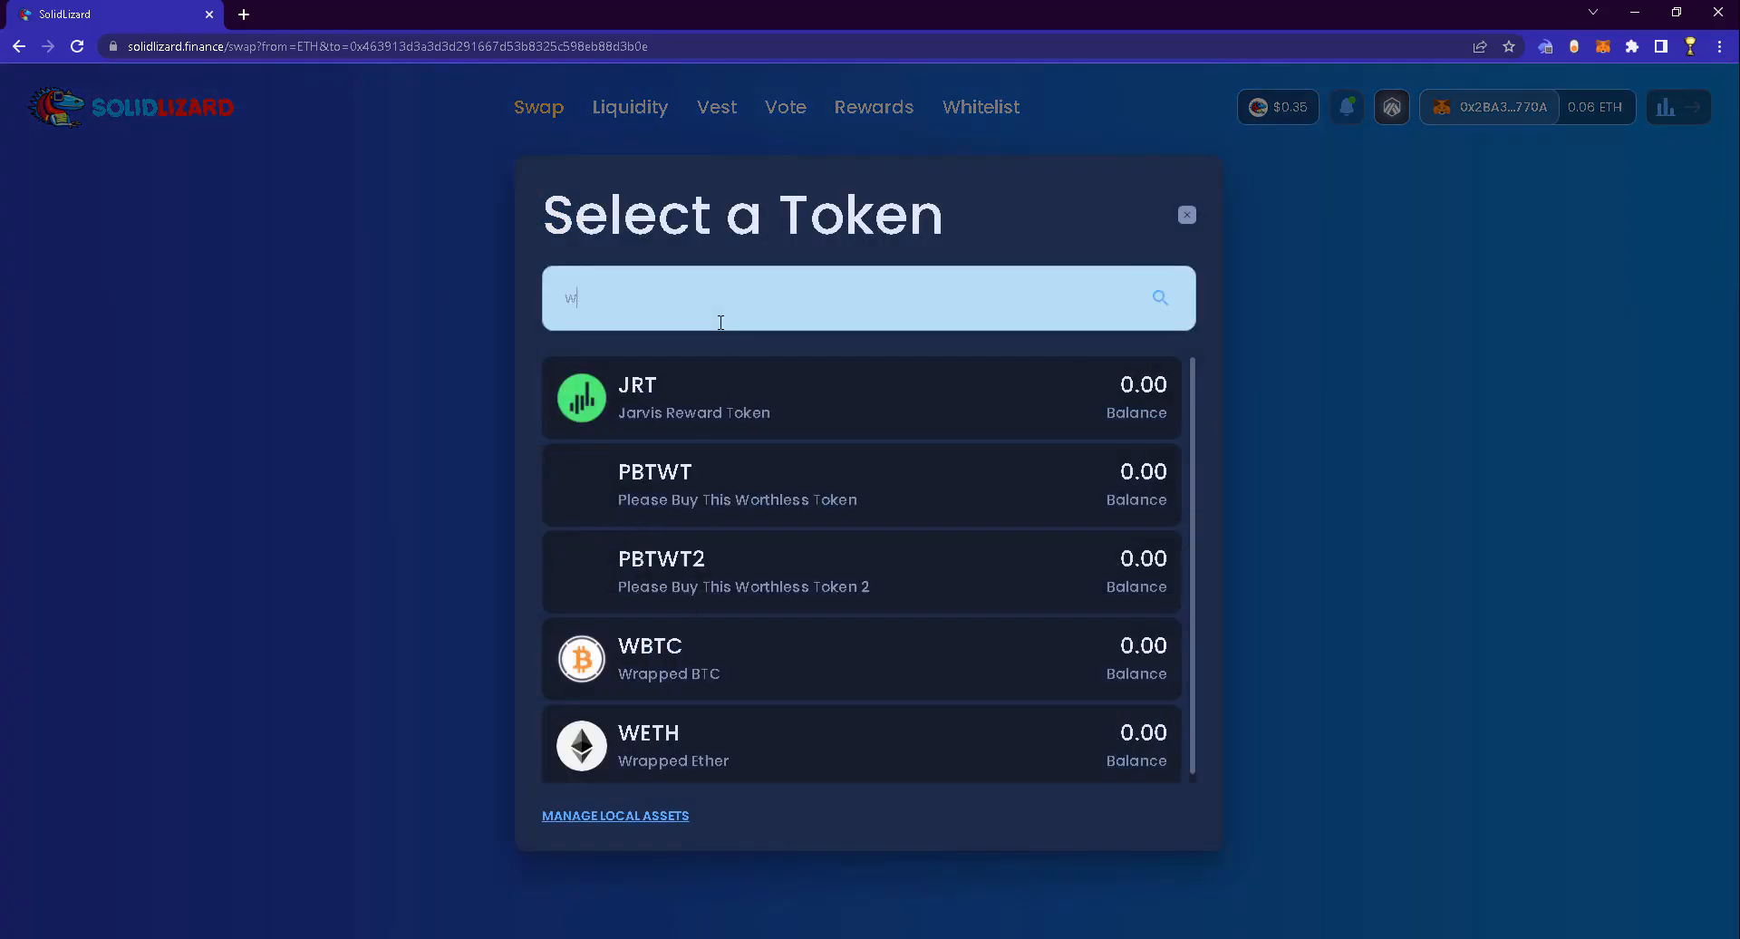
{"action": "left_click", "coordinate": [759, 391]}
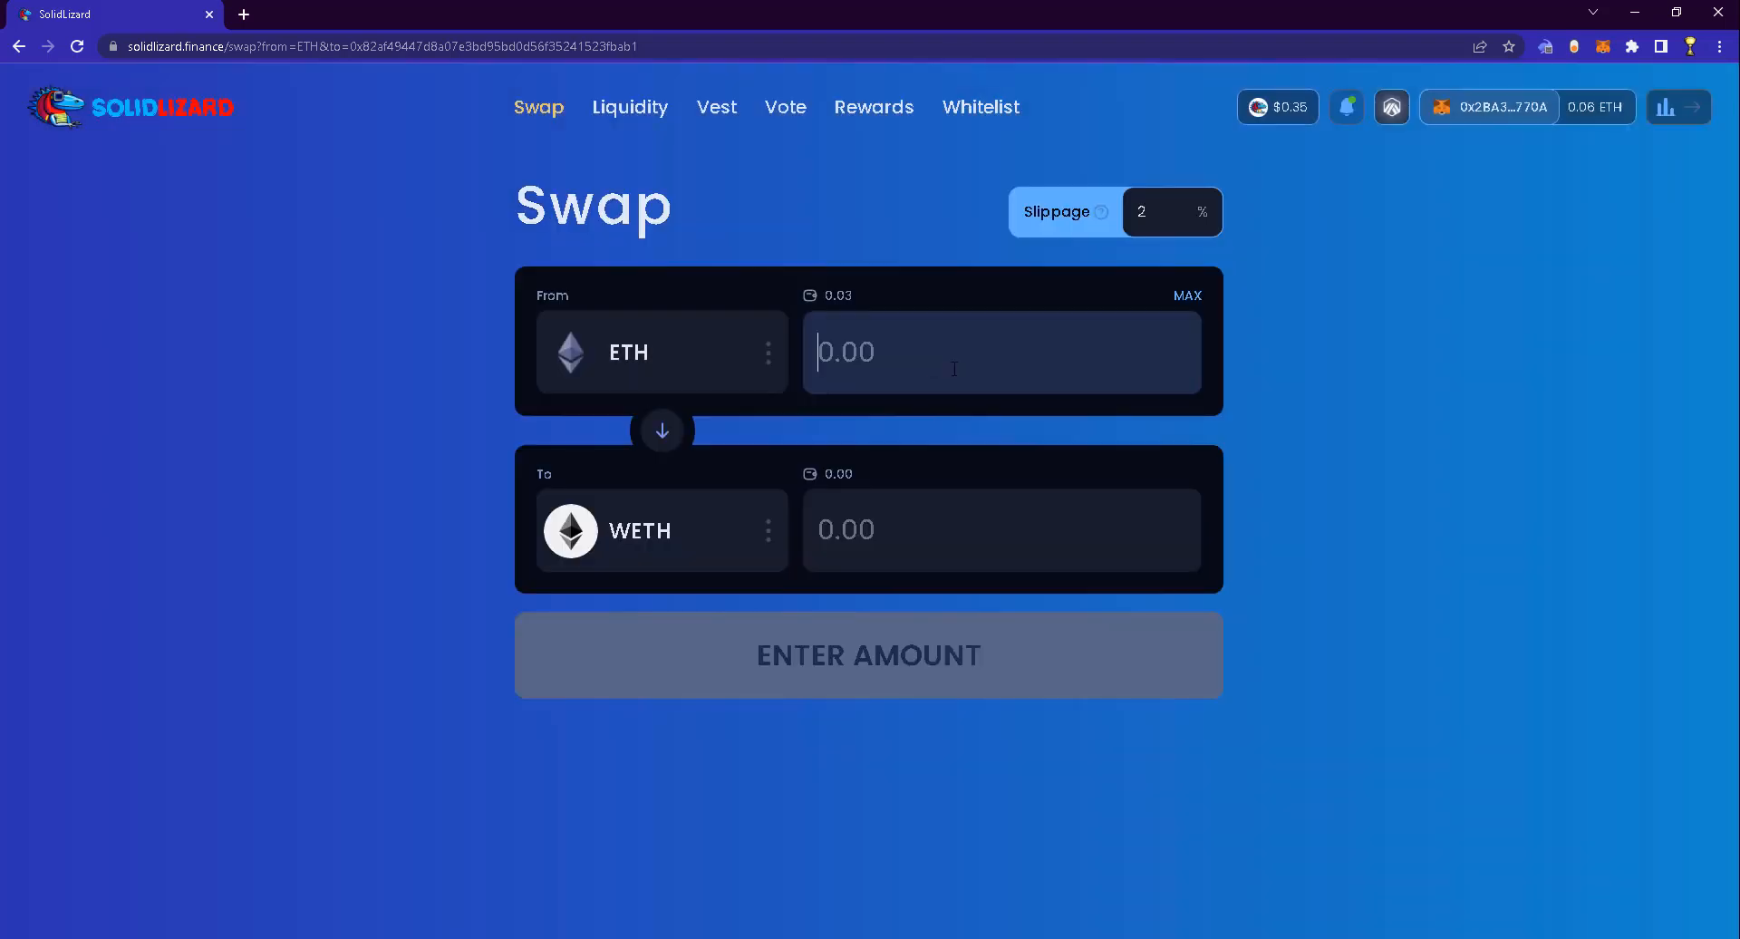
{"action": "type", "text": "0.02"}
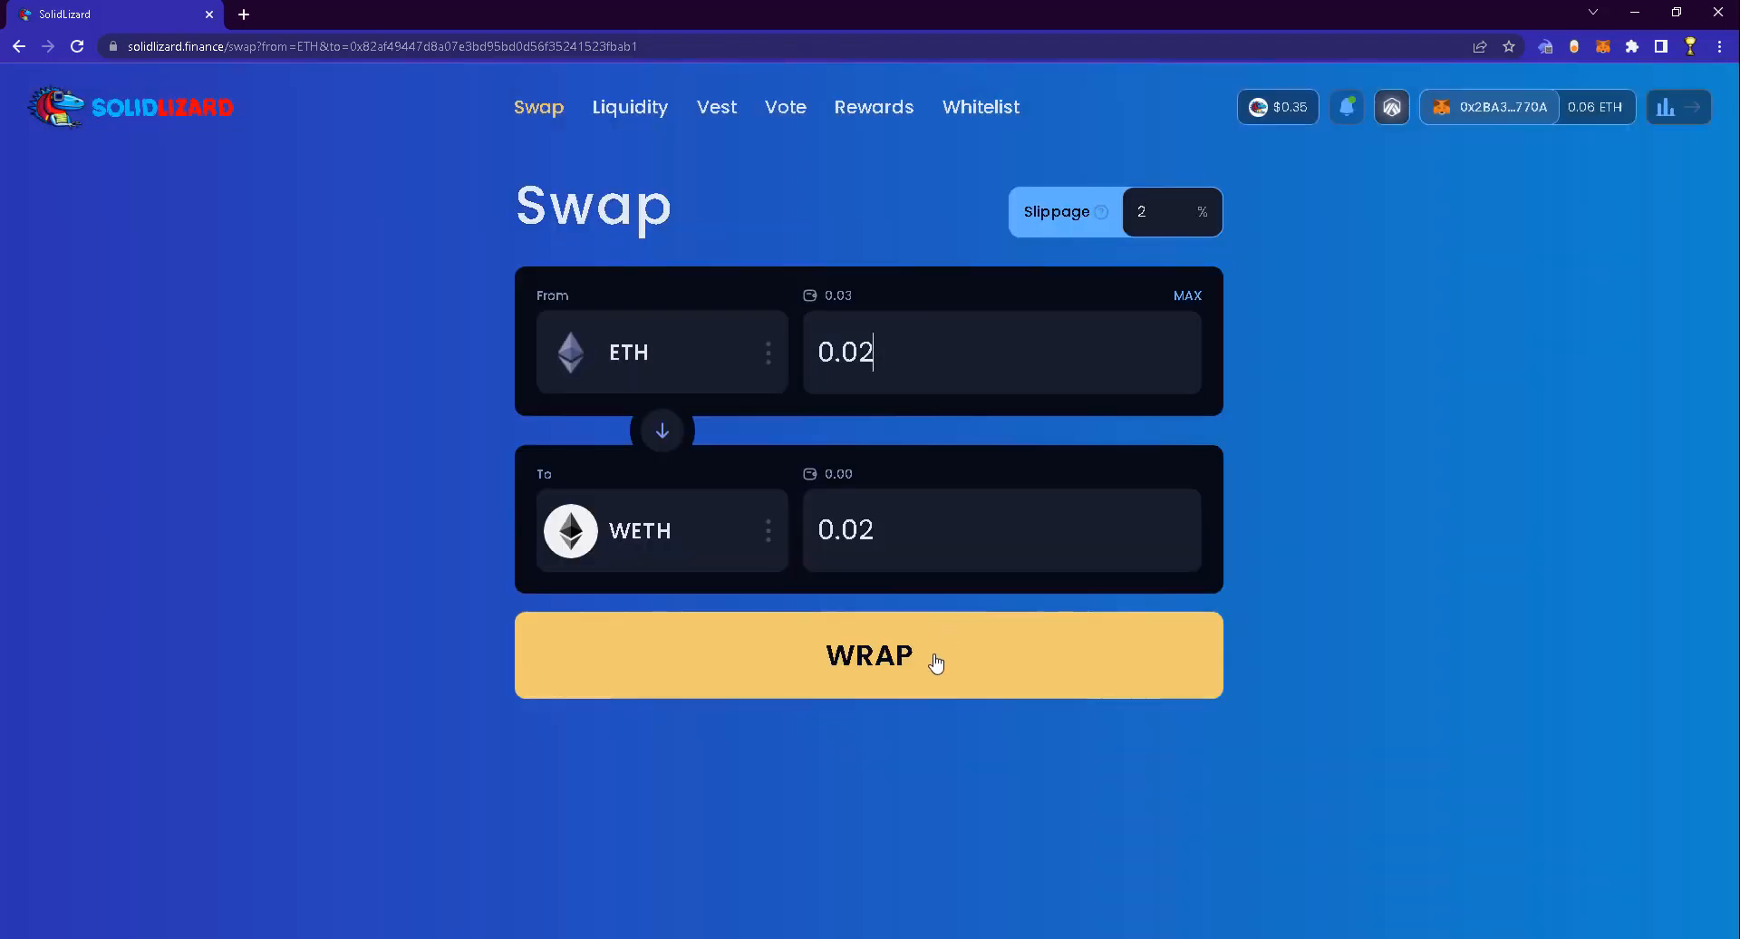
{"action": "left_click", "coordinate": [936, 662]}
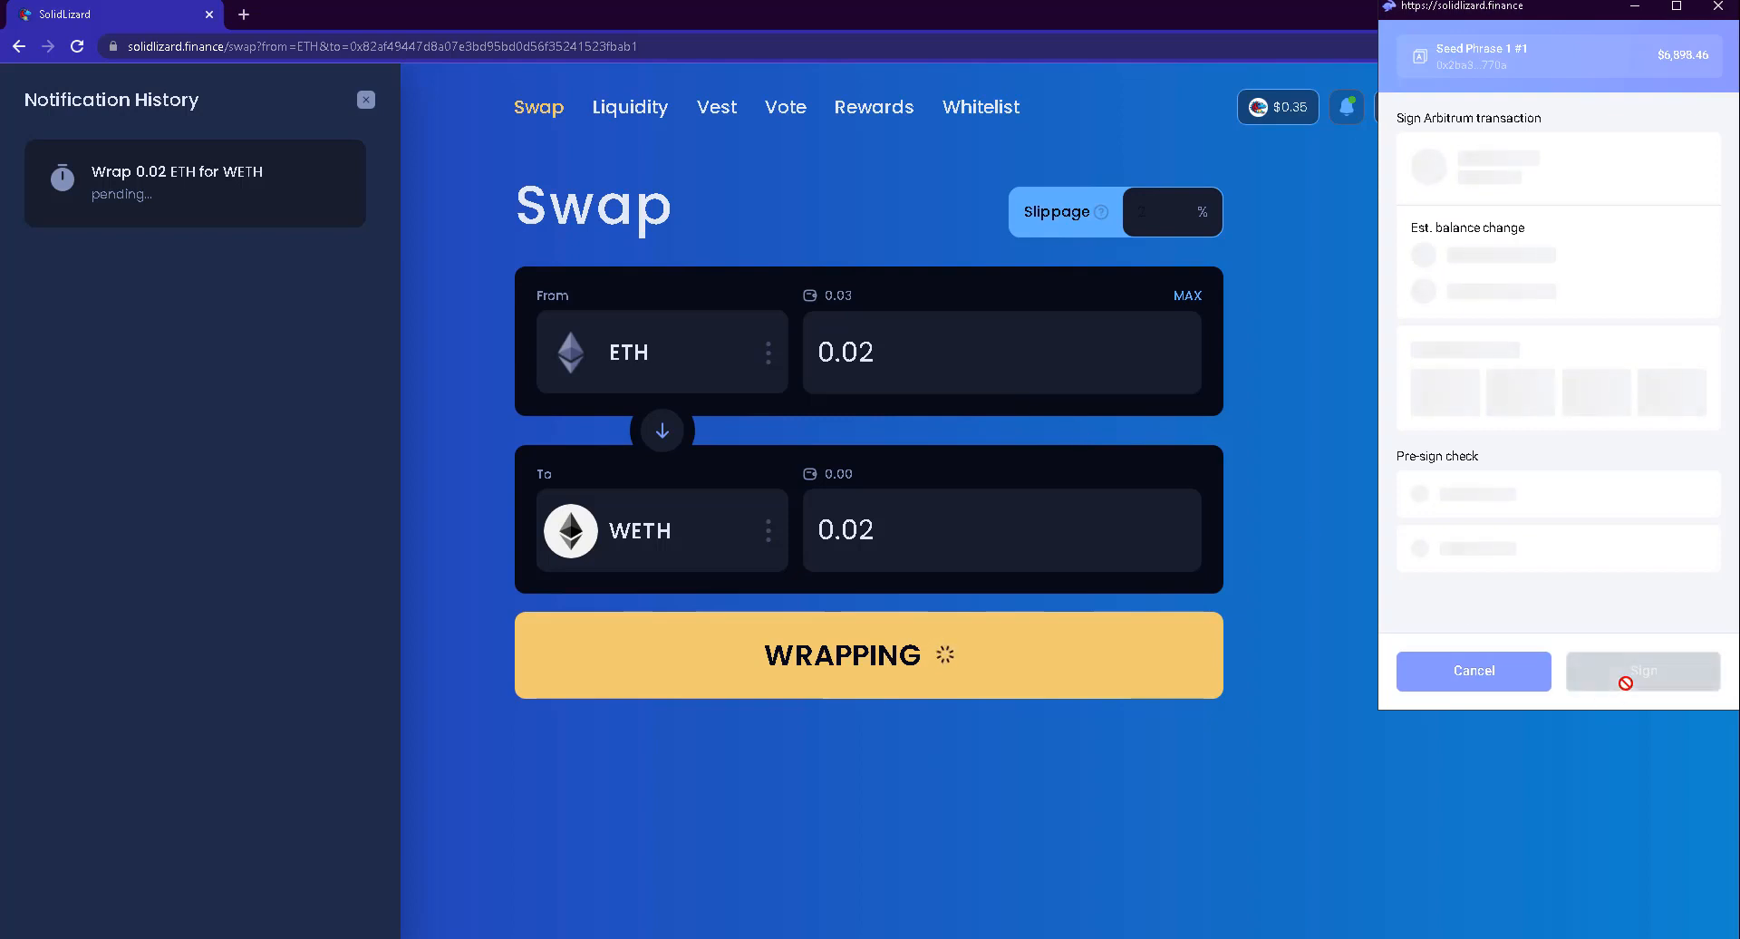
{"action": "left_click", "coordinate": [1628, 671]}
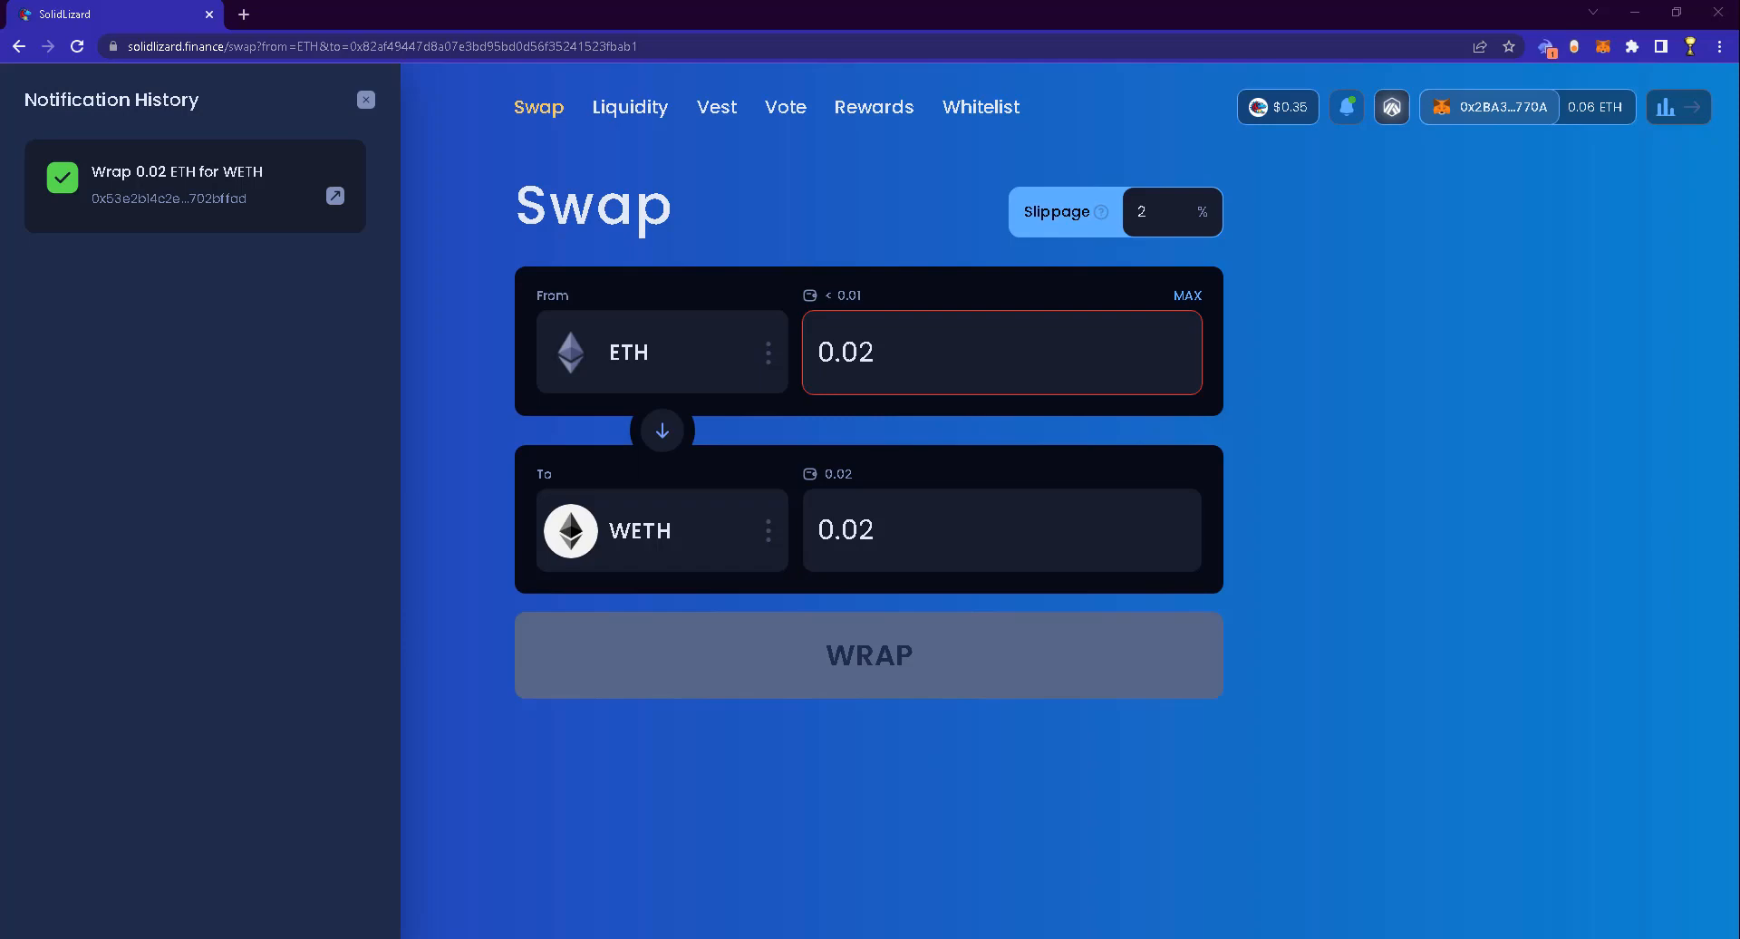
Close the notification history and browse the liquidity pools list
{"action": "left_click", "coordinate": [368, 101]}
{"action": "left_click", "coordinate": [630, 108]}
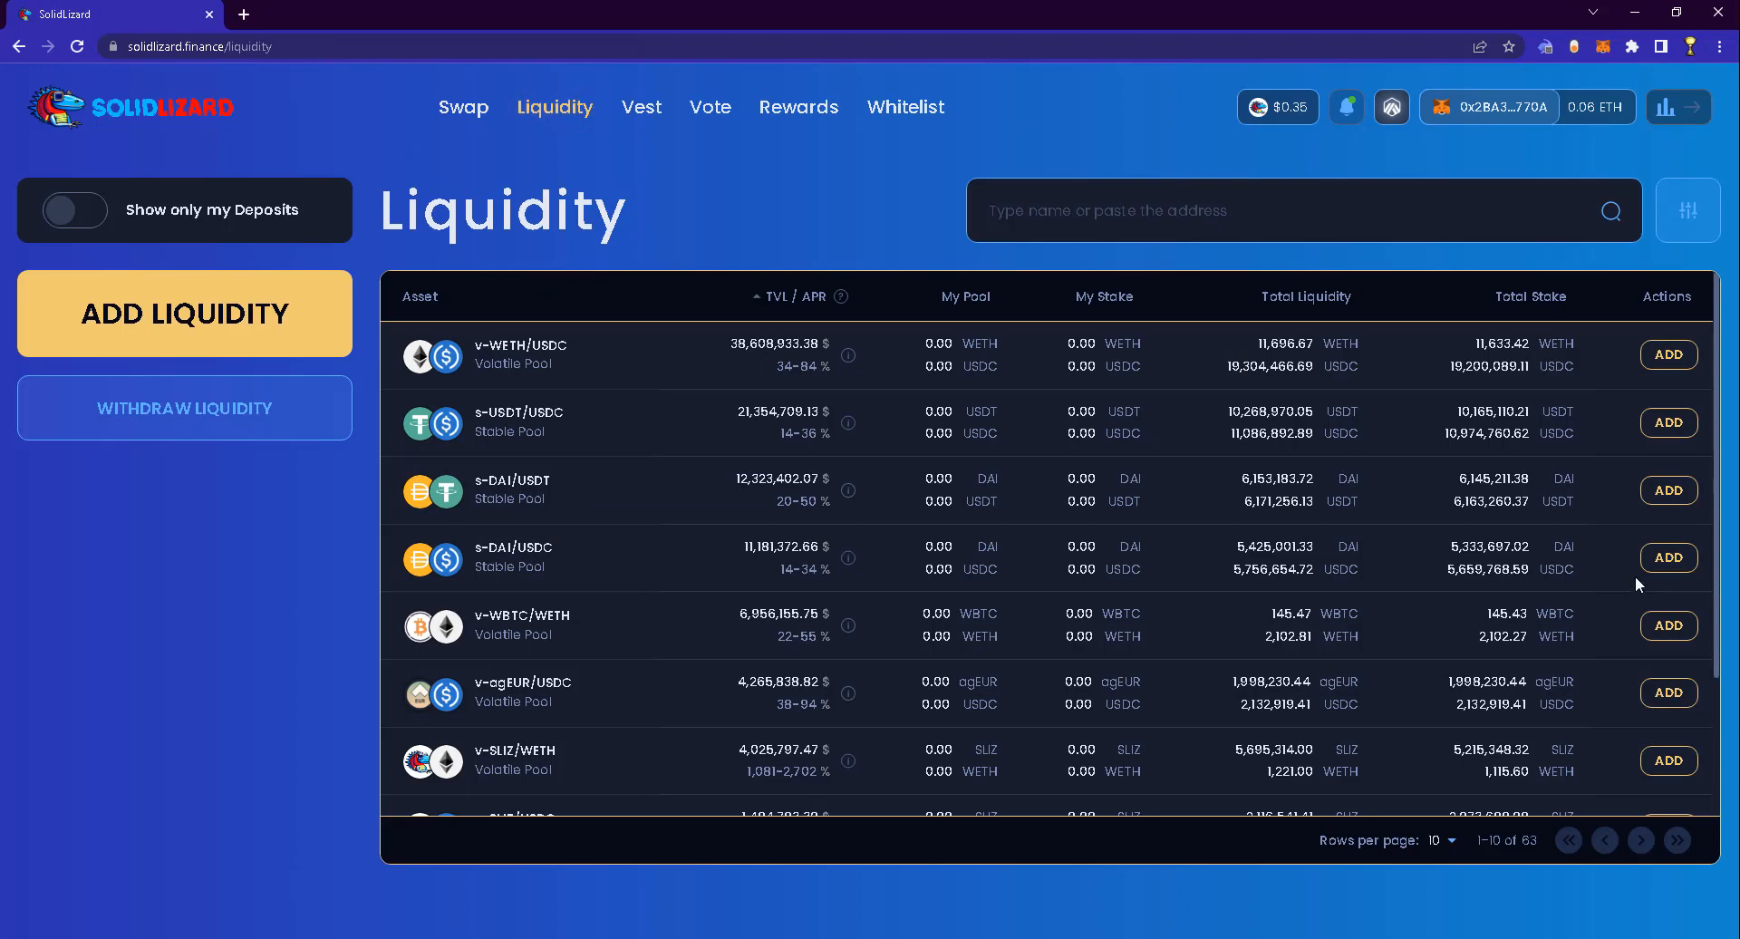
{"action": "scroll", "coordinate": [1640, 594], "scroll_direction": "down", "scroll_amount": 3}
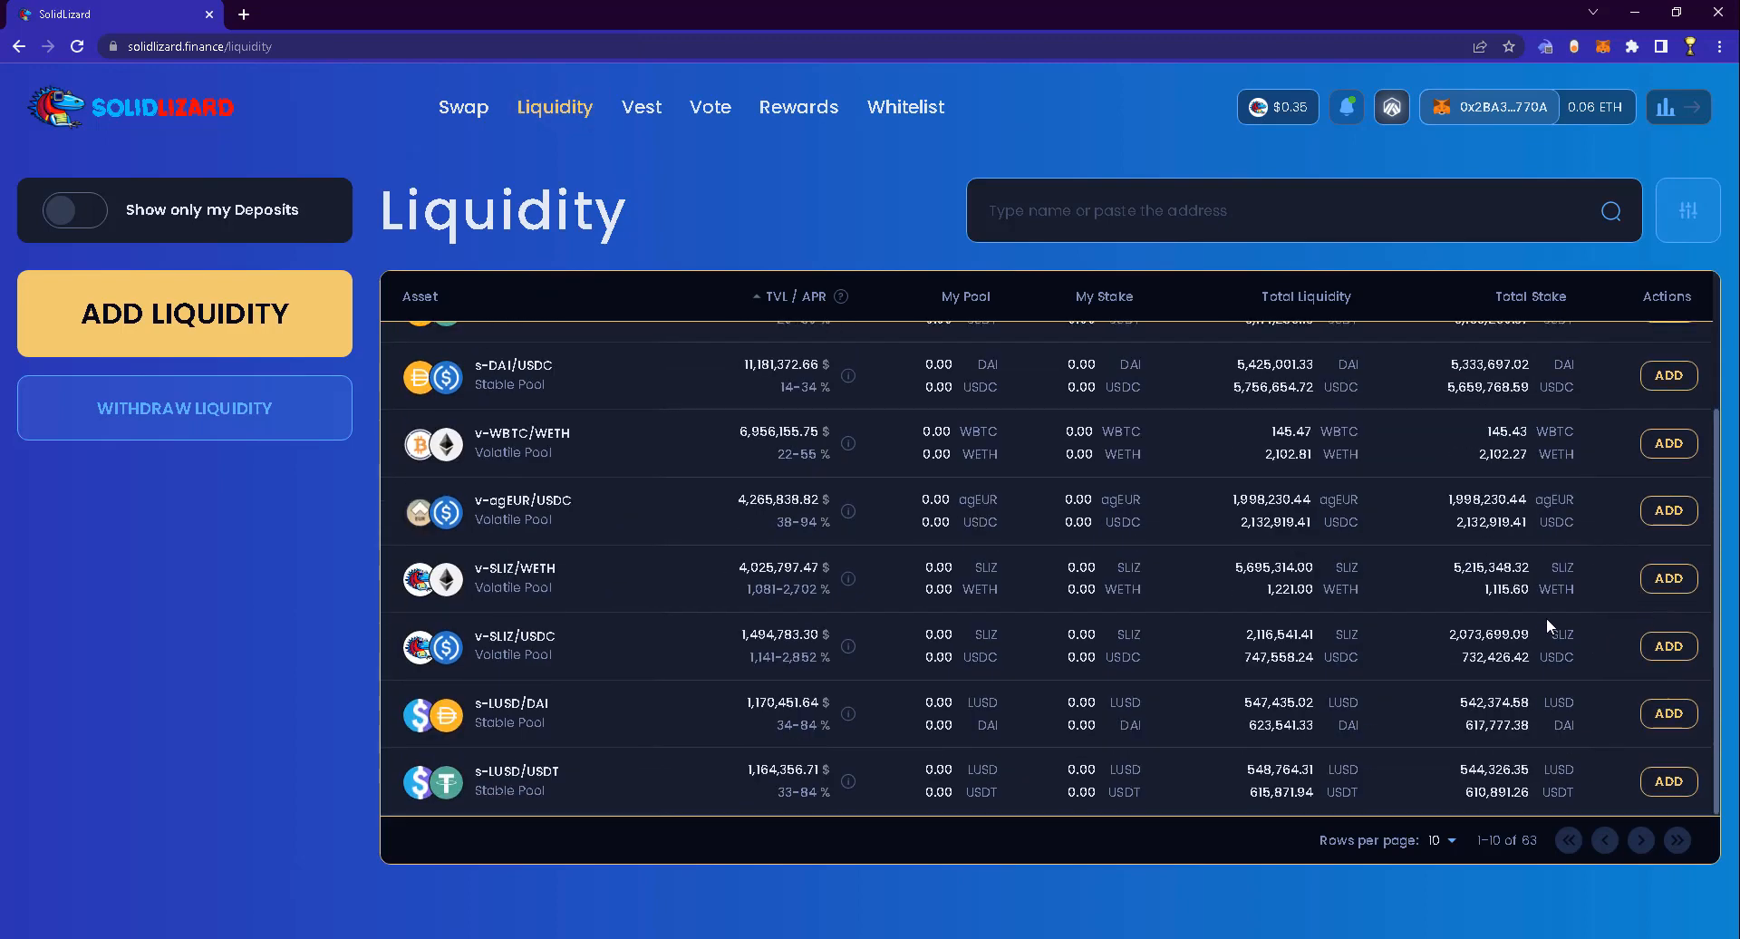
{"action": "scroll", "coordinate": [1546, 617], "scroll_direction": "up", "scroll_amount": 3}
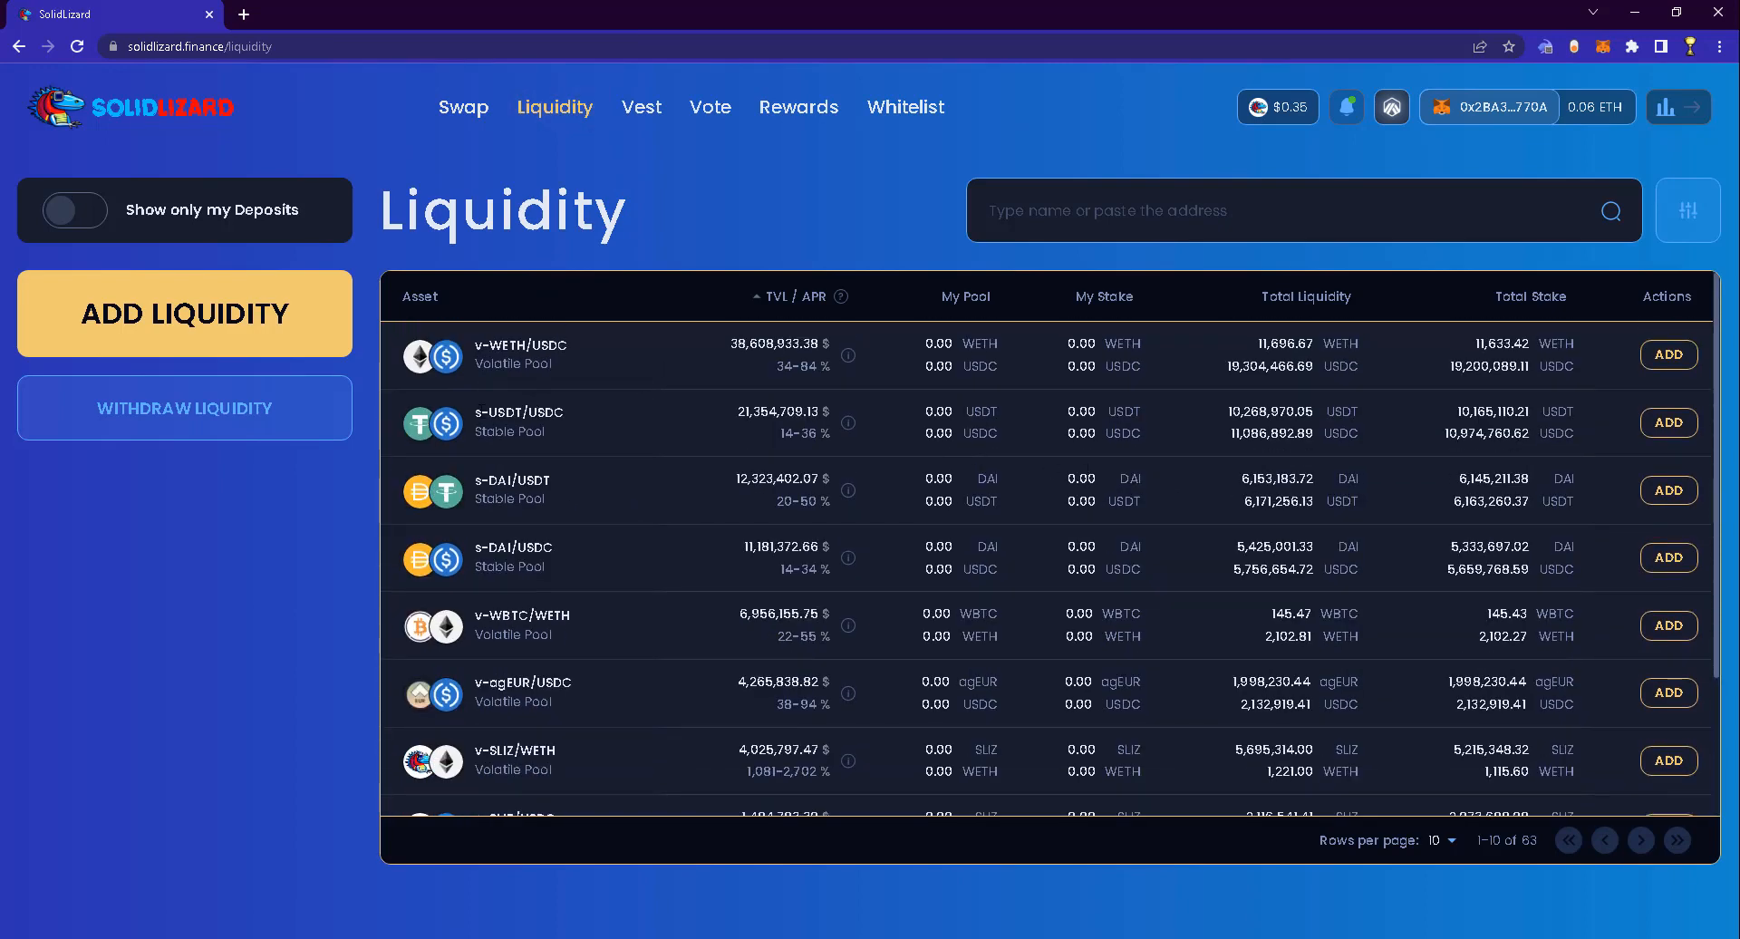
{"action": "left_click", "coordinate": [485, 407]}
{"action": "left_click_drag", "start_coordinate": [485, 609], "coordinate": [475, 614]}
{"action": "scroll", "coordinate": [598, 625], "scroll_direction": "down", "scroll_amount": 2}
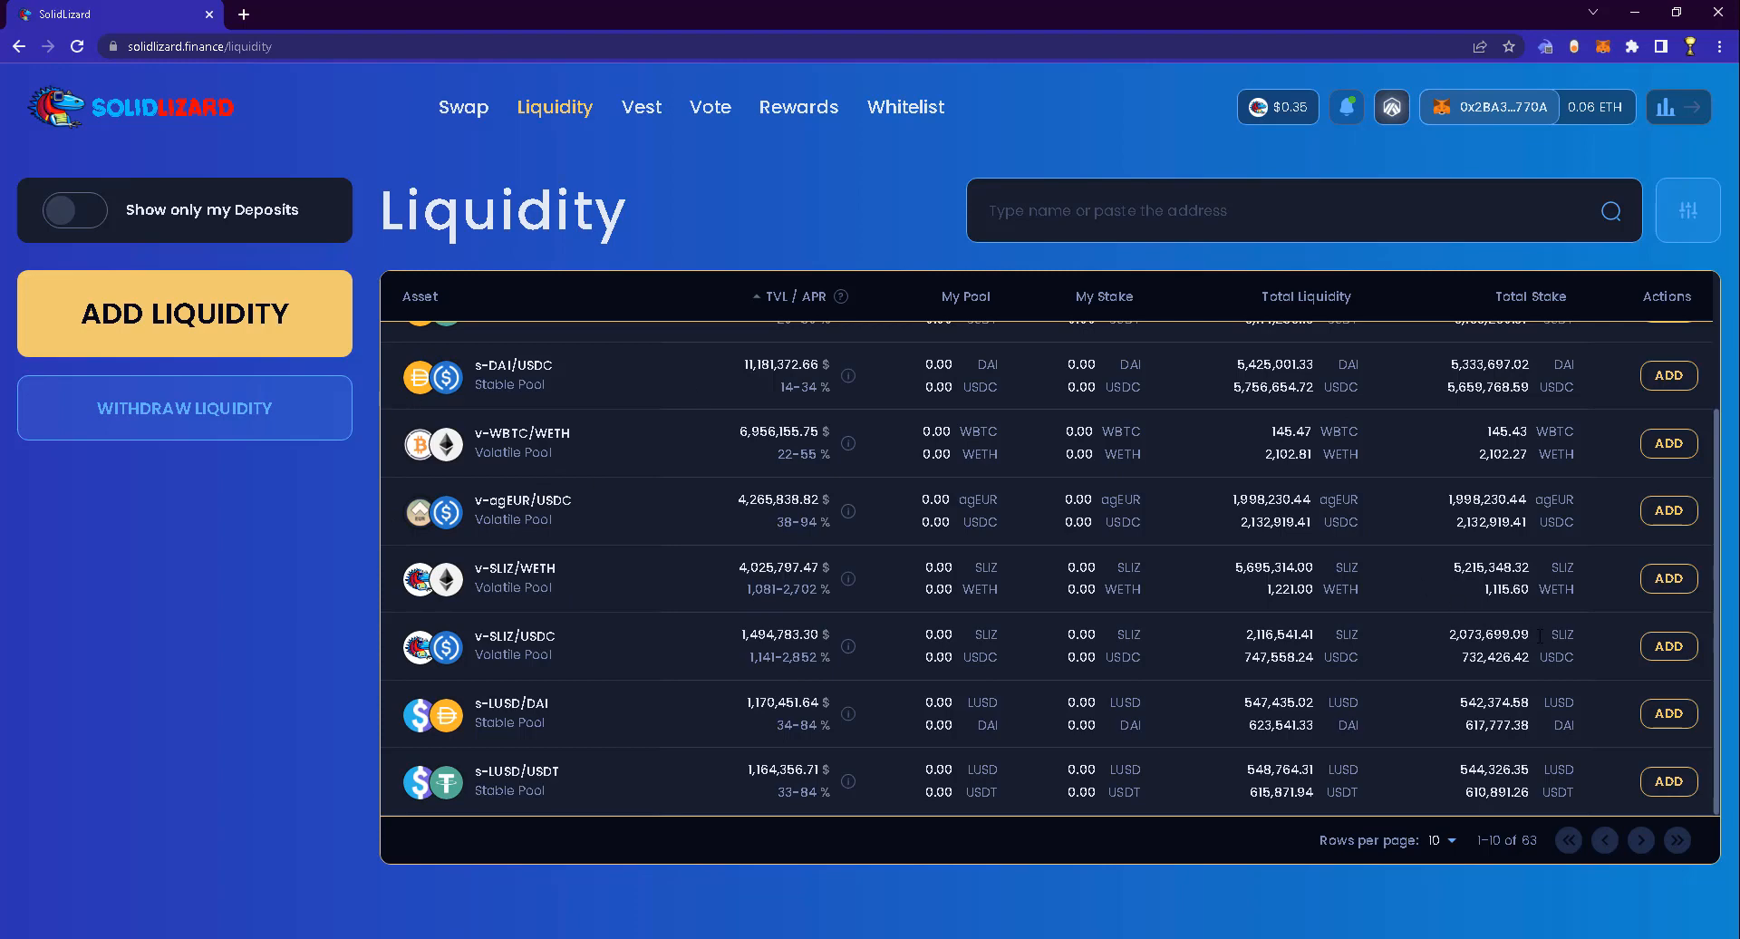
Deposit about 93.29 SLIZ and 0.02 WETH into v-SLIZ/WETH and sign in Rabby
{"action": "left_click", "coordinate": [1649, 580]}
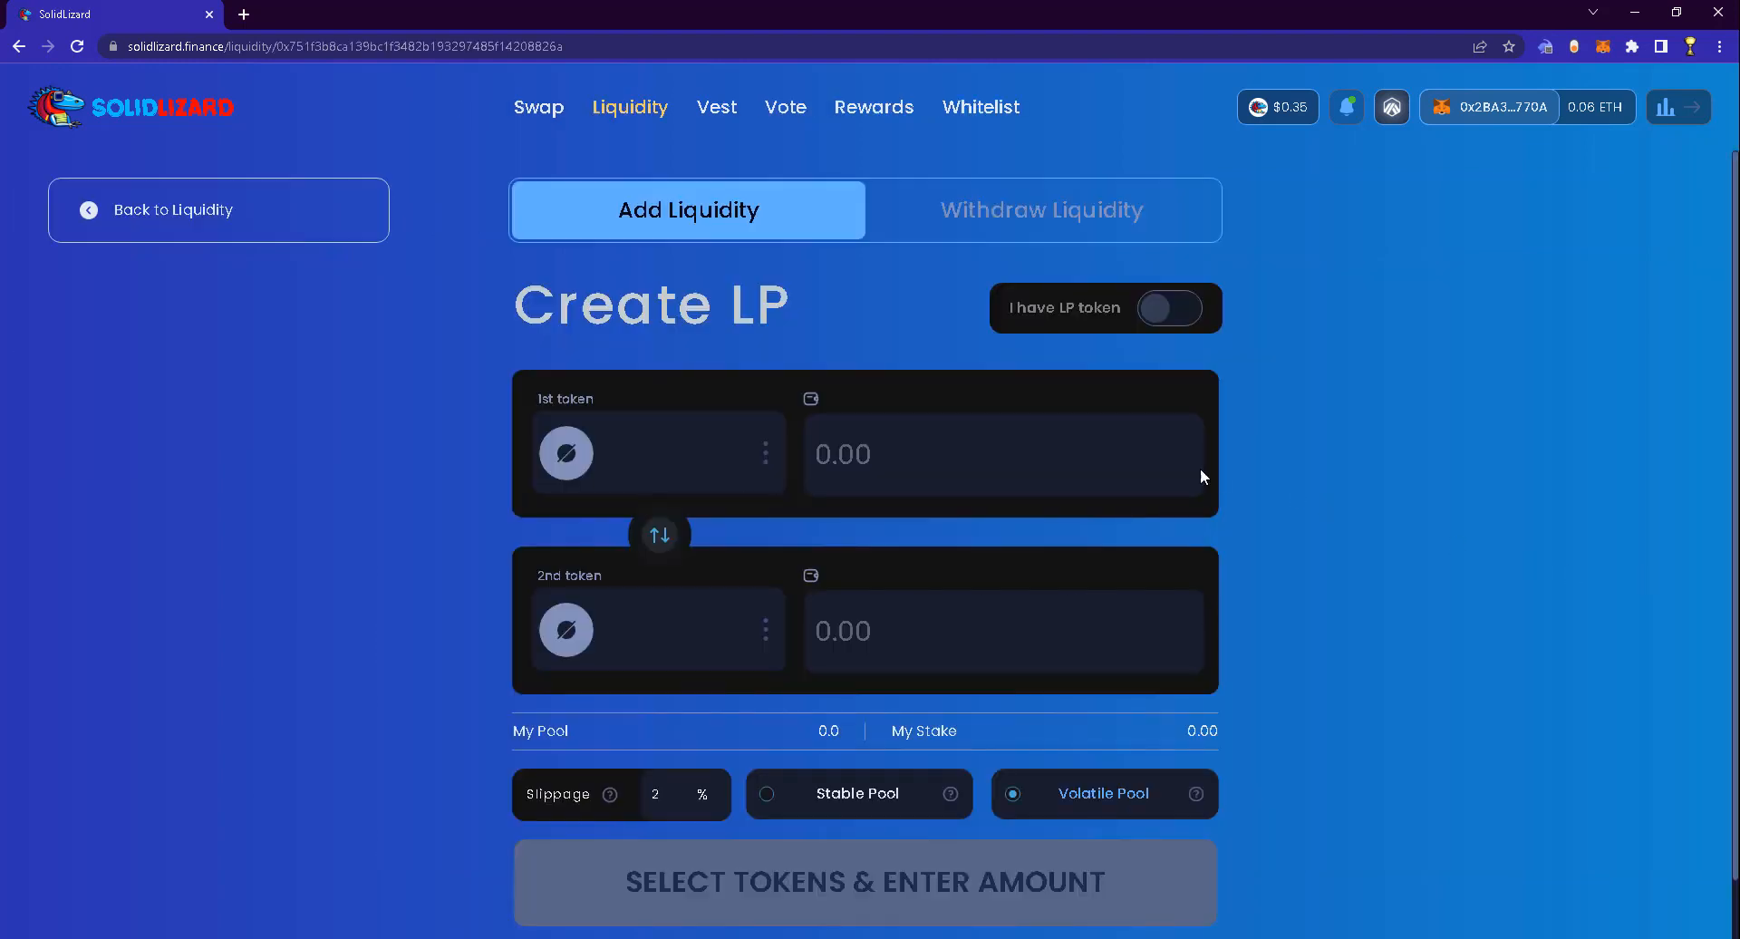
{"action": "left_click", "coordinate": [862, 408]}
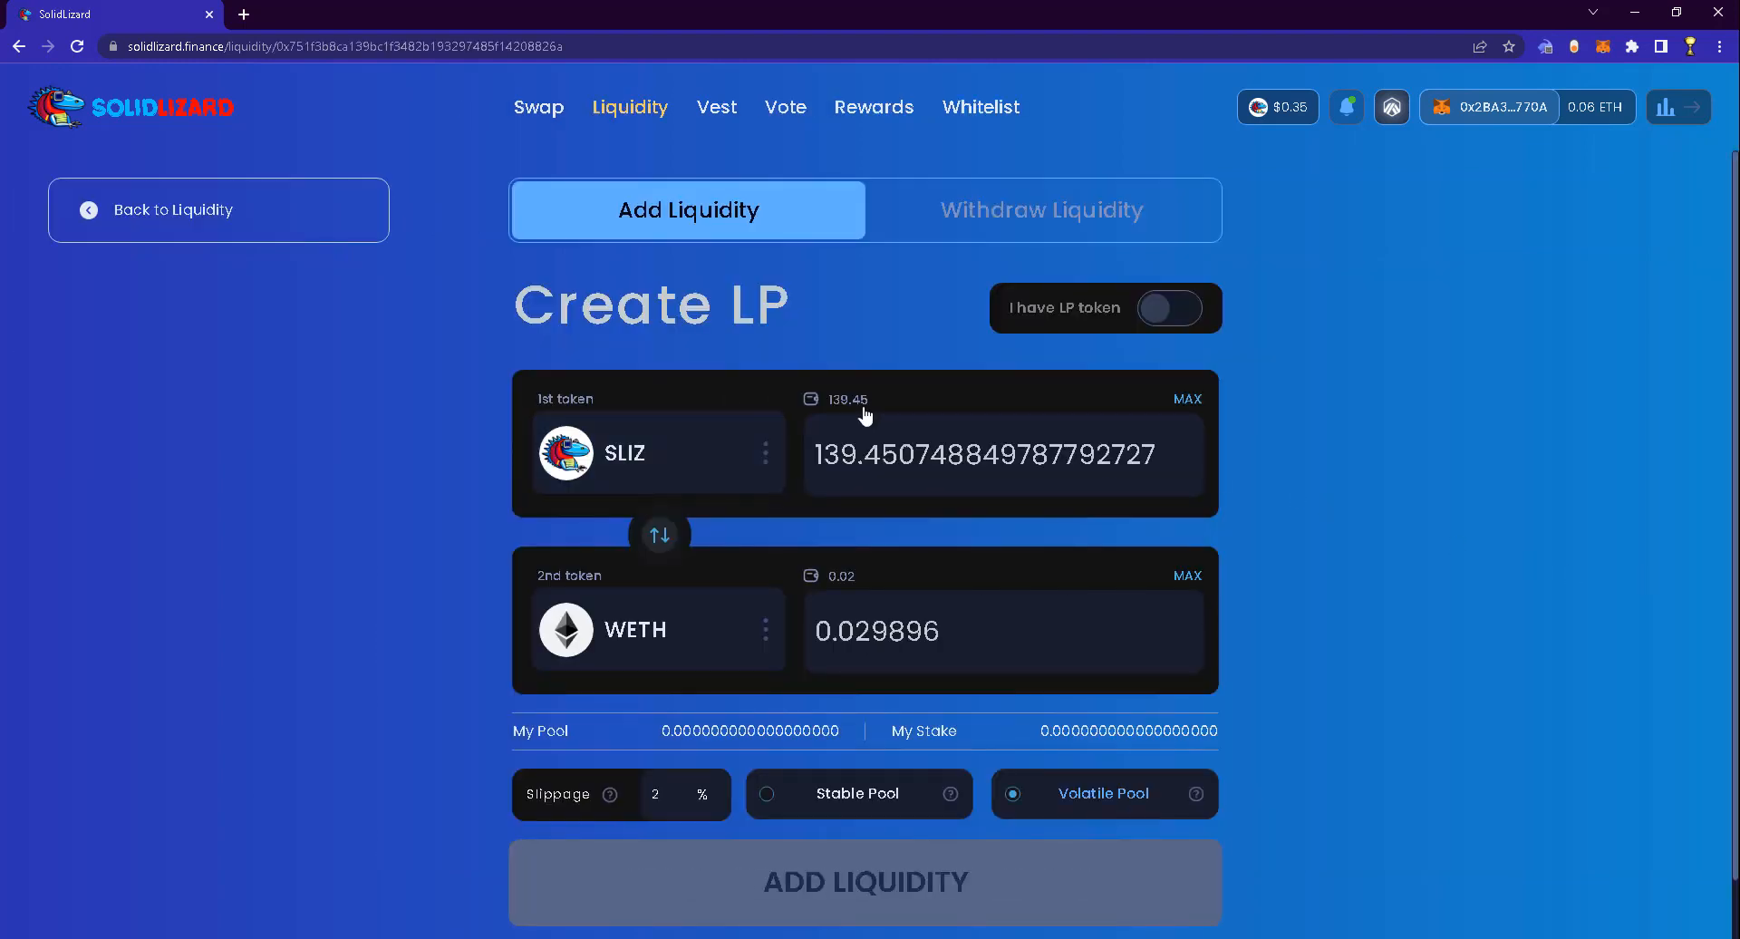
{"action": "left_click", "coordinate": [843, 578]}
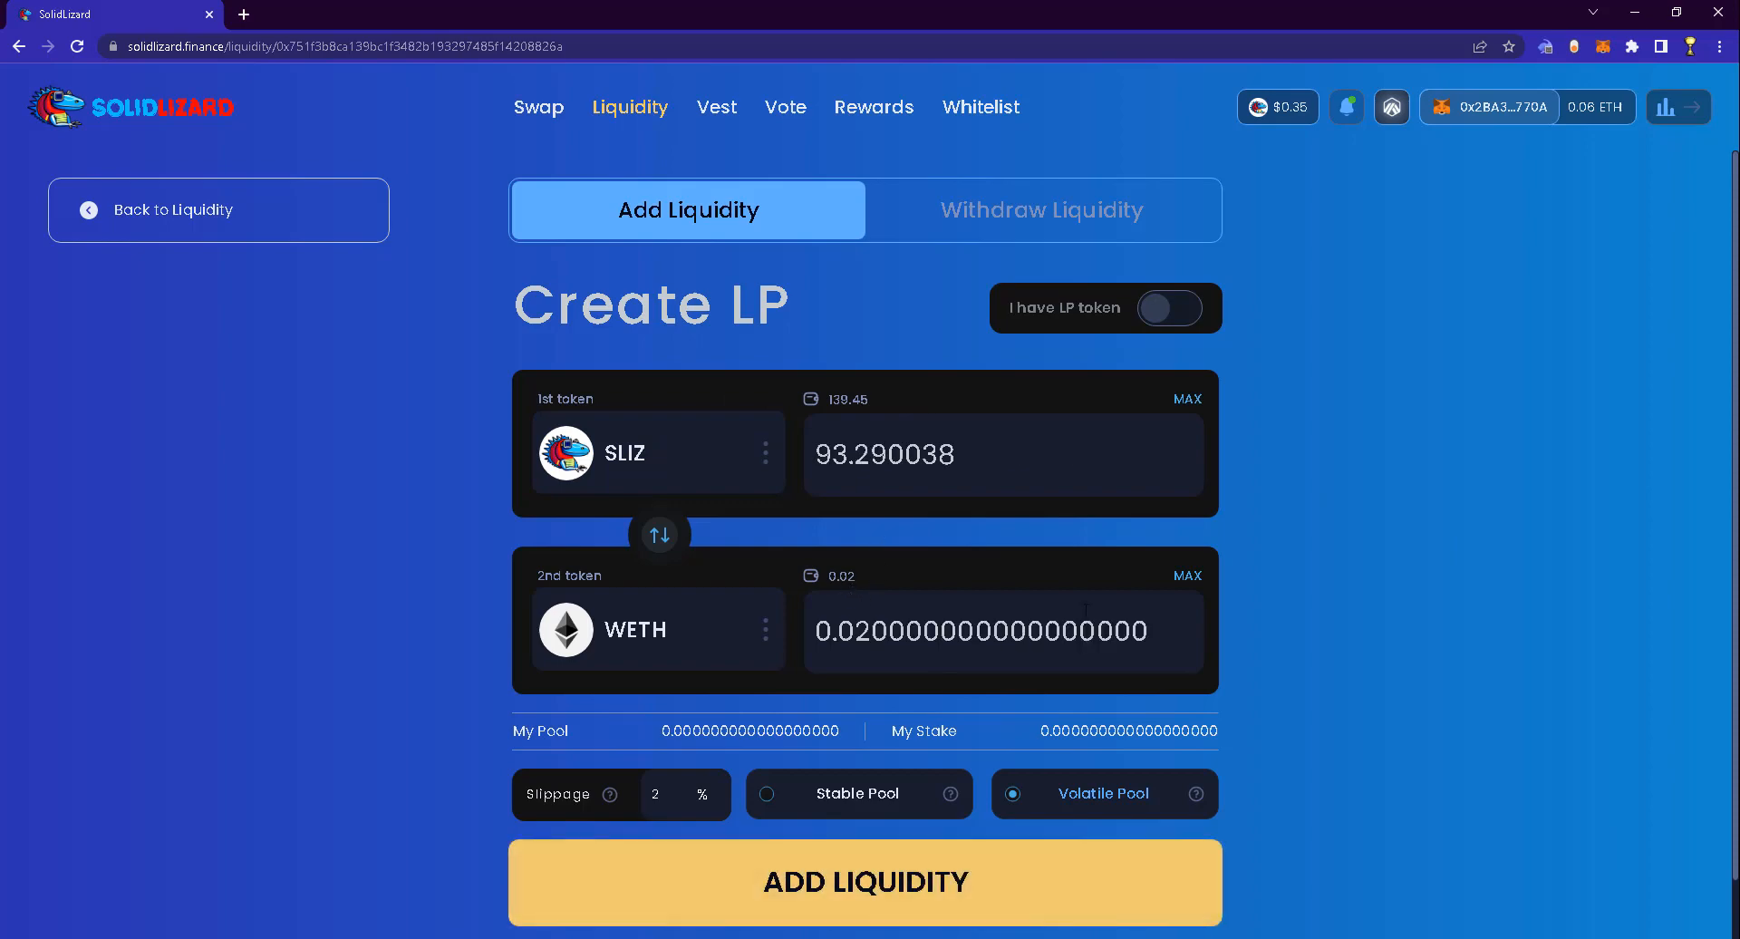
{"action": "scroll", "coordinate": [1089, 862], "scroll_direction": "down", "scroll_amount": 1}
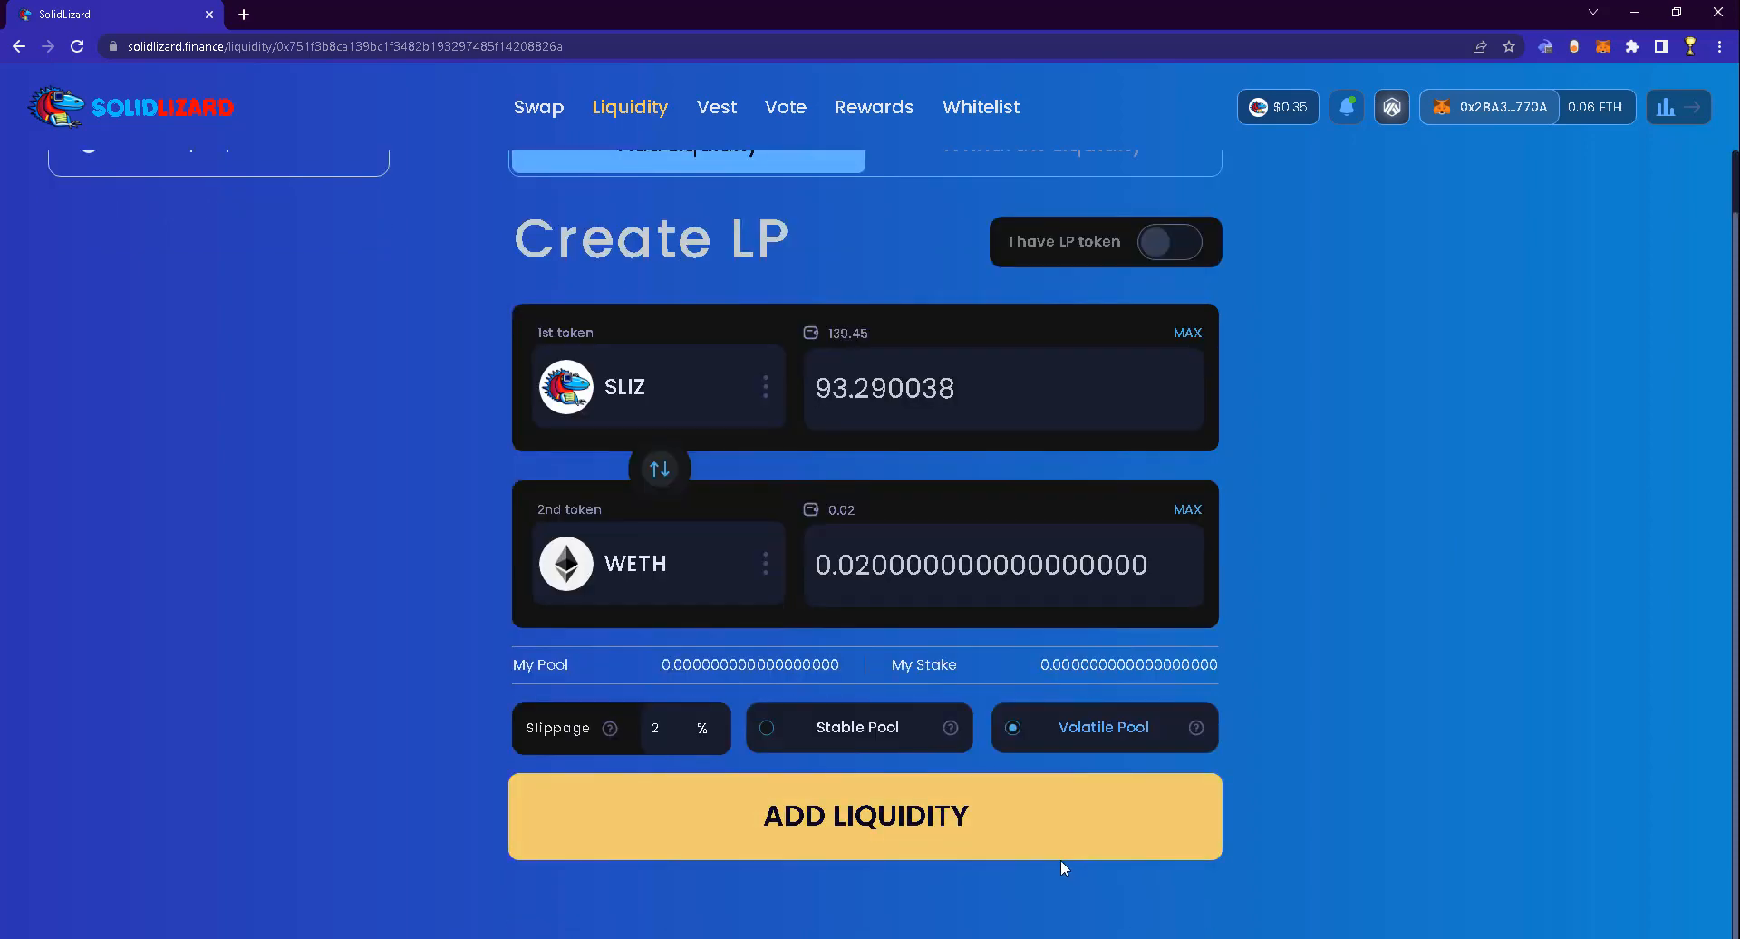
{"action": "left_click", "coordinate": [938, 841]}
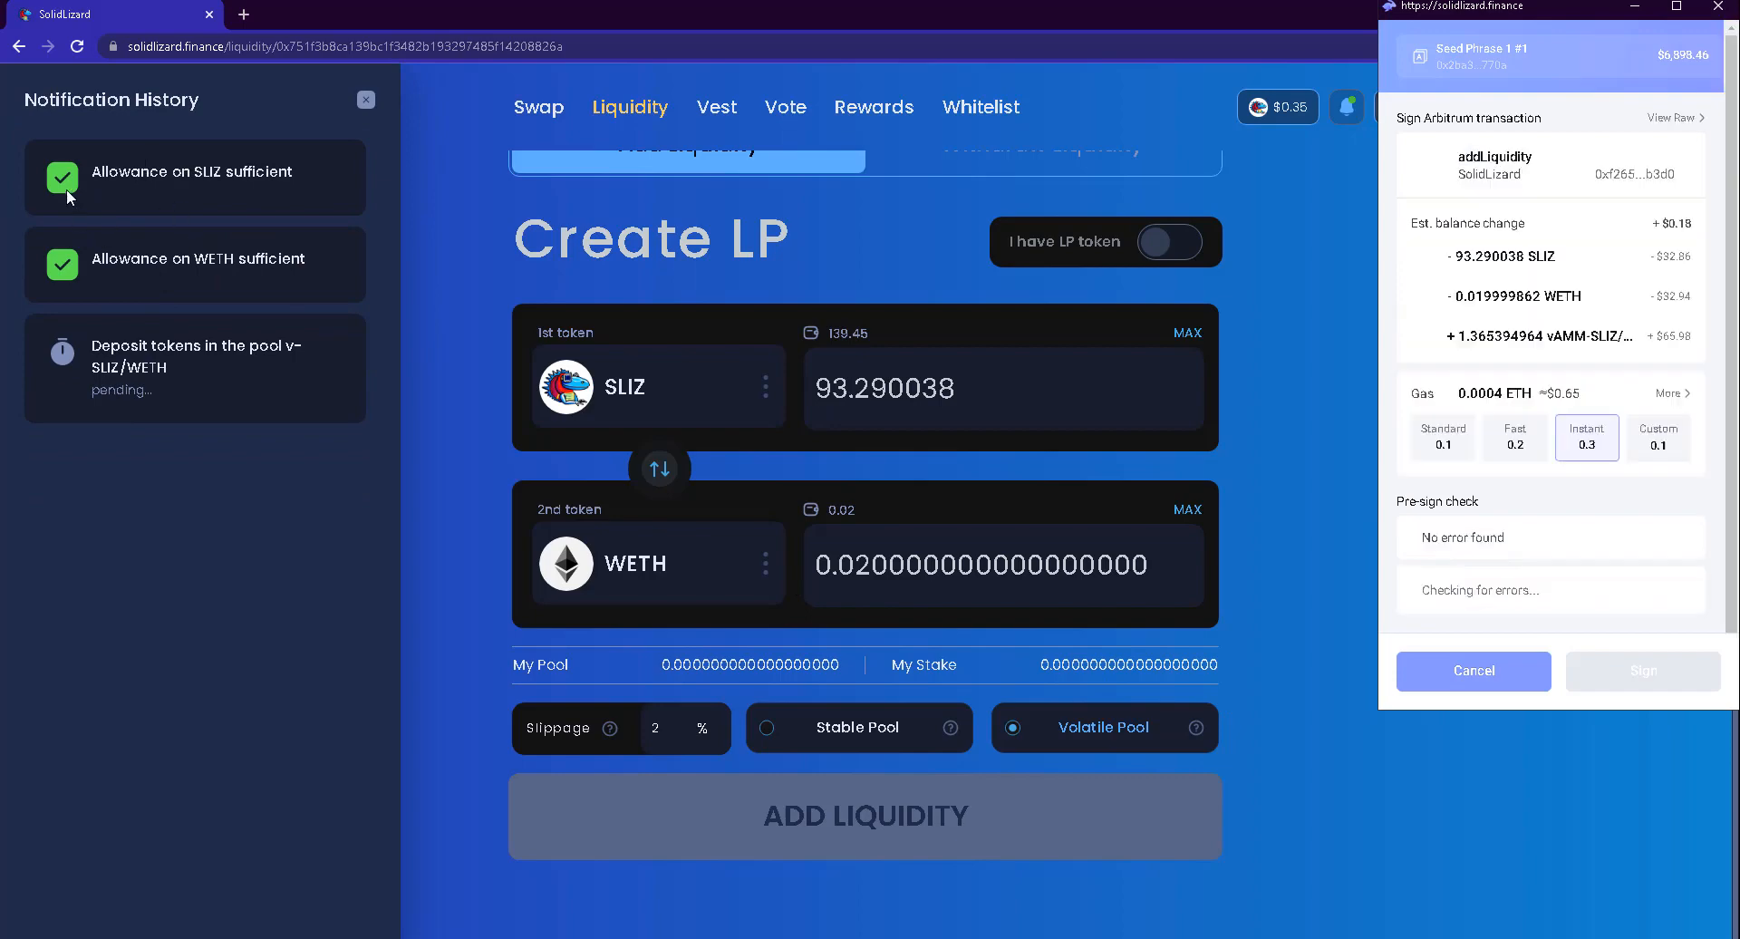
{"action": "left_click", "coordinate": [1624, 683]}
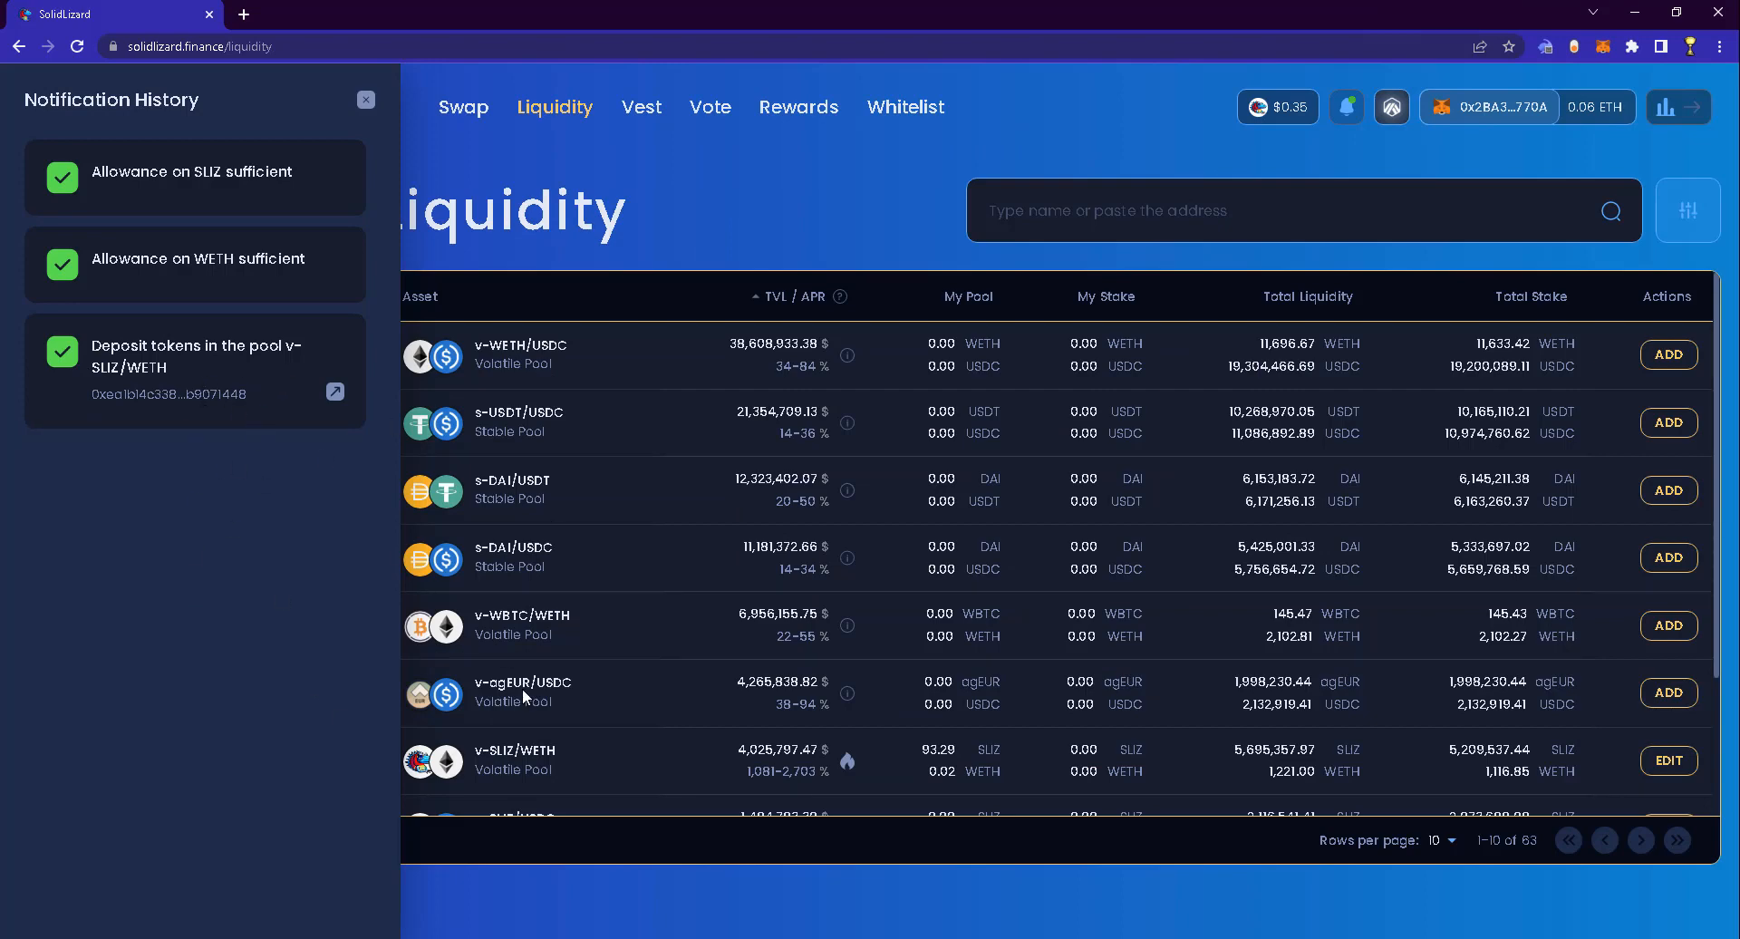
Open the v-SLIZ/WETH pool page and switch to the 'I have LP token' staking option
{"action": "left_click", "coordinate": [1654, 763]}
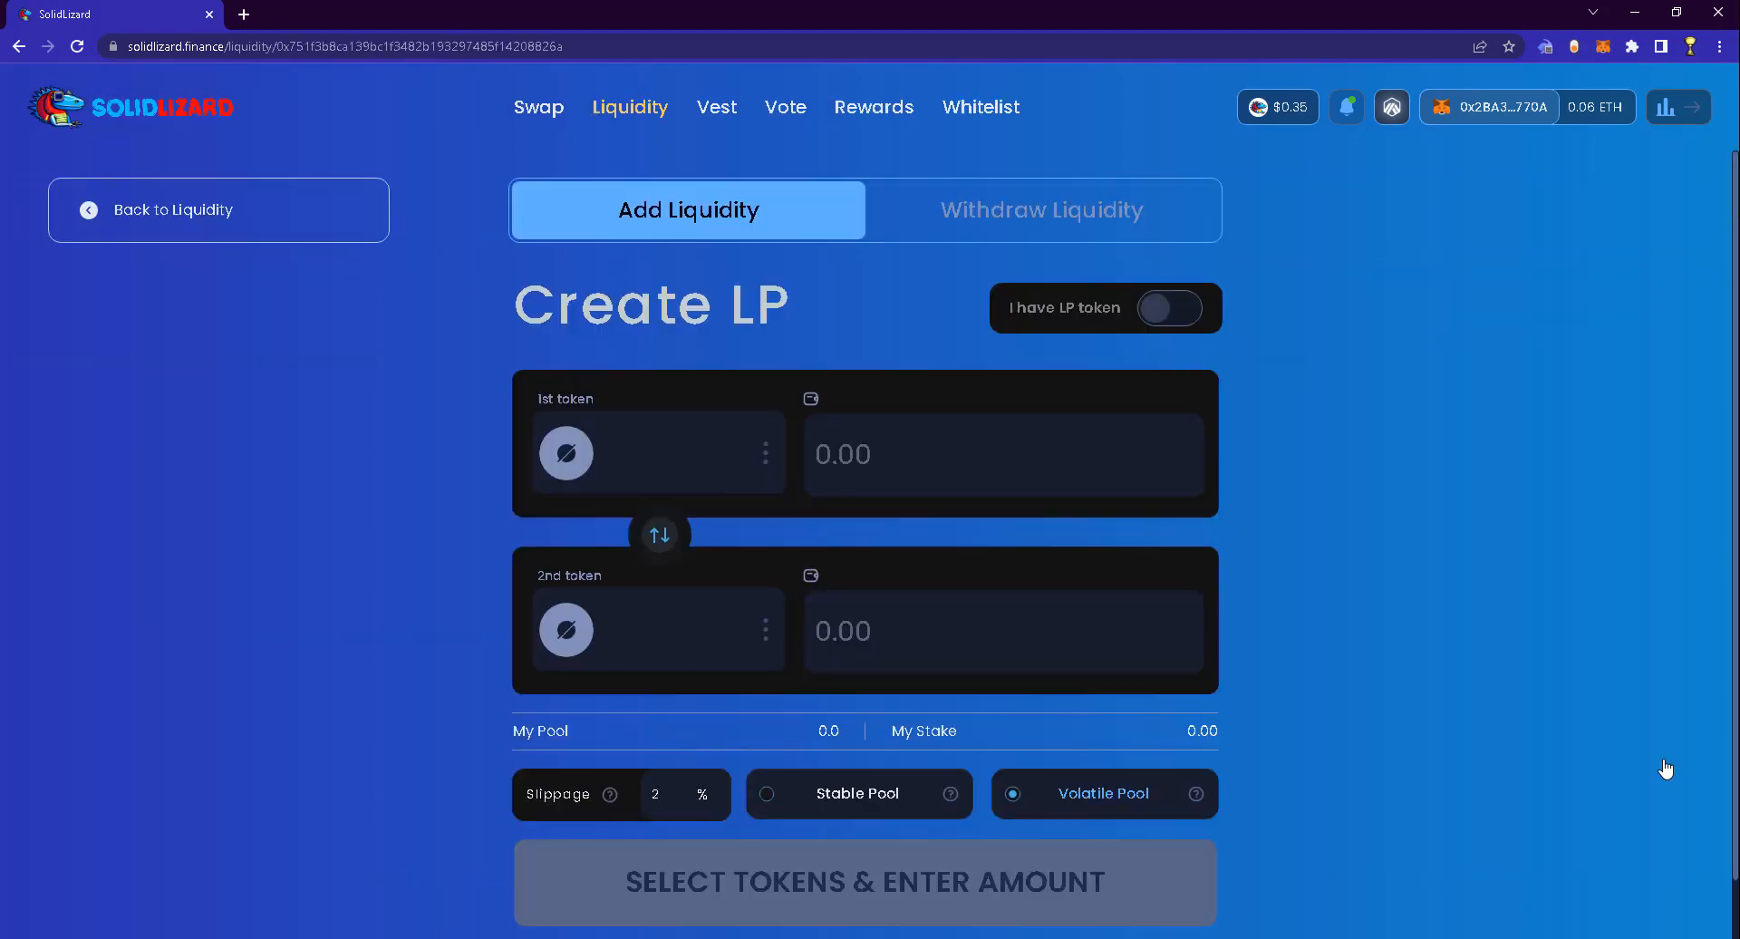
{"action": "scroll", "coordinate": [1227, 644], "scroll_direction": "down", "scroll_amount": 2}
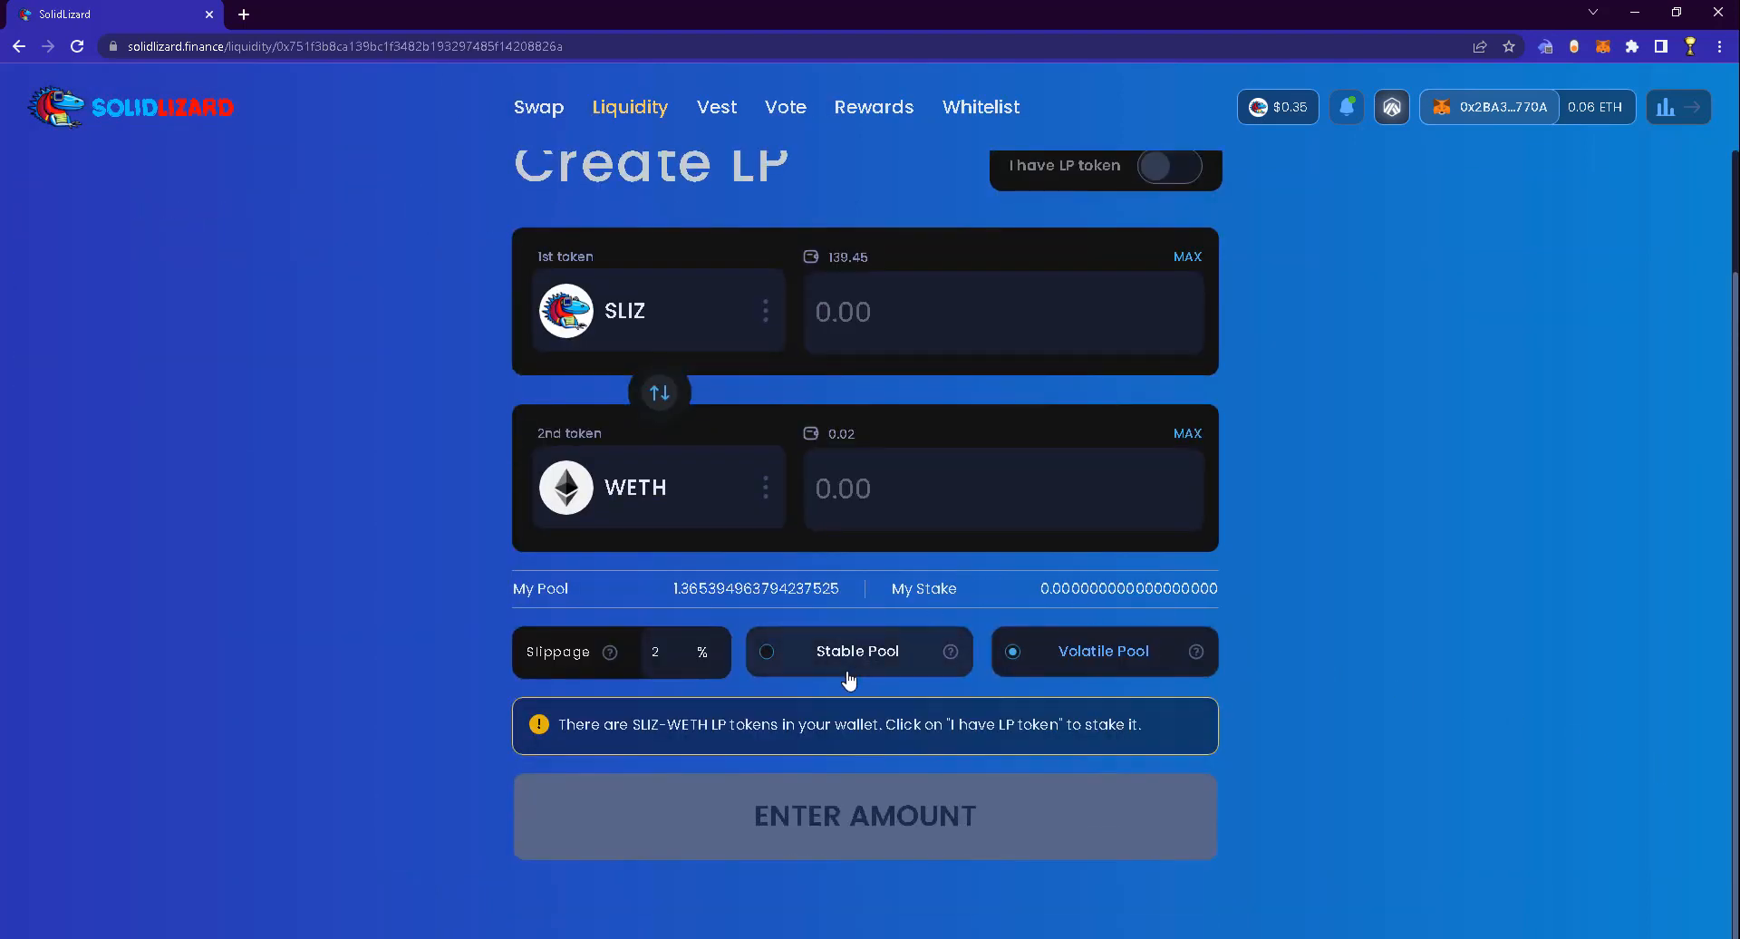
{"action": "left_click", "coordinate": [1170, 166]}
{"action": "scroll", "coordinate": [1162, 497], "scroll_direction": "up", "scroll_amount": 1}
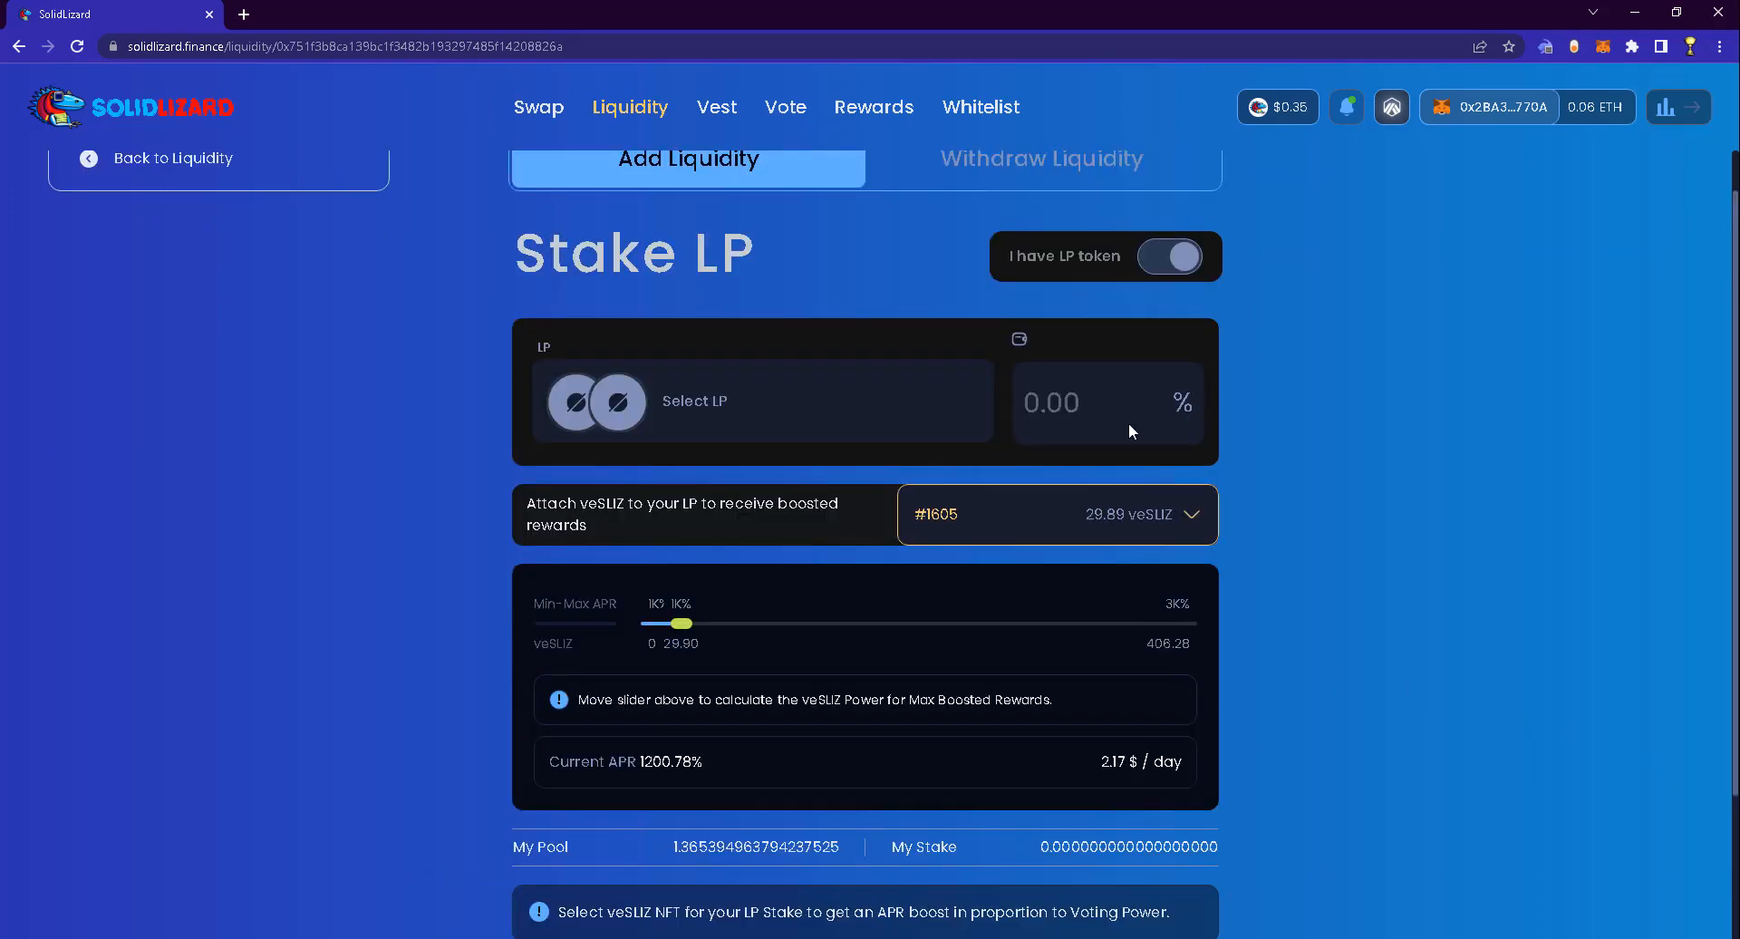
{"action": "left_click", "coordinate": [1170, 257]}
{"action": "left_click_drag", "start_coordinate": [558, 724], "coordinate": [1126, 722]}
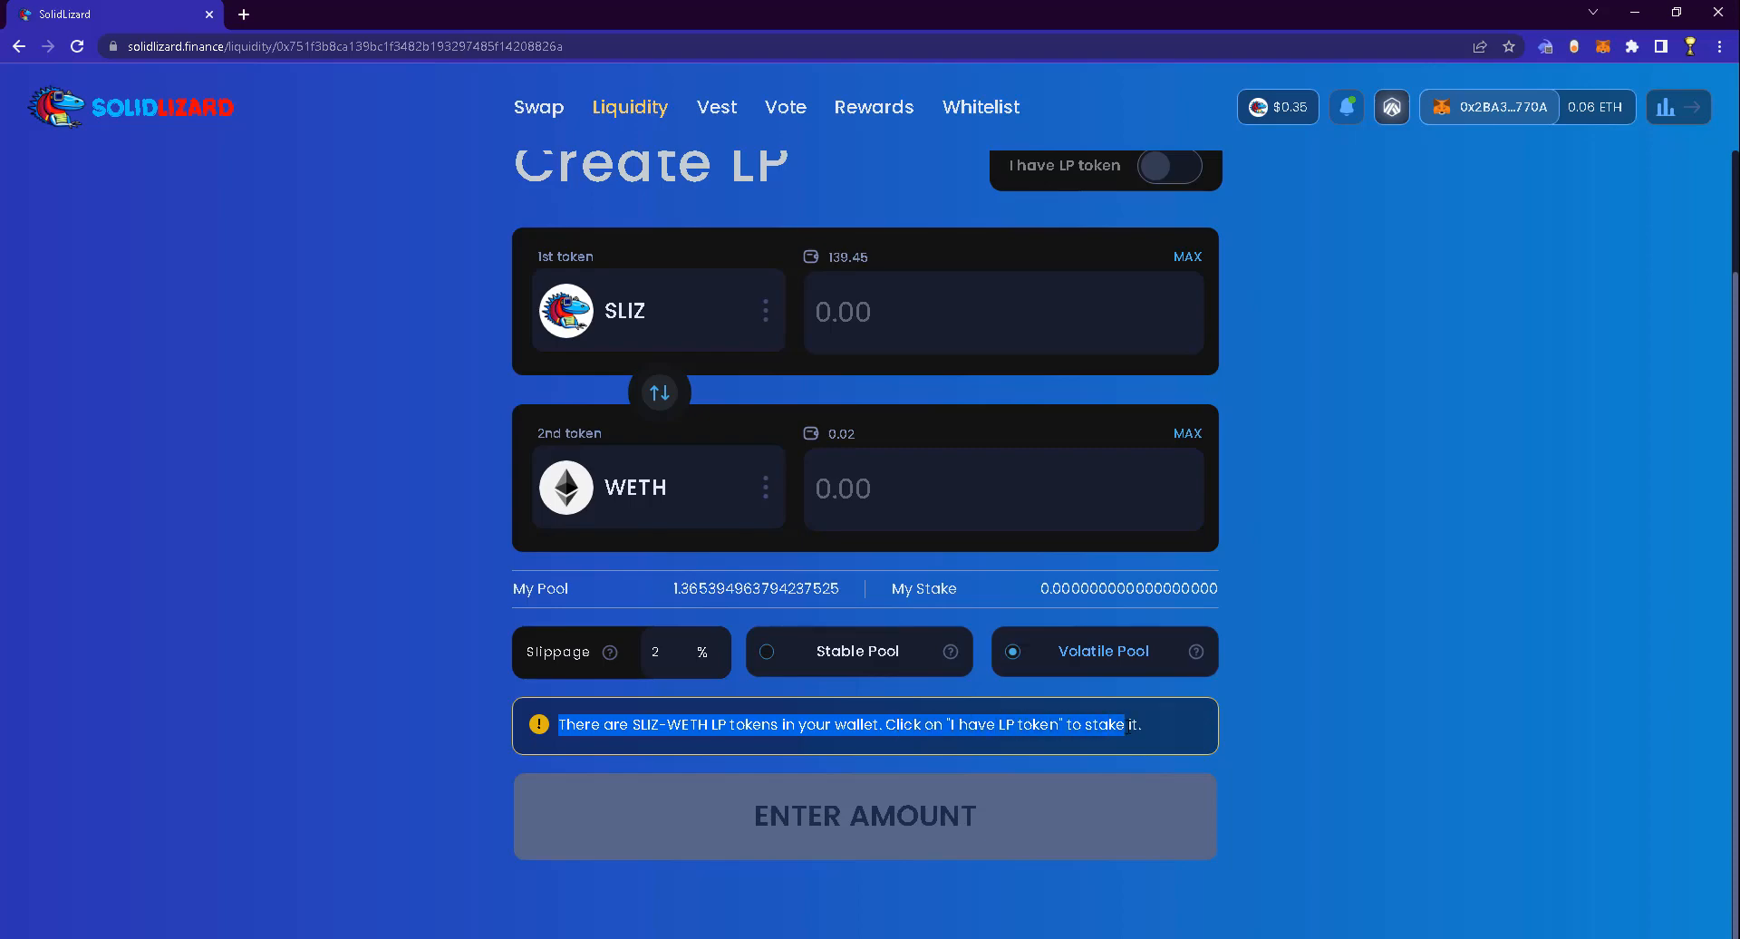
{"action": "left_click", "coordinate": [1169, 731]}
{"action": "scroll", "coordinate": [1178, 634], "scroll_direction": "up", "scroll_amount": 2}
{"action": "left_click", "coordinate": [1182, 316]}
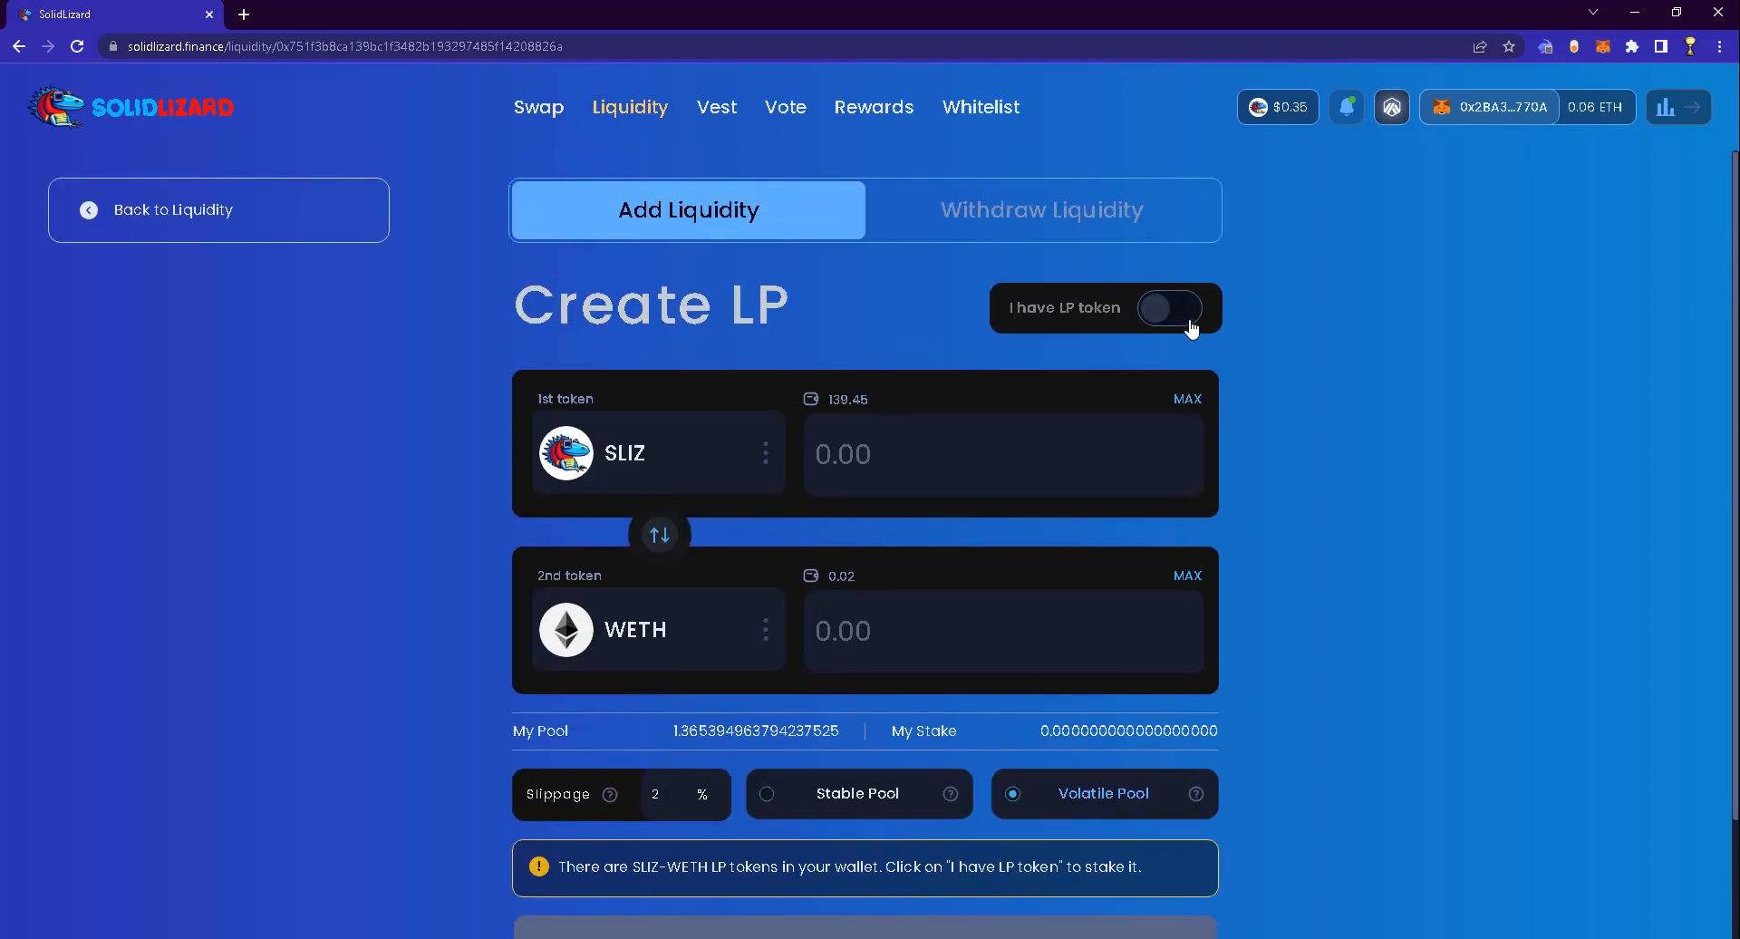
Select the vAMM-SLIZ/WETH LP token at 100% and bring up the veSLIZ NFT list
{"action": "left_click", "coordinate": [843, 490]}
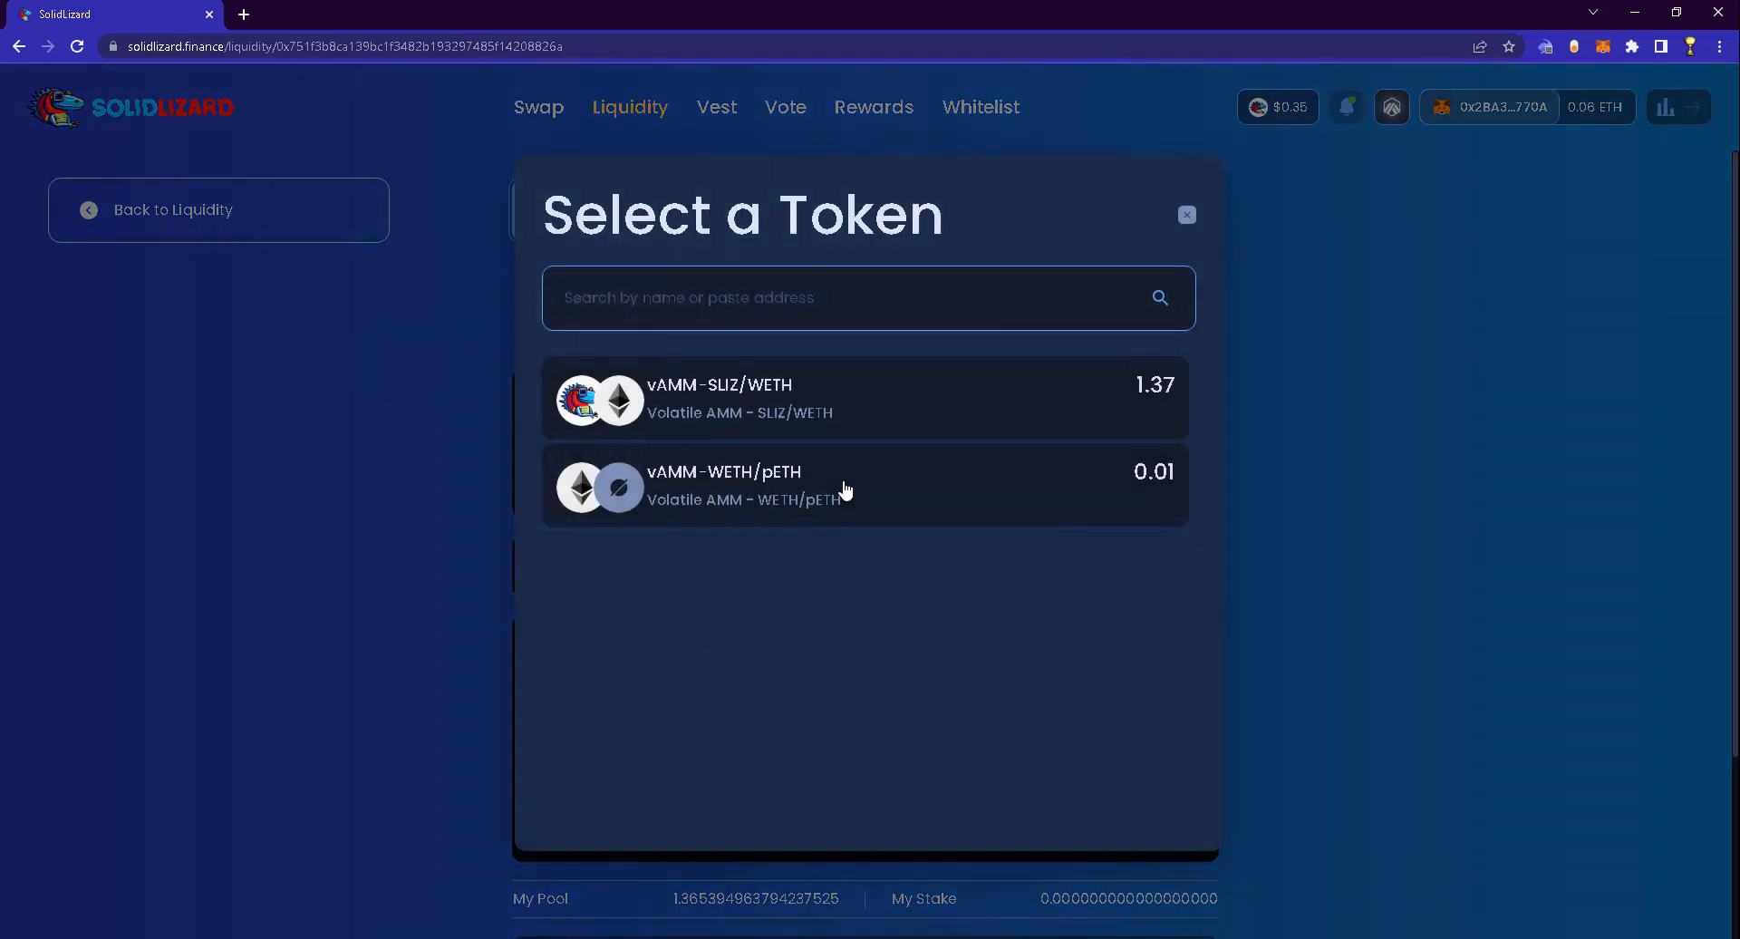
{"action": "left_click", "coordinate": [751, 414]}
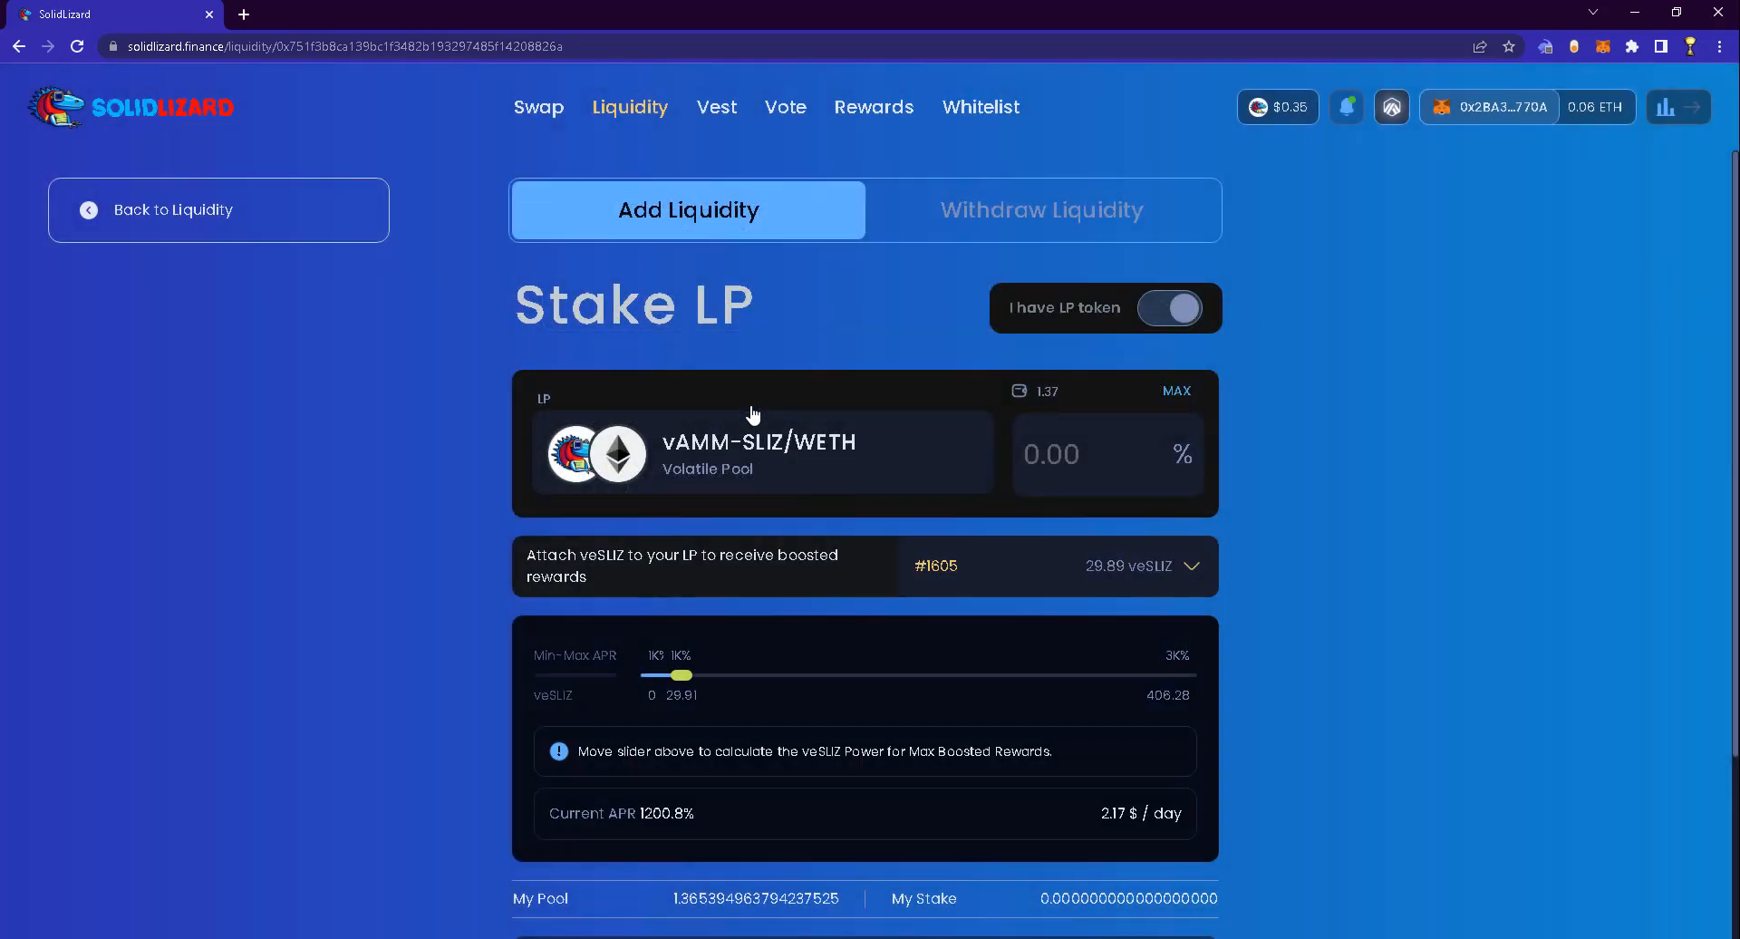
{"action": "scroll", "coordinate": [1131, 385], "scroll_direction": "down", "scroll_amount": 1}
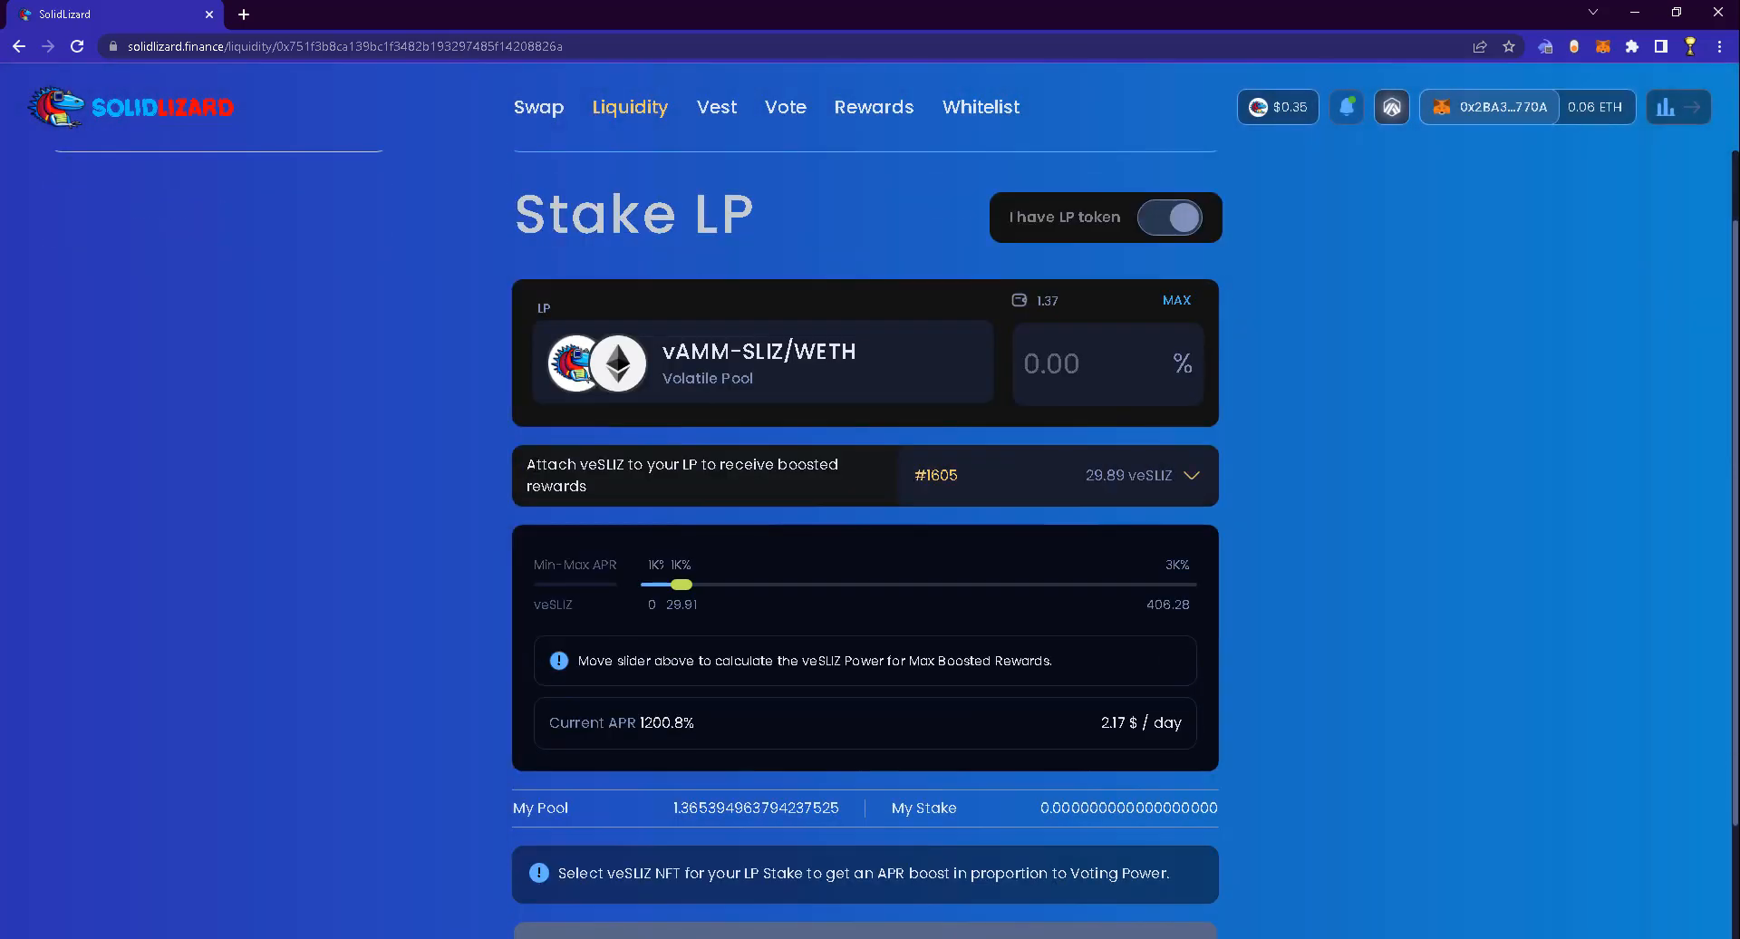
{"action": "left_click", "coordinate": [1175, 306]}
{"action": "scroll", "coordinate": [1028, 611], "scroll_direction": "down", "scroll_amount": 2}
{"action": "left_click", "coordinate": [1158, 331]}
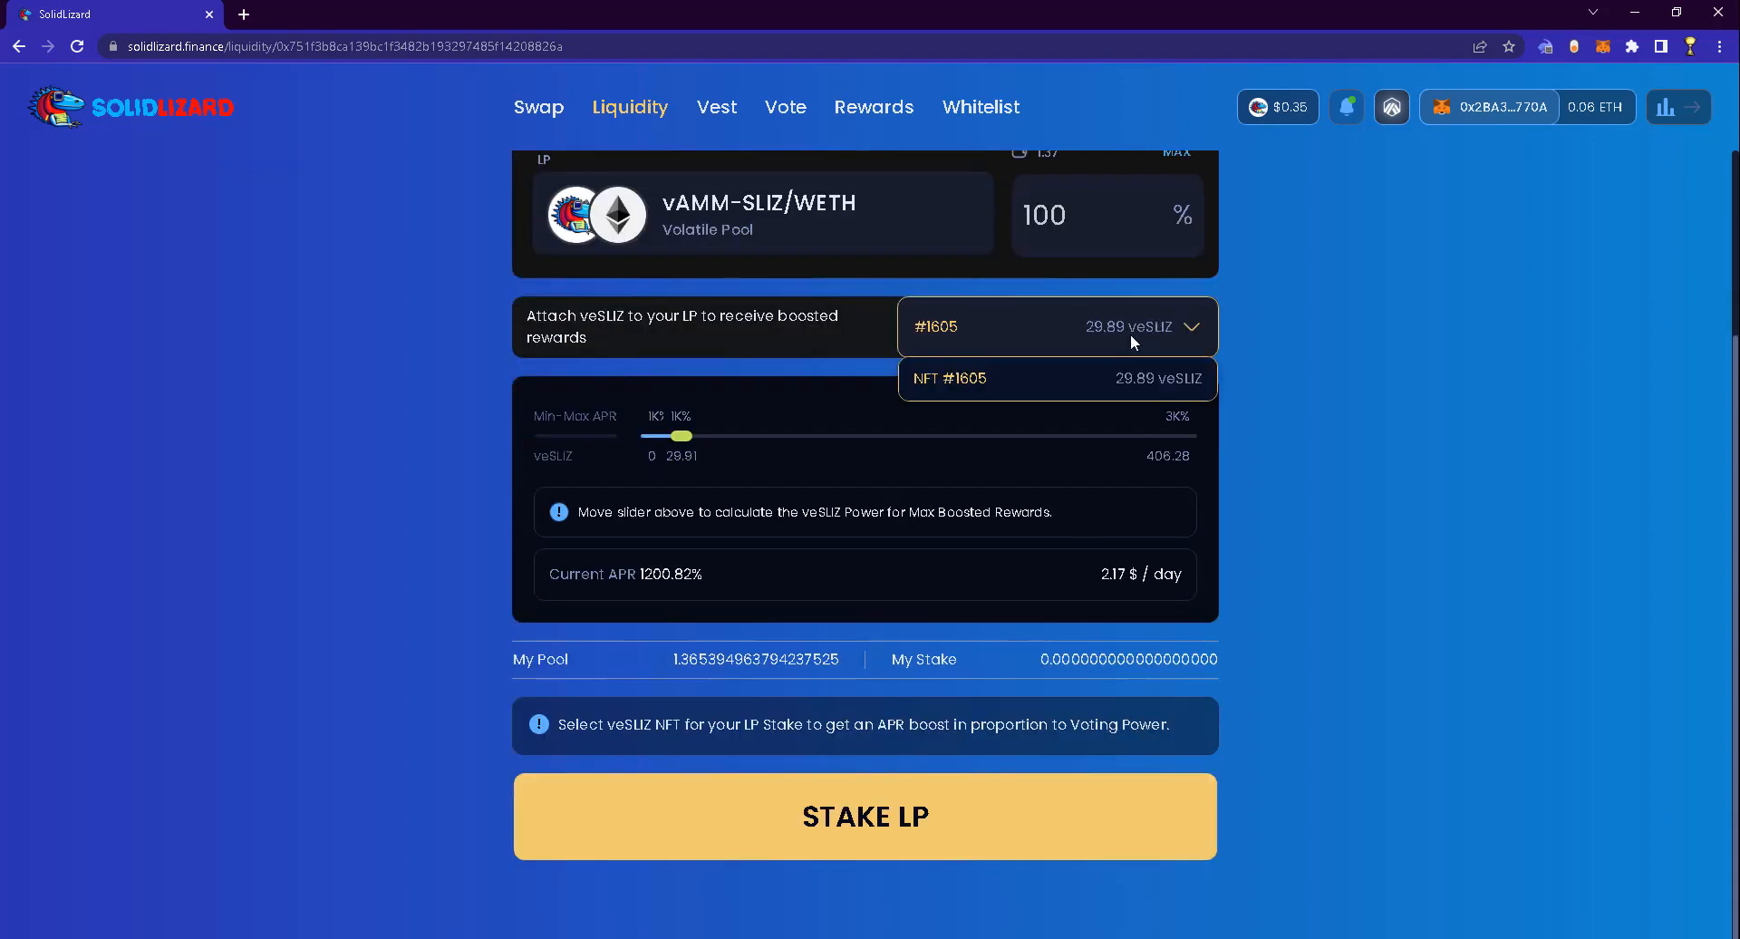
Attach veSLIZ NFT #1605 and preview boosted APRs from about 144.42 up to 406.28 veSLIZ
{"action": "left_click", "coordinate": [933, 377]}
{"action": "left_click_drag", "start_coordinate": [685, 439], "coordinate": [822, 455]}
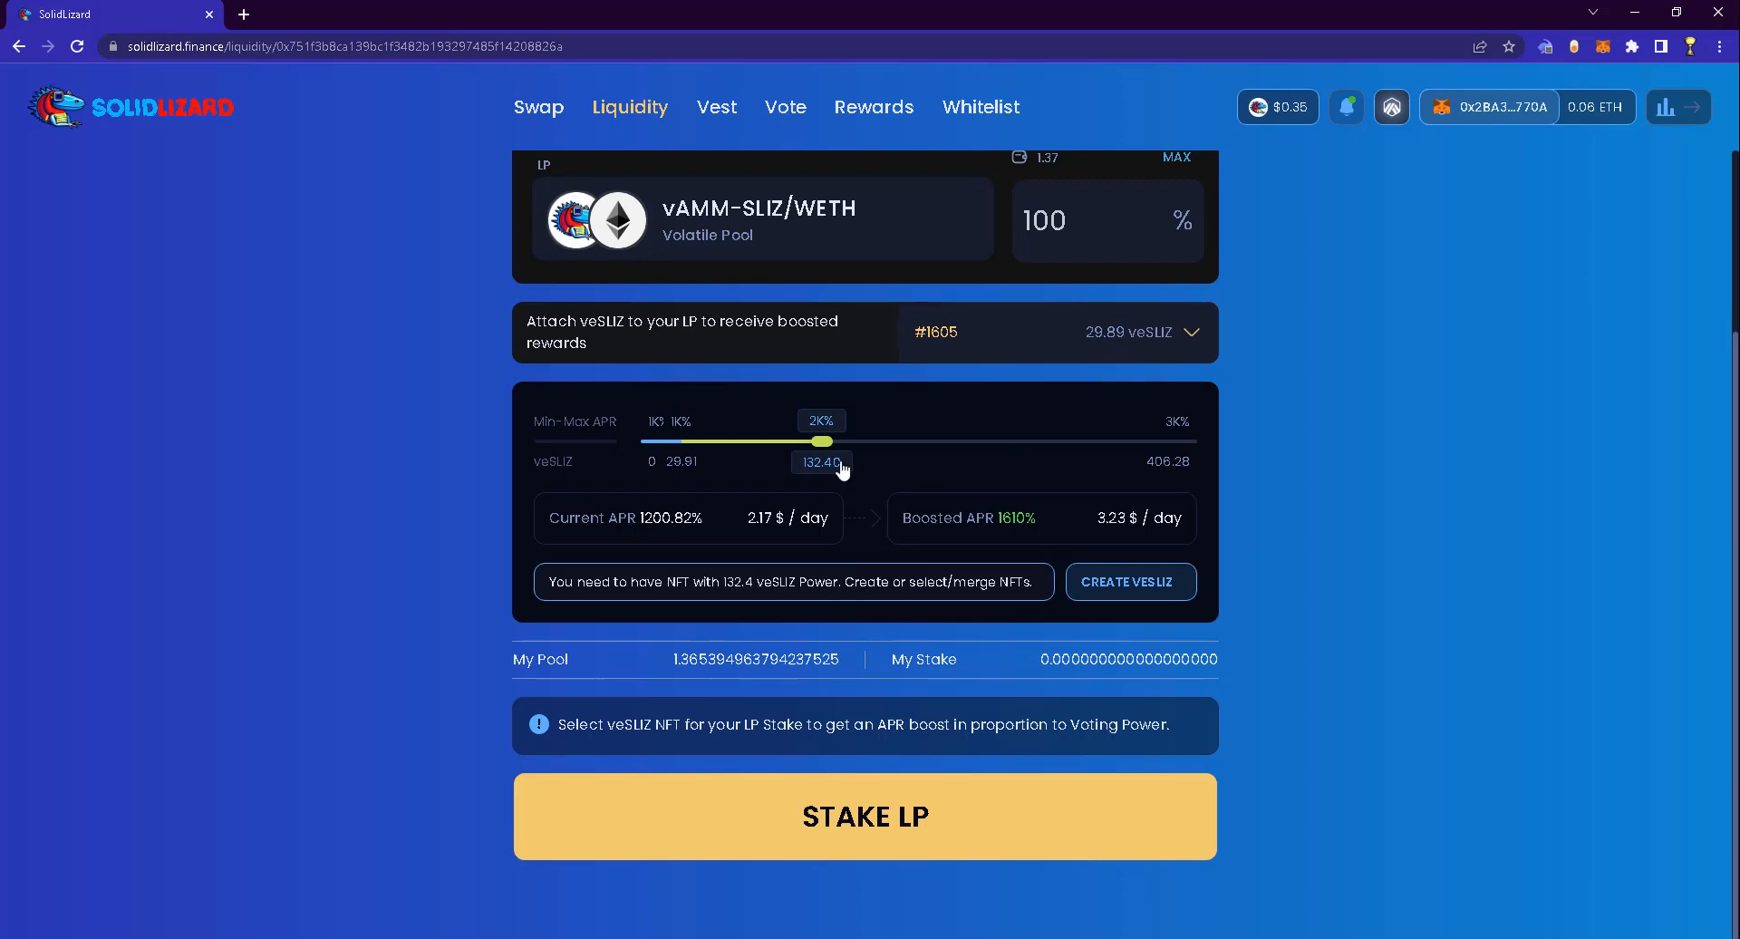
{"action": "left_click_drag", "start_coordinate": [827, 444], "coordinate": [1324, 466]}
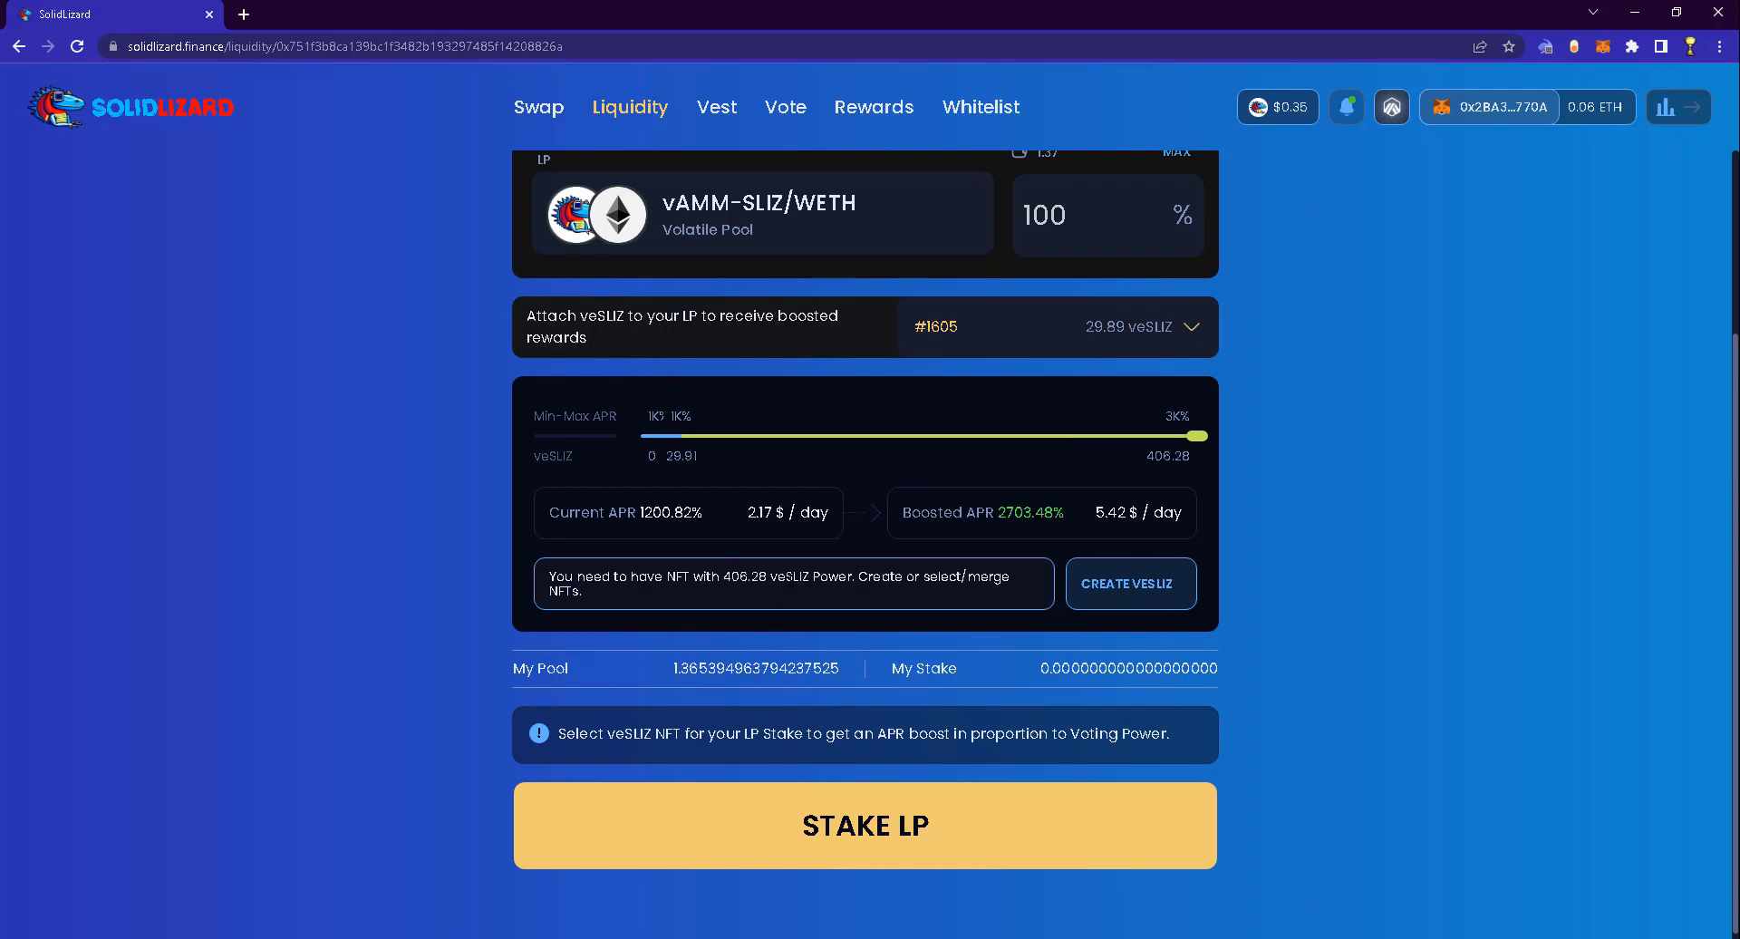
{"action": "left_click_drag", "start_coordinate": [1196, 453], "coordinate": [691, 455]}
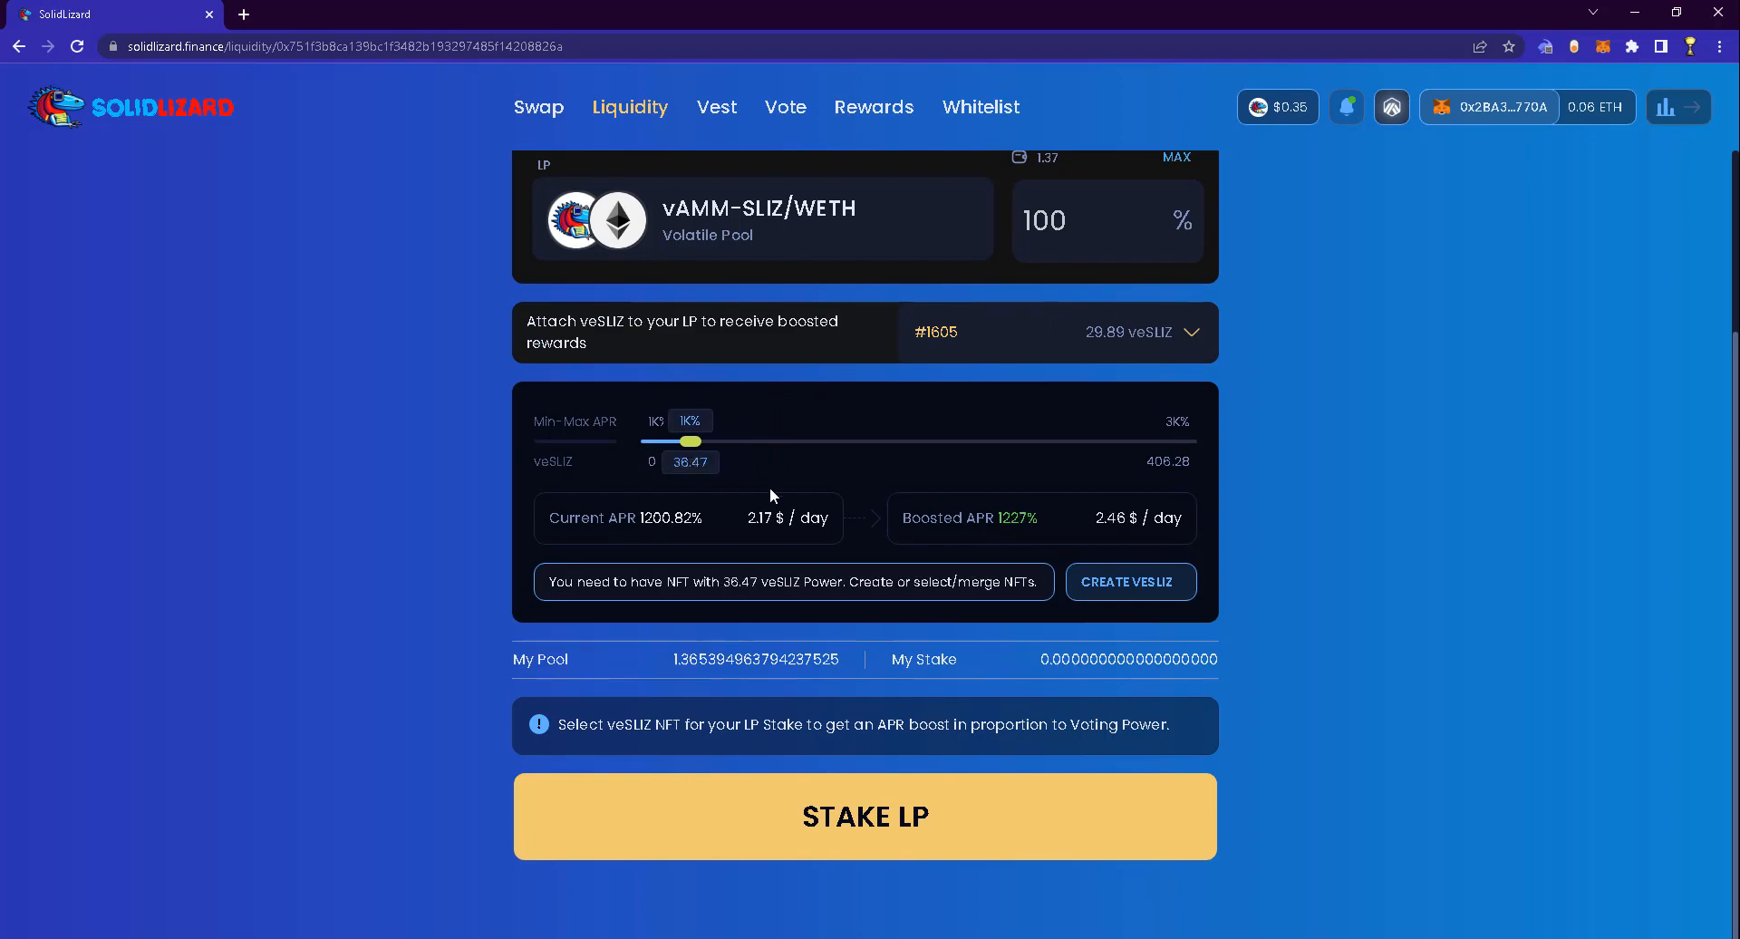
Return the boost to 29.91 veSLIZ and scroll down to the STAKE LP button
{"action": "scroll", "coordinate": [769, 489], "scroll_direction": "up", "scroll_amount": 2}
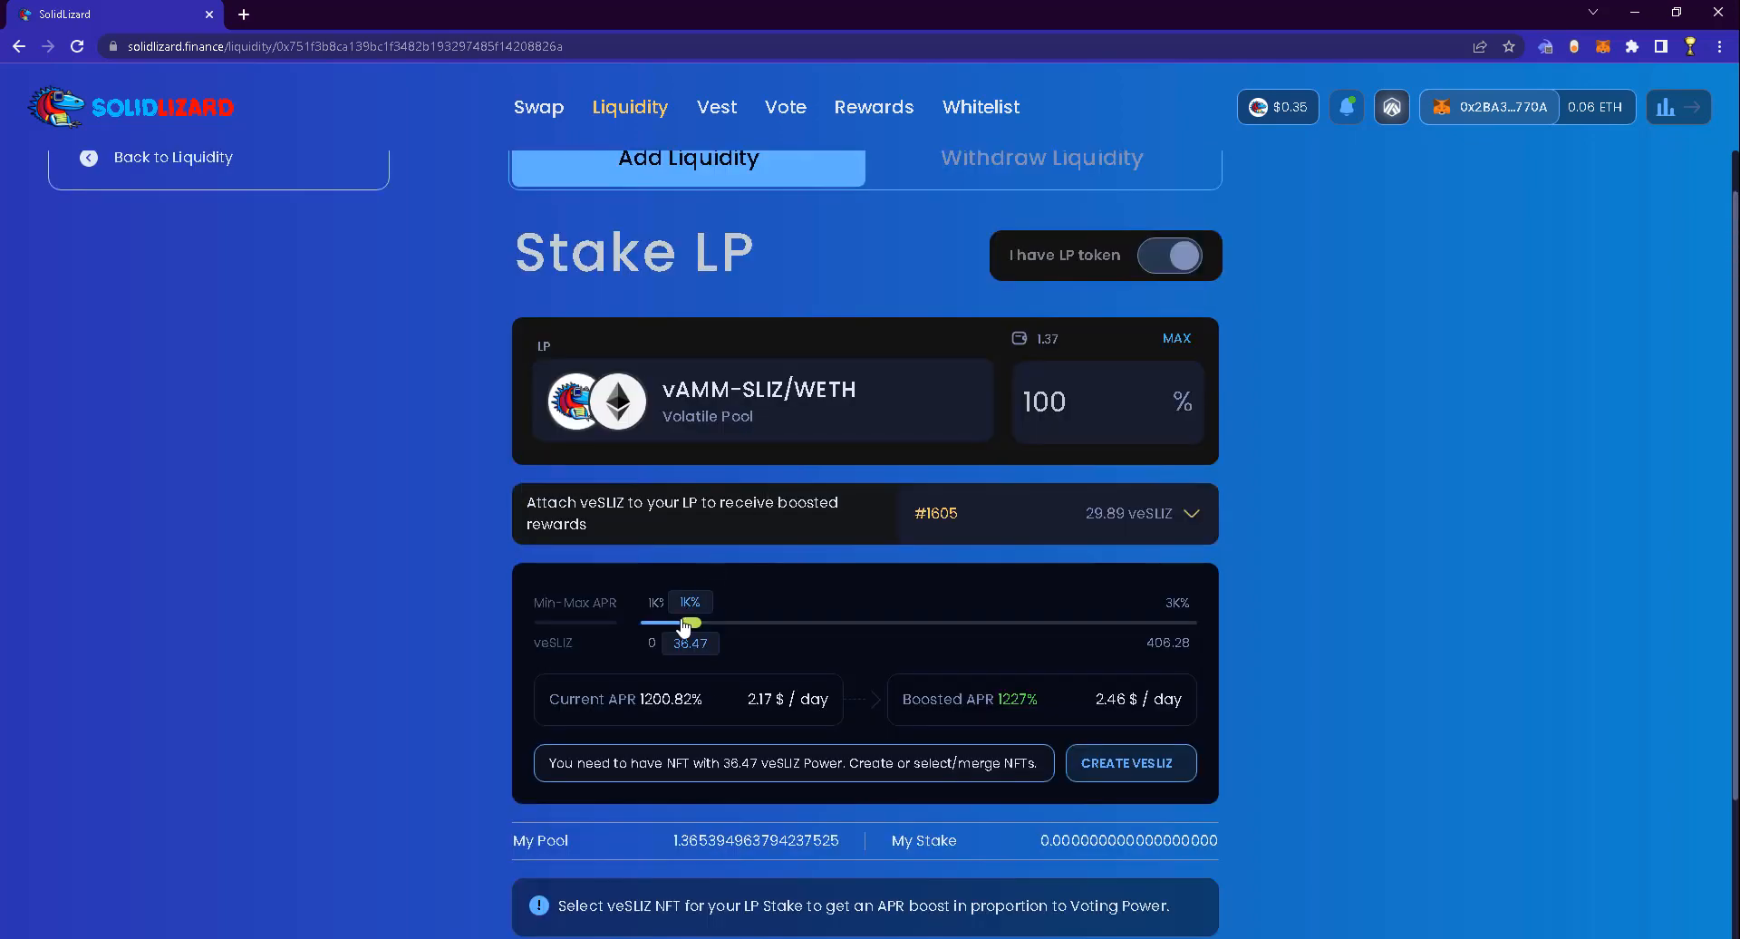
{"action": "left_click_drag", "start_coordinate": [690, 622], "coordinate": [679, 630]}
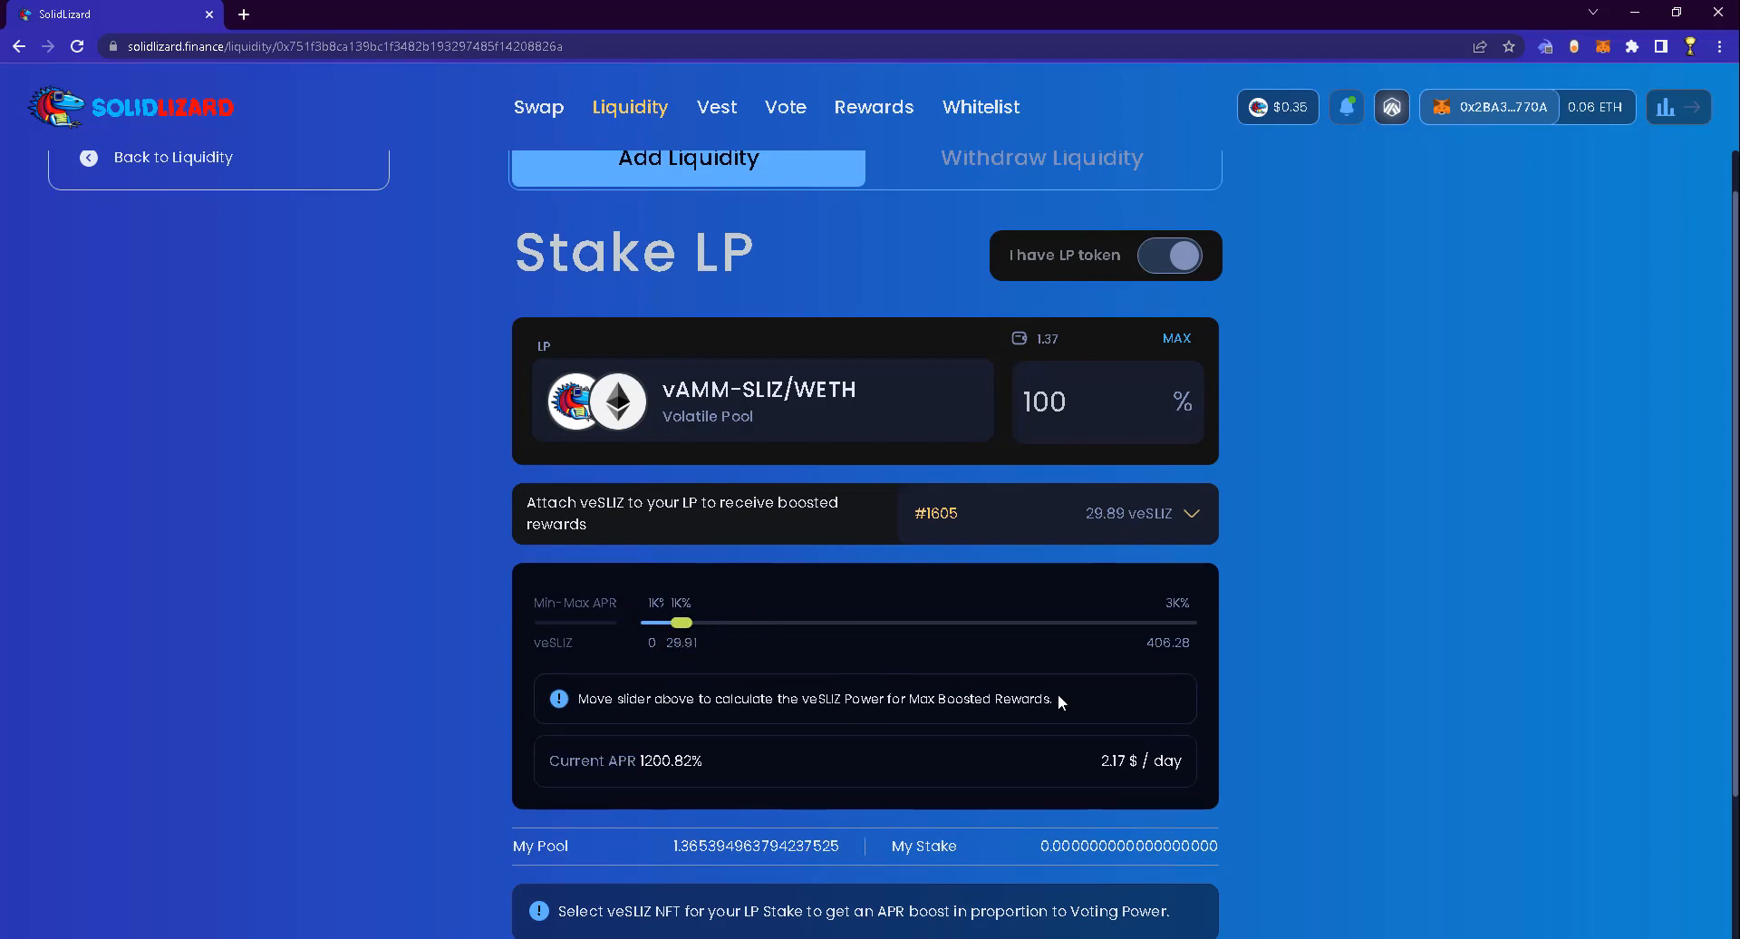
{"action": "scroll", "coordinate": [1232, 778], "scroll_direction": "down", "scroll_amount": 2}
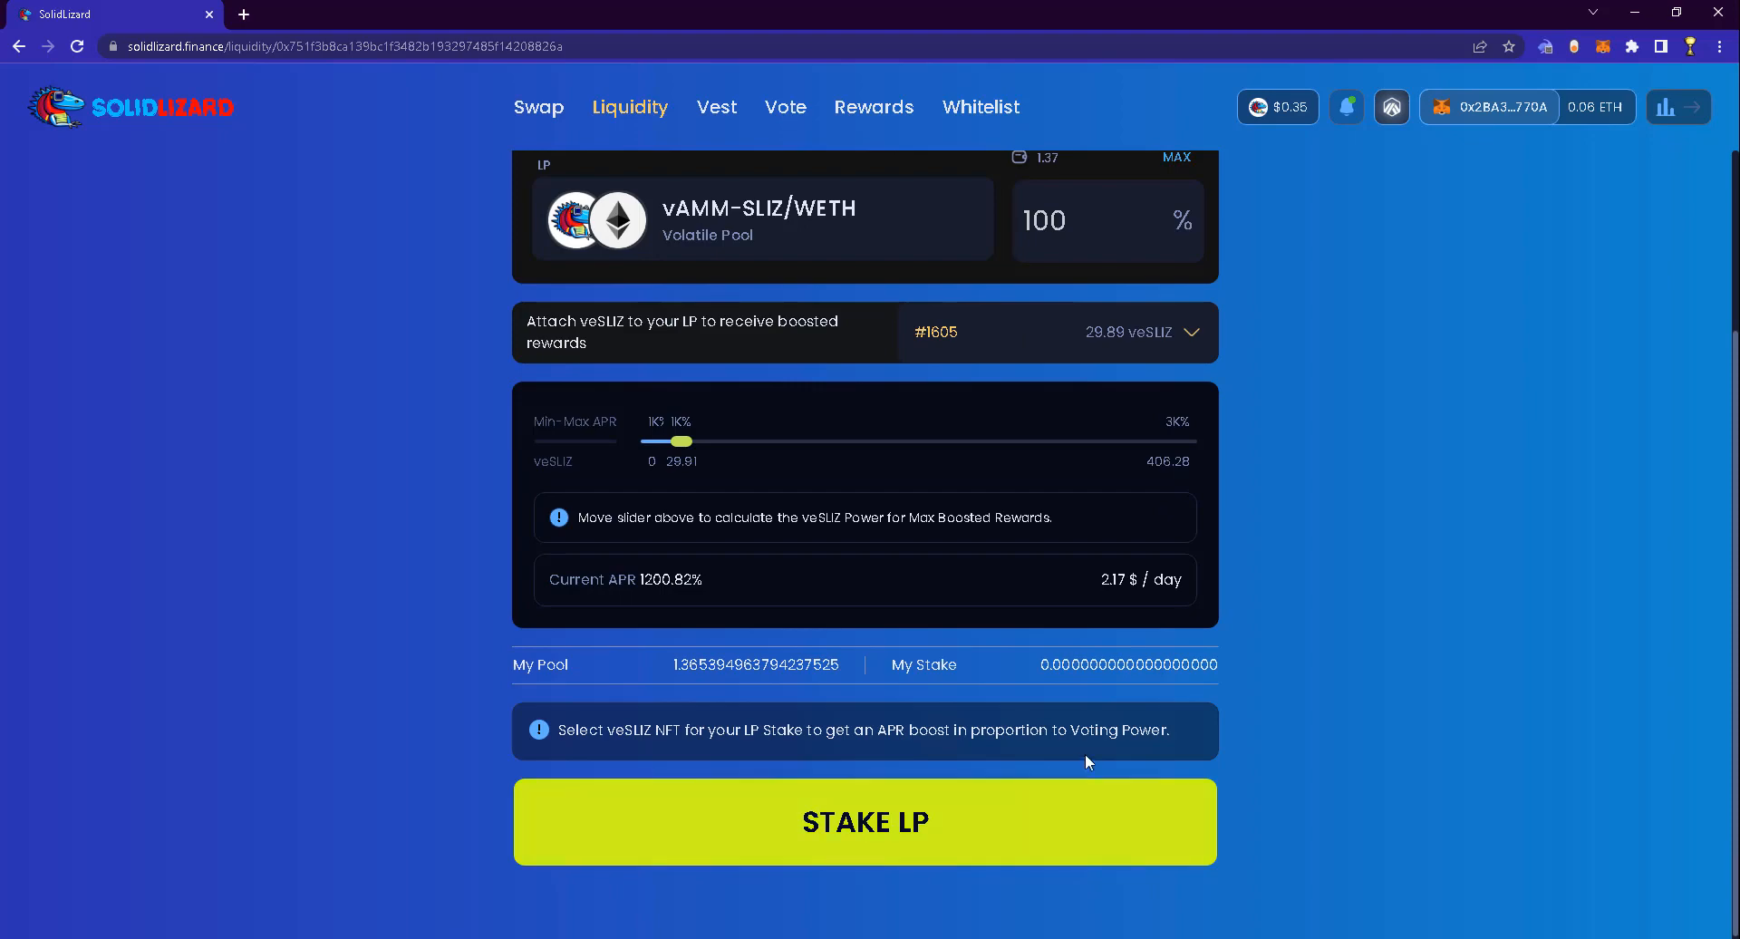
{"action": "scroll", "coordinate": [1087, 761], "scroll_direction": "up", "scroll_amount": 1}
{"action": "scroll", "coordinate": [1009, 257], "scroll_direction": "down", "scroll_amount": 1}
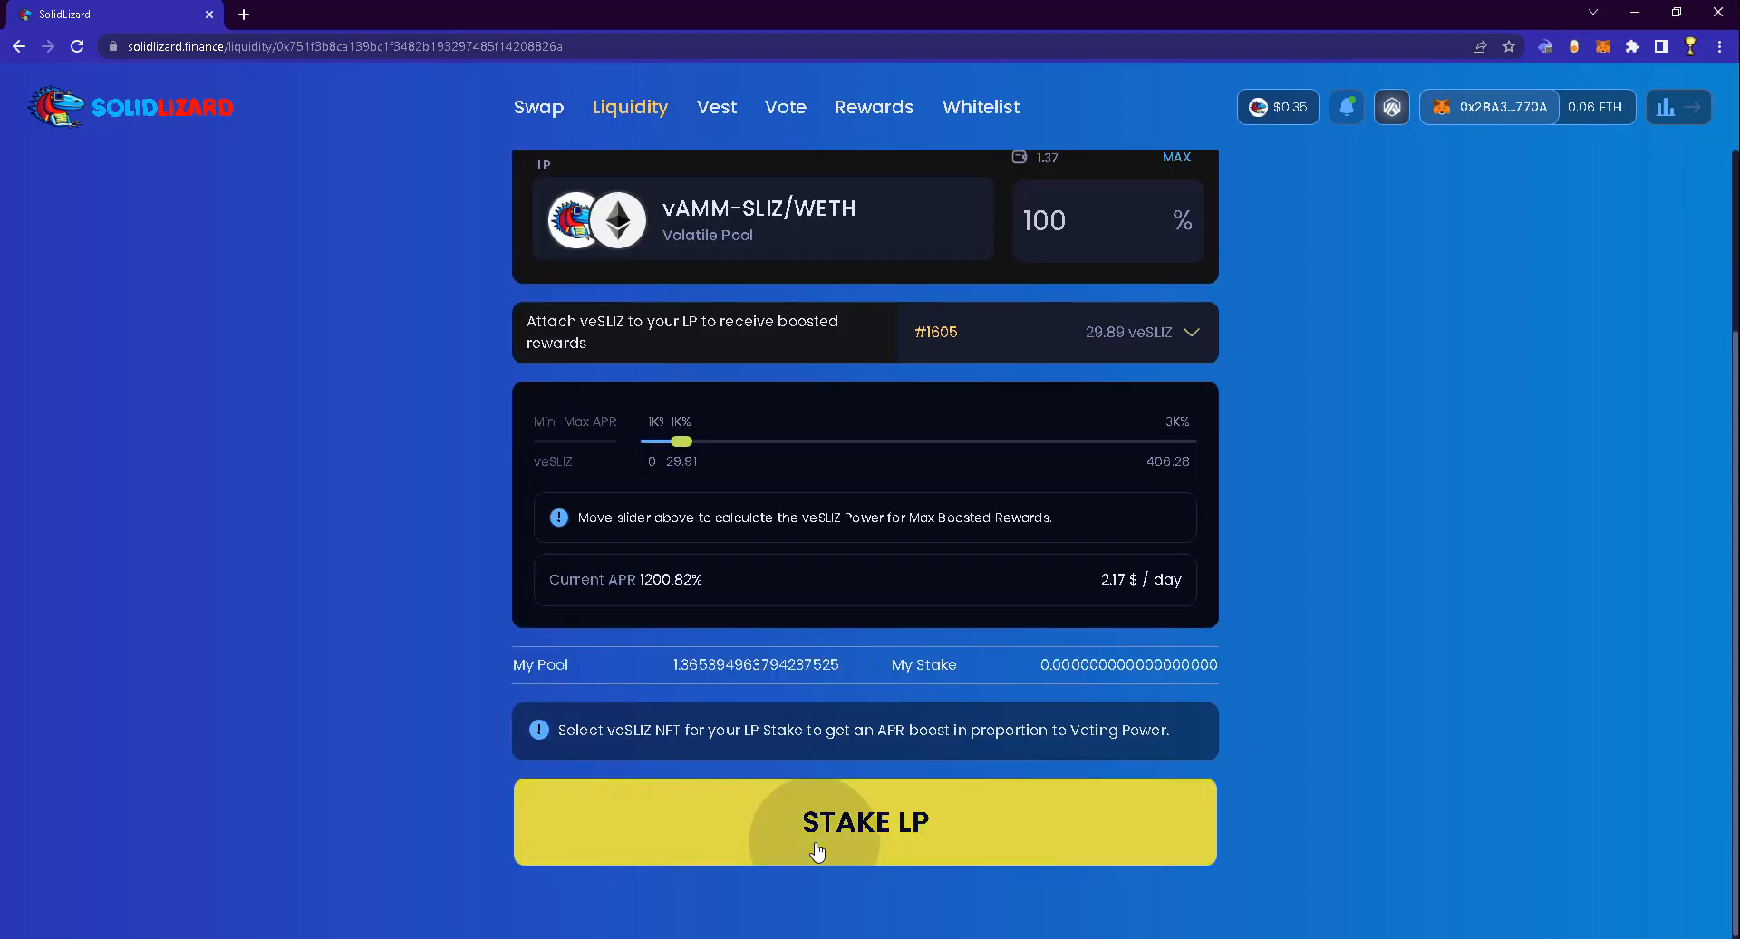
Stake the SLIZ/WETH LP tokens in the gauge and sign the staking transaction in Rabby
{"action": "left_click", "coordinate": [816, 856]}
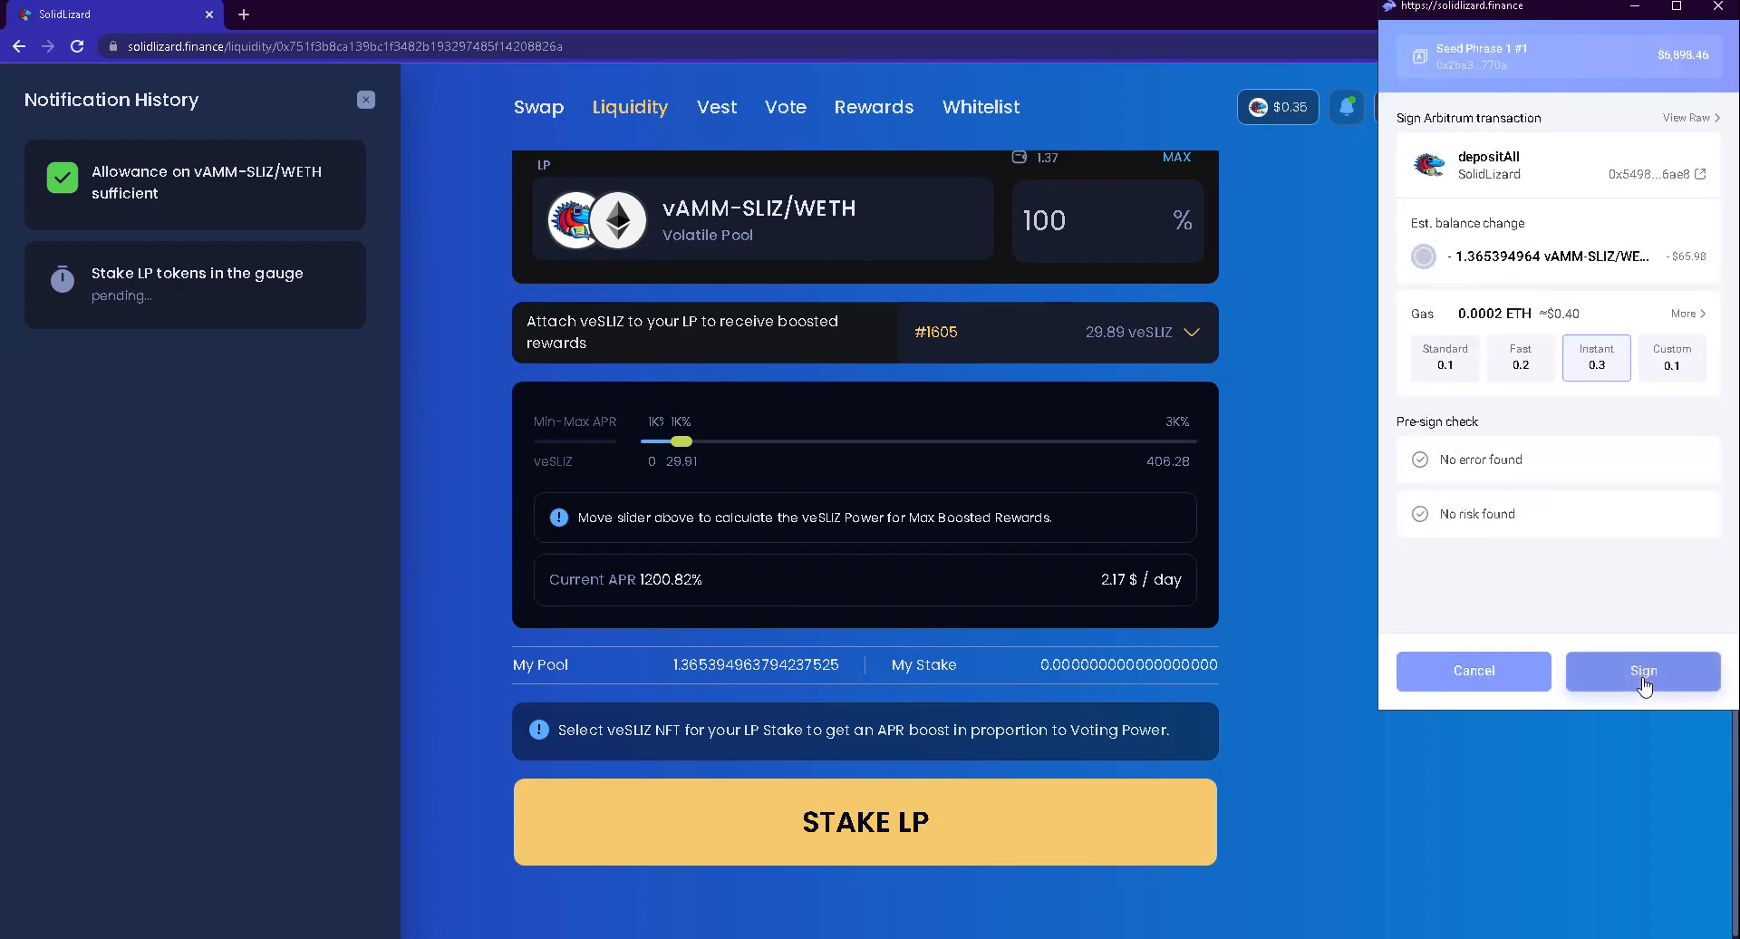
{"action": "left_click", "coordinate": [1644, 681]}
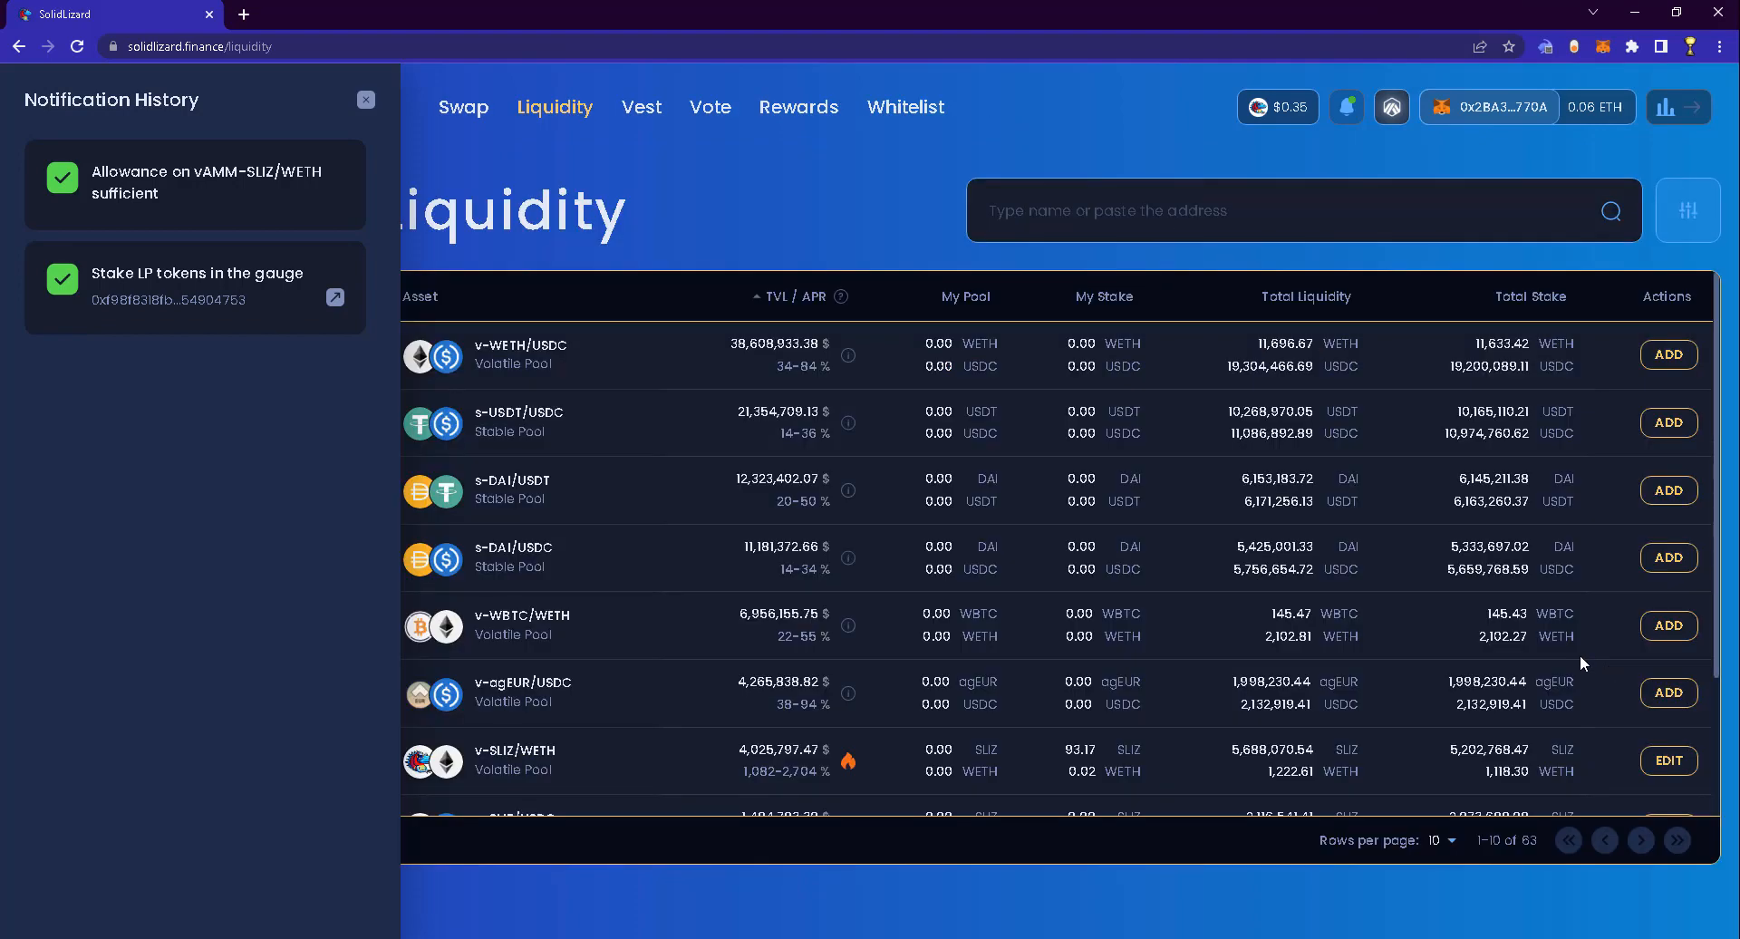
{"action": "left_click", "coordinate": [366, 102]}
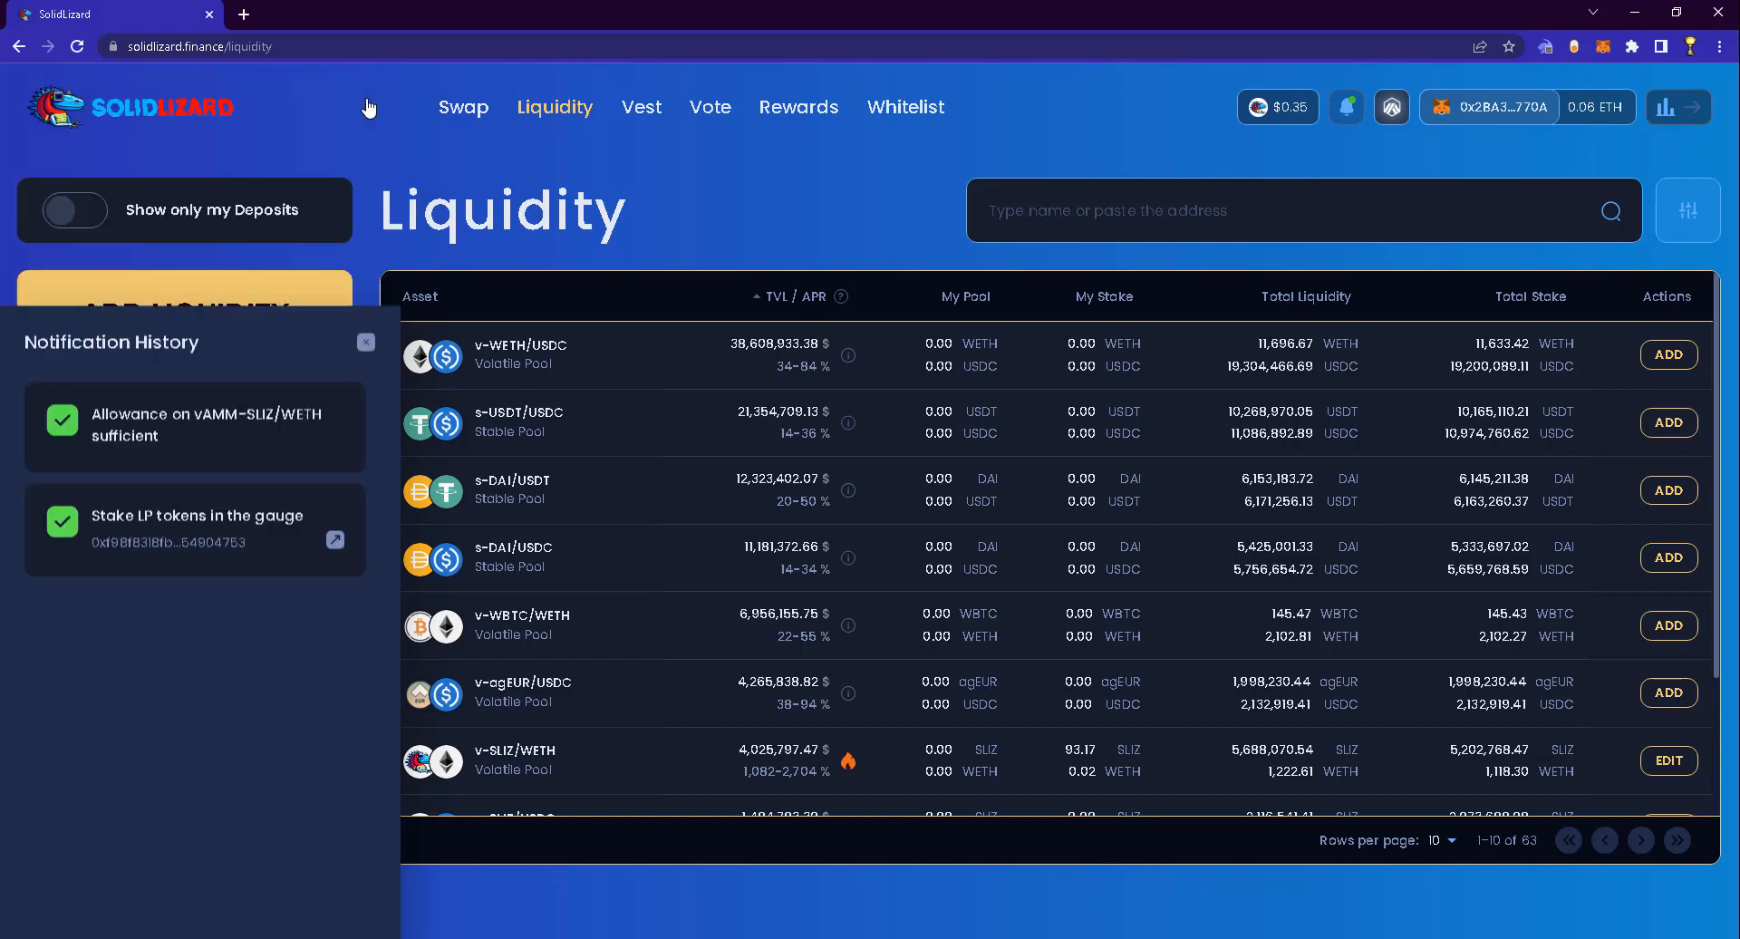
On the Vote page, check the 0.00 % vote total and the veSLIZ NFT used for voting
{"action": "left_click", "coordinate": [717, 115]}
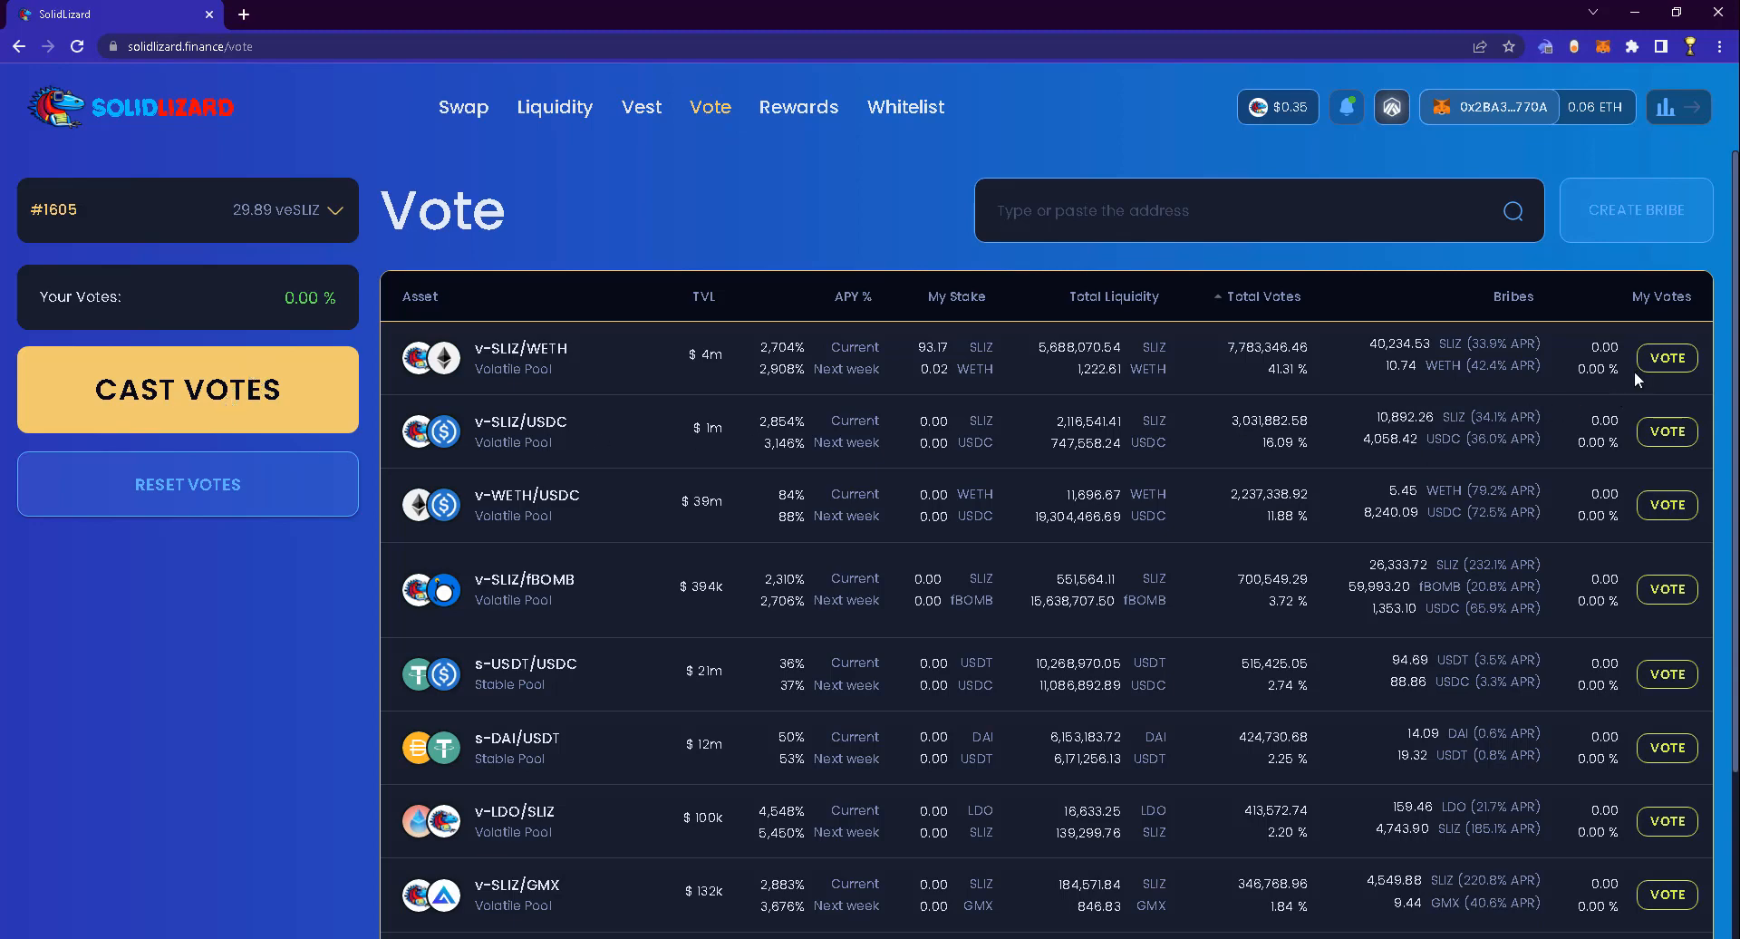
{"action": "left_click_drag", "start_coordinate": [284, 297], "coordinate": [339, 299]}
{"action": "left_click", "coordinate": [299, 205]}
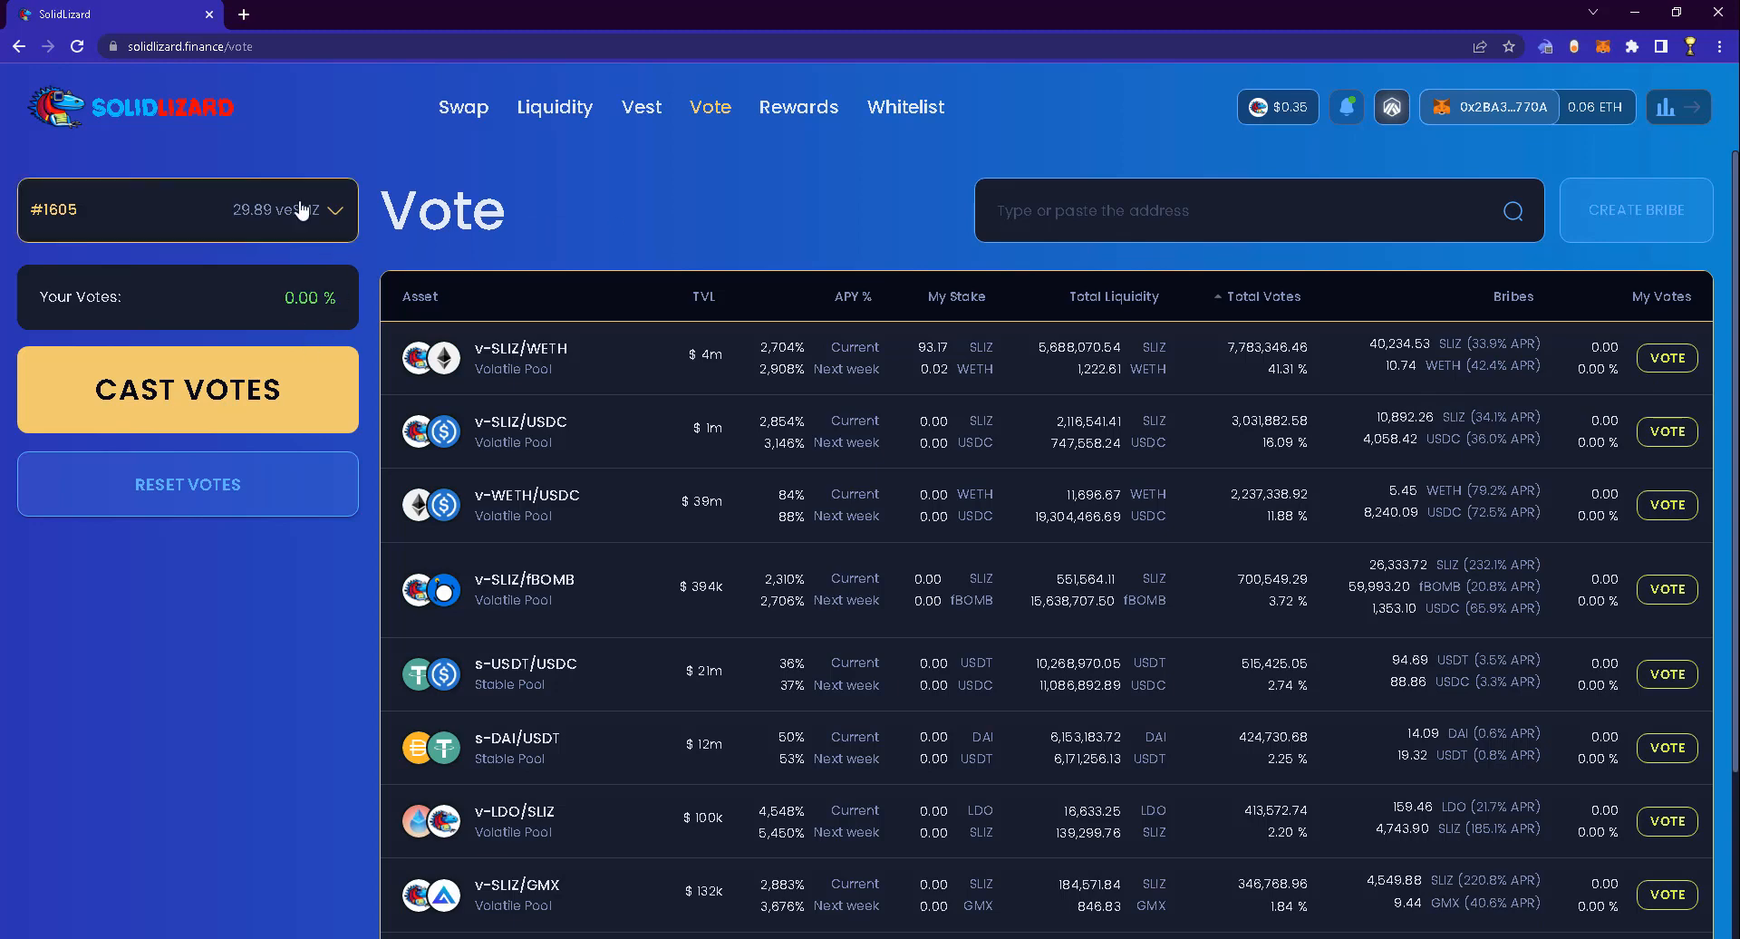
{"action": "left_click", "coordinate": [299, 203]}
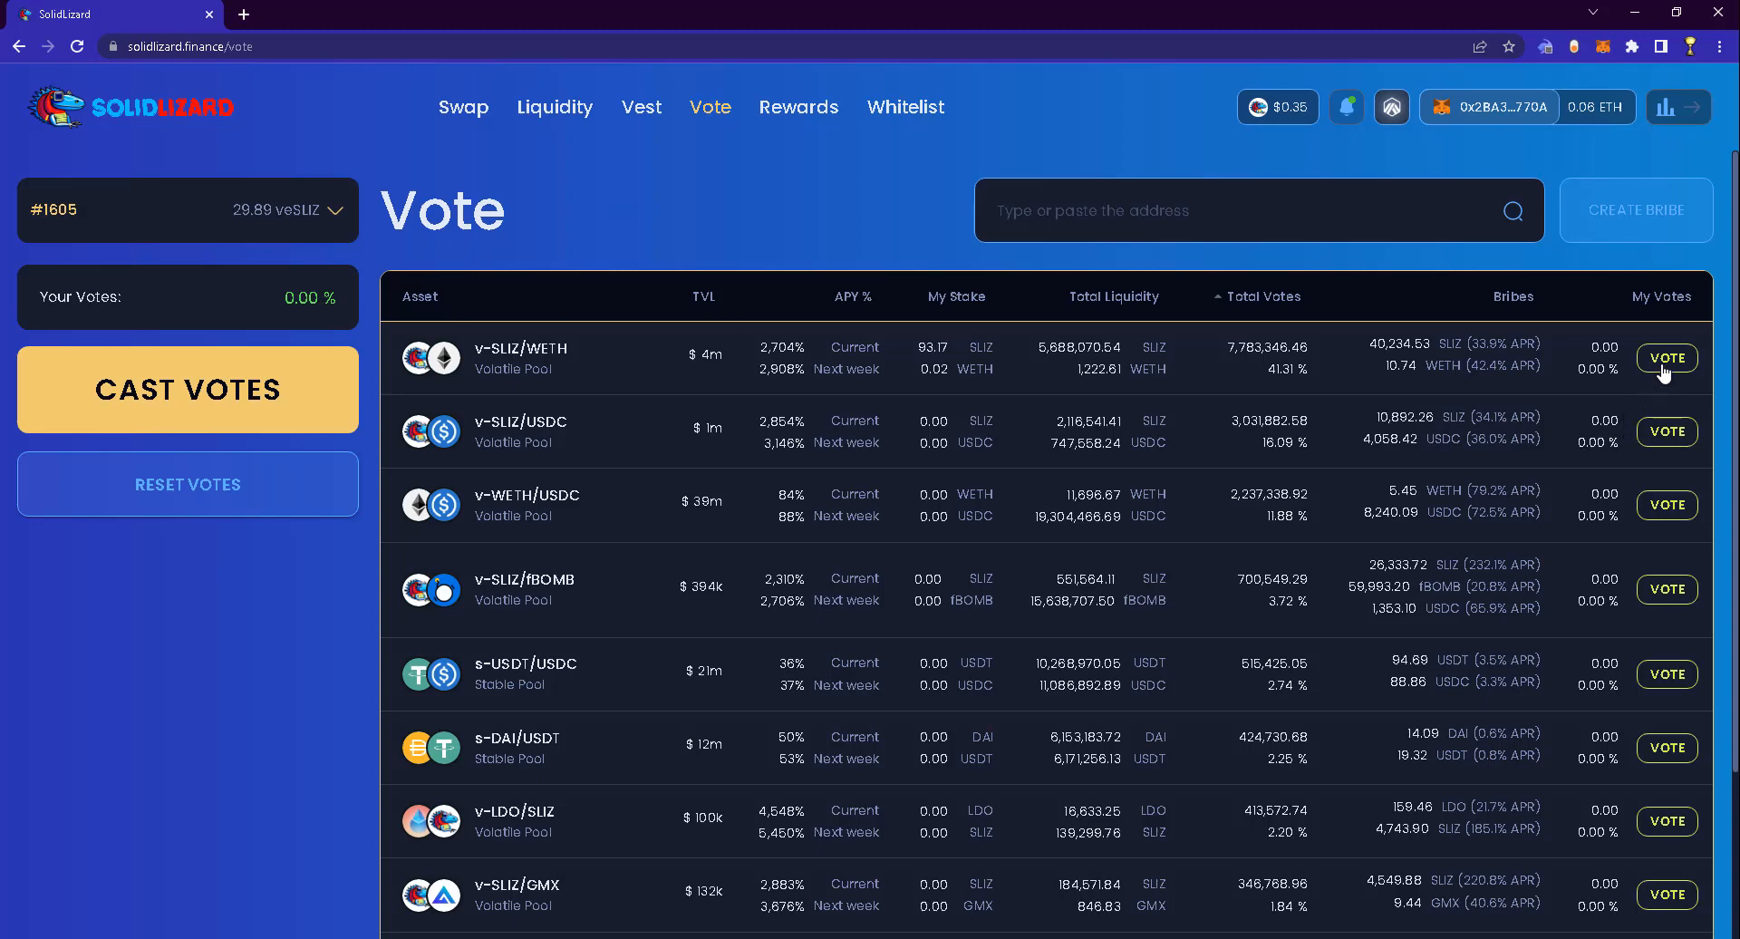
{"action": "scroll", "coordinate": [1664, 363], "scroll_direction": "down", "scroll_amount": 3}
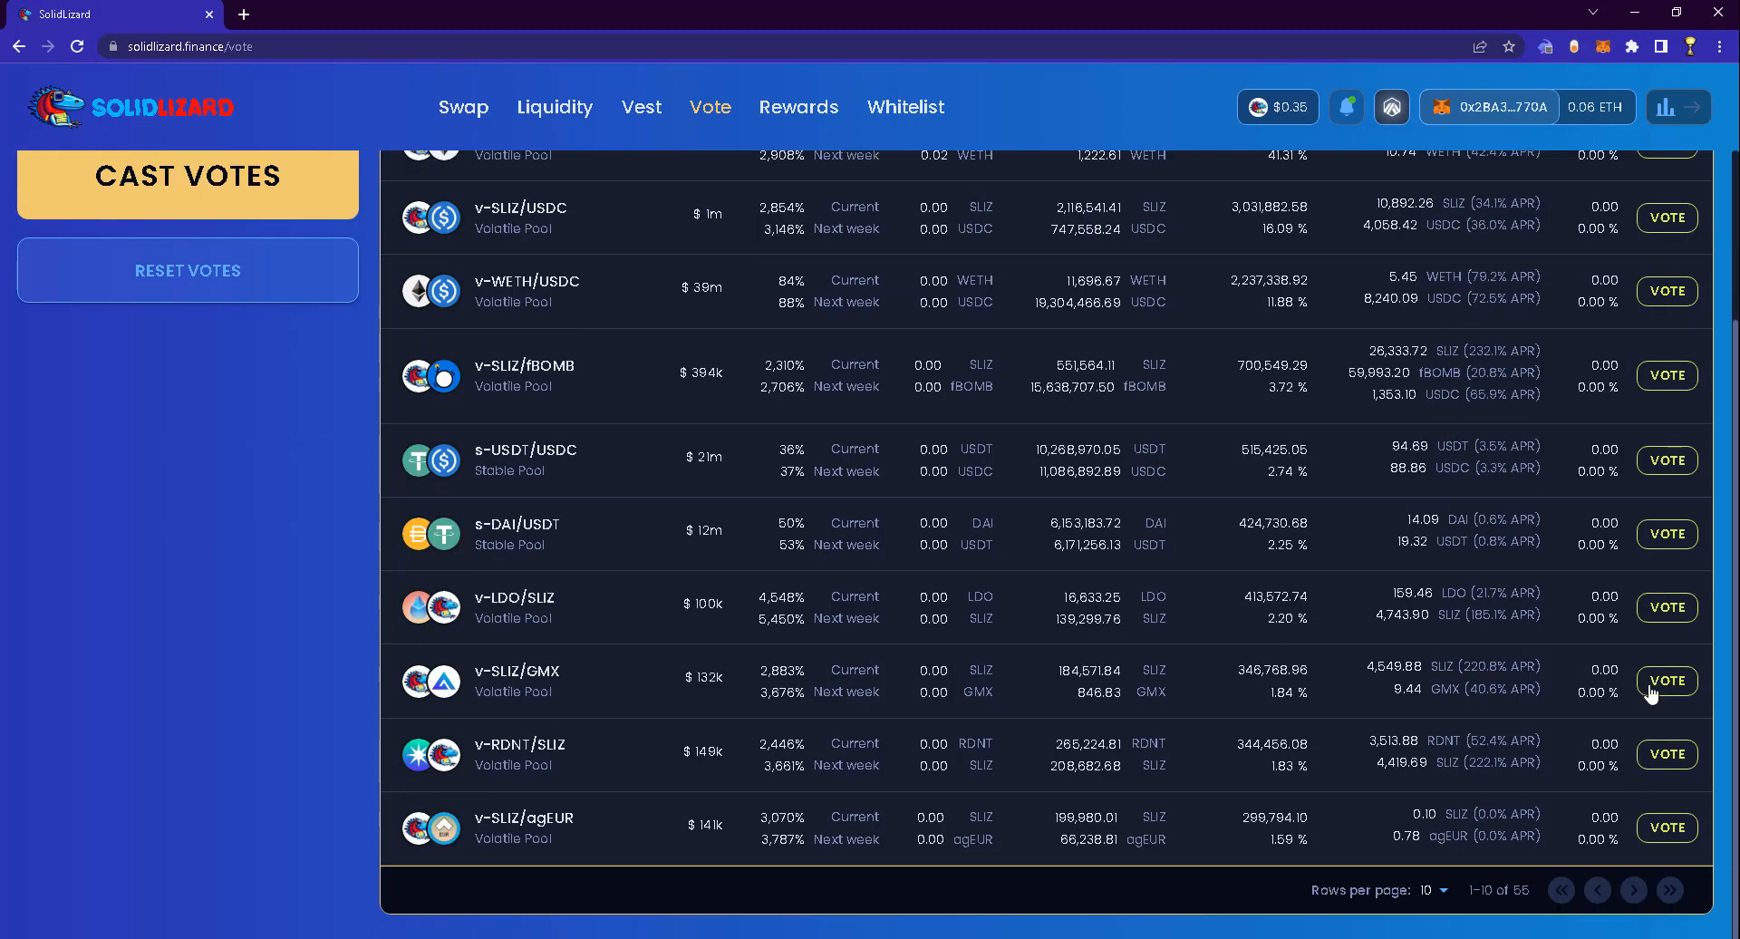
{"action": "scroll", "coordinate": [1644, 405], "scroll_direction": "up", "scroll_amount": 3}
Allocate 100% of lock #1605's votes to v-SLIZ/WETH and cast the votes
{"action": "left_click", "coordinate": [1662, 361]}
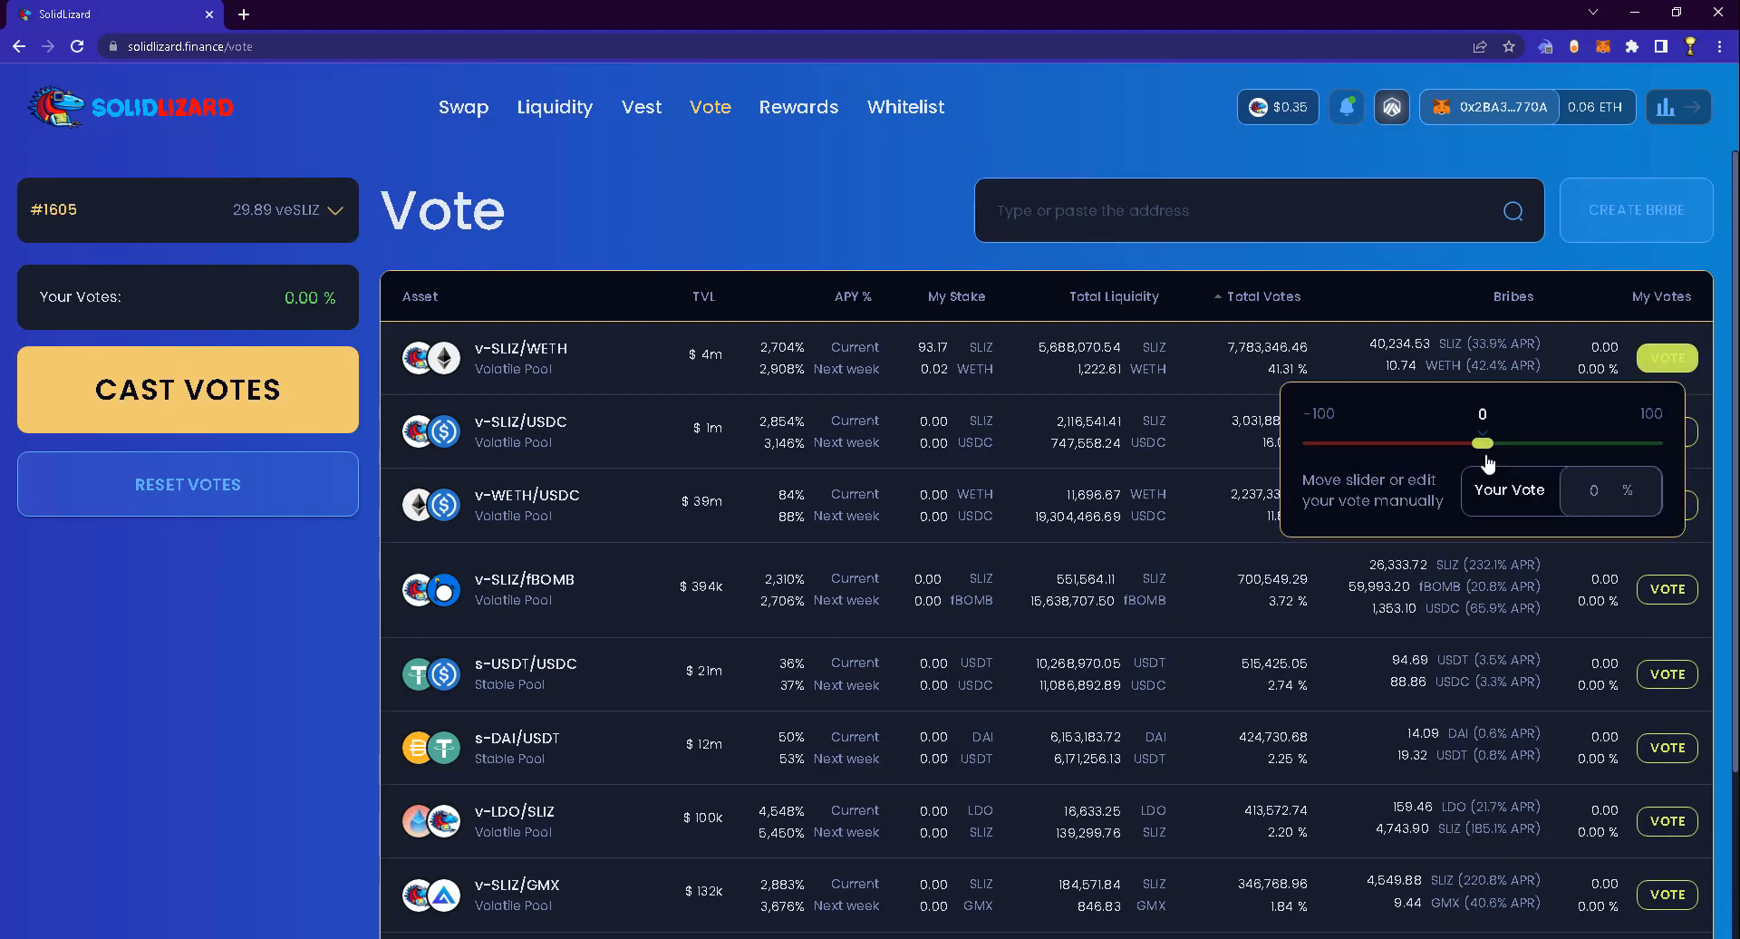
{"action": "left_click_drag", "start_coordinate": [1484, 444], "coordinate": [1673, 453]}
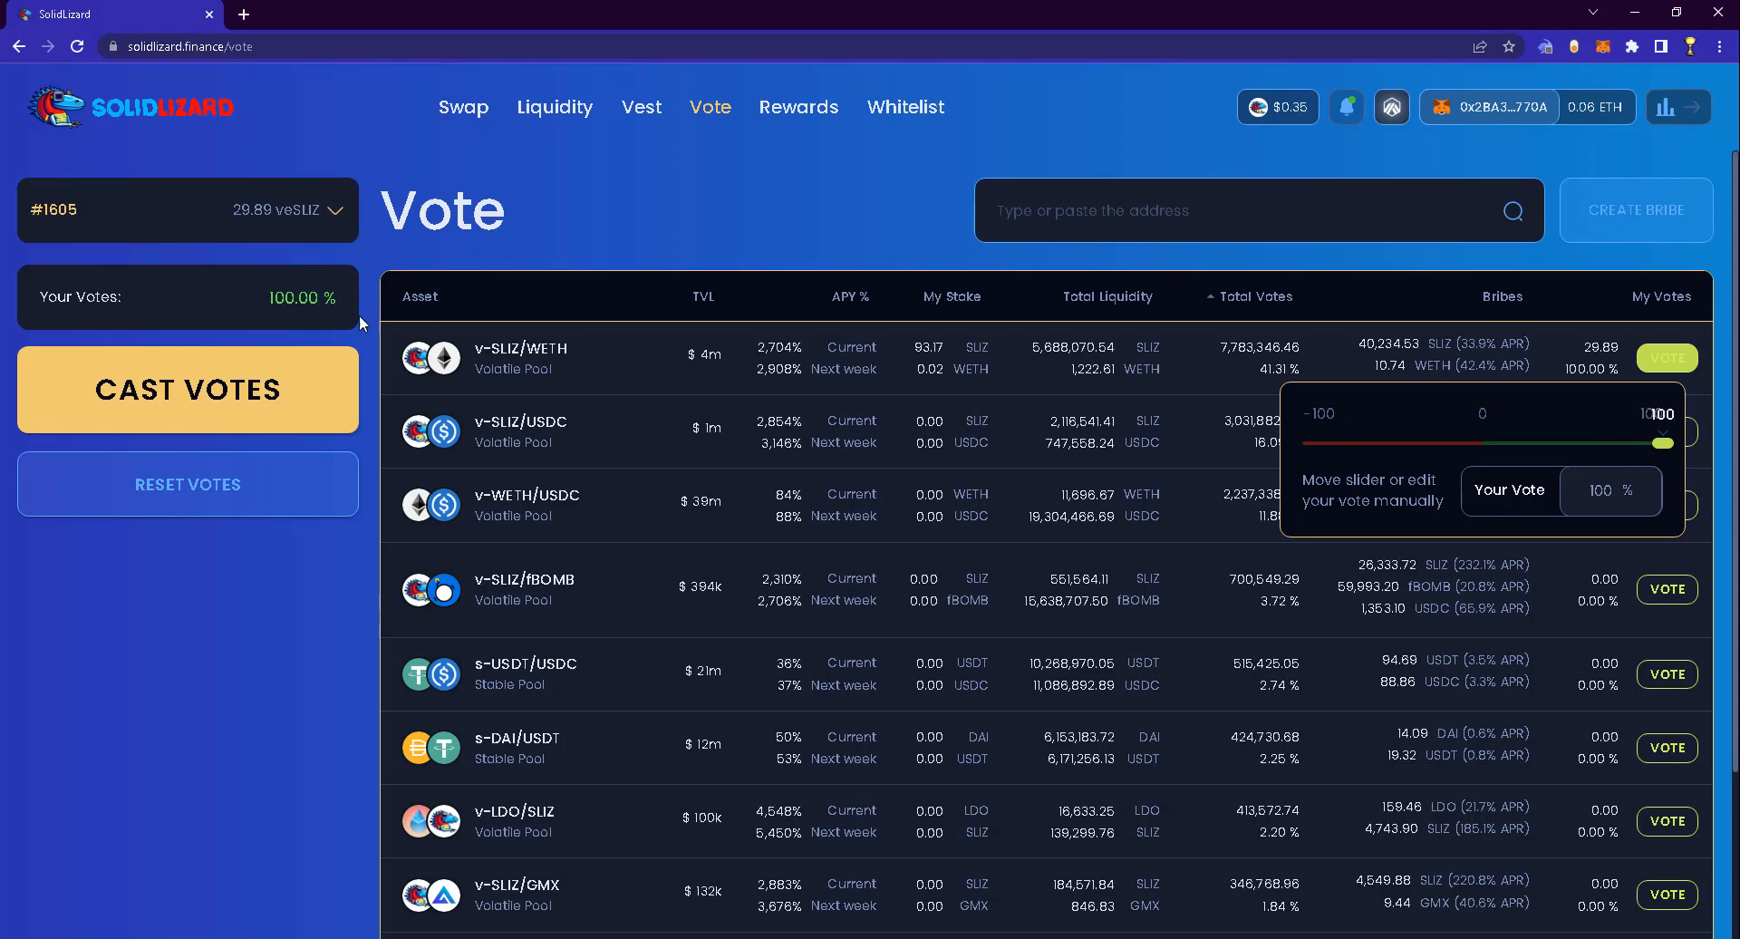
{"action": "left_click", "coordinate": [231, 390]}
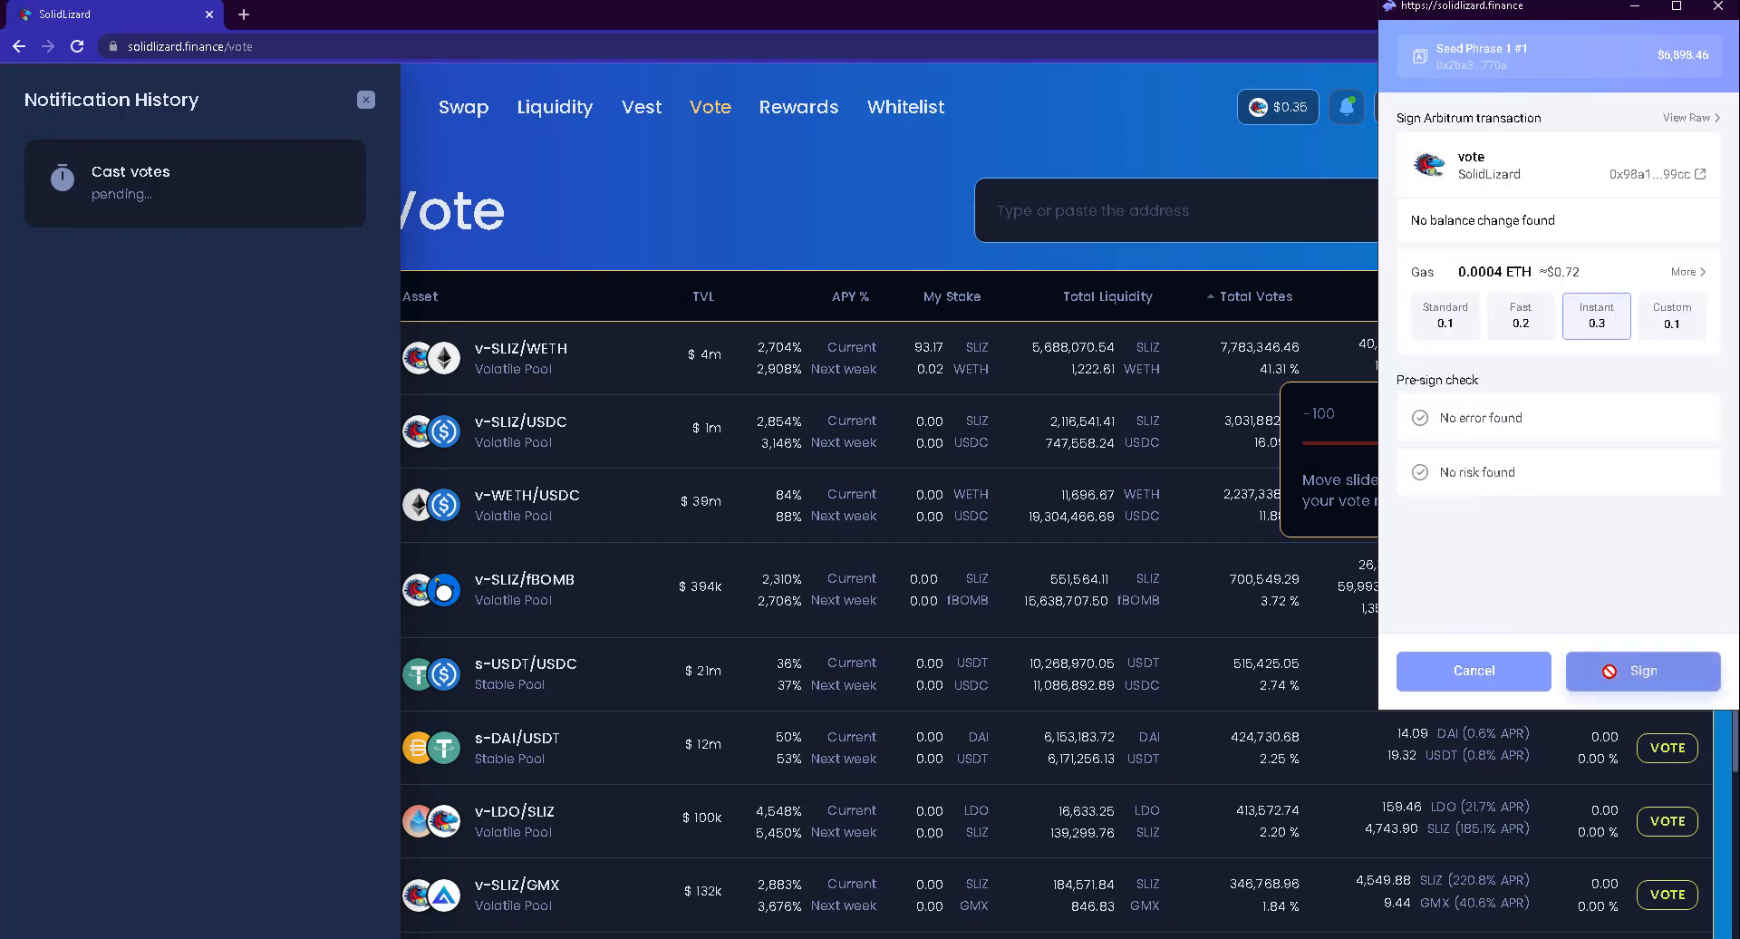
Sign the vote transaction in Rabby and dismiss the confirmation notification
{"action": "left_click", "coordinate": [1611, 682]}
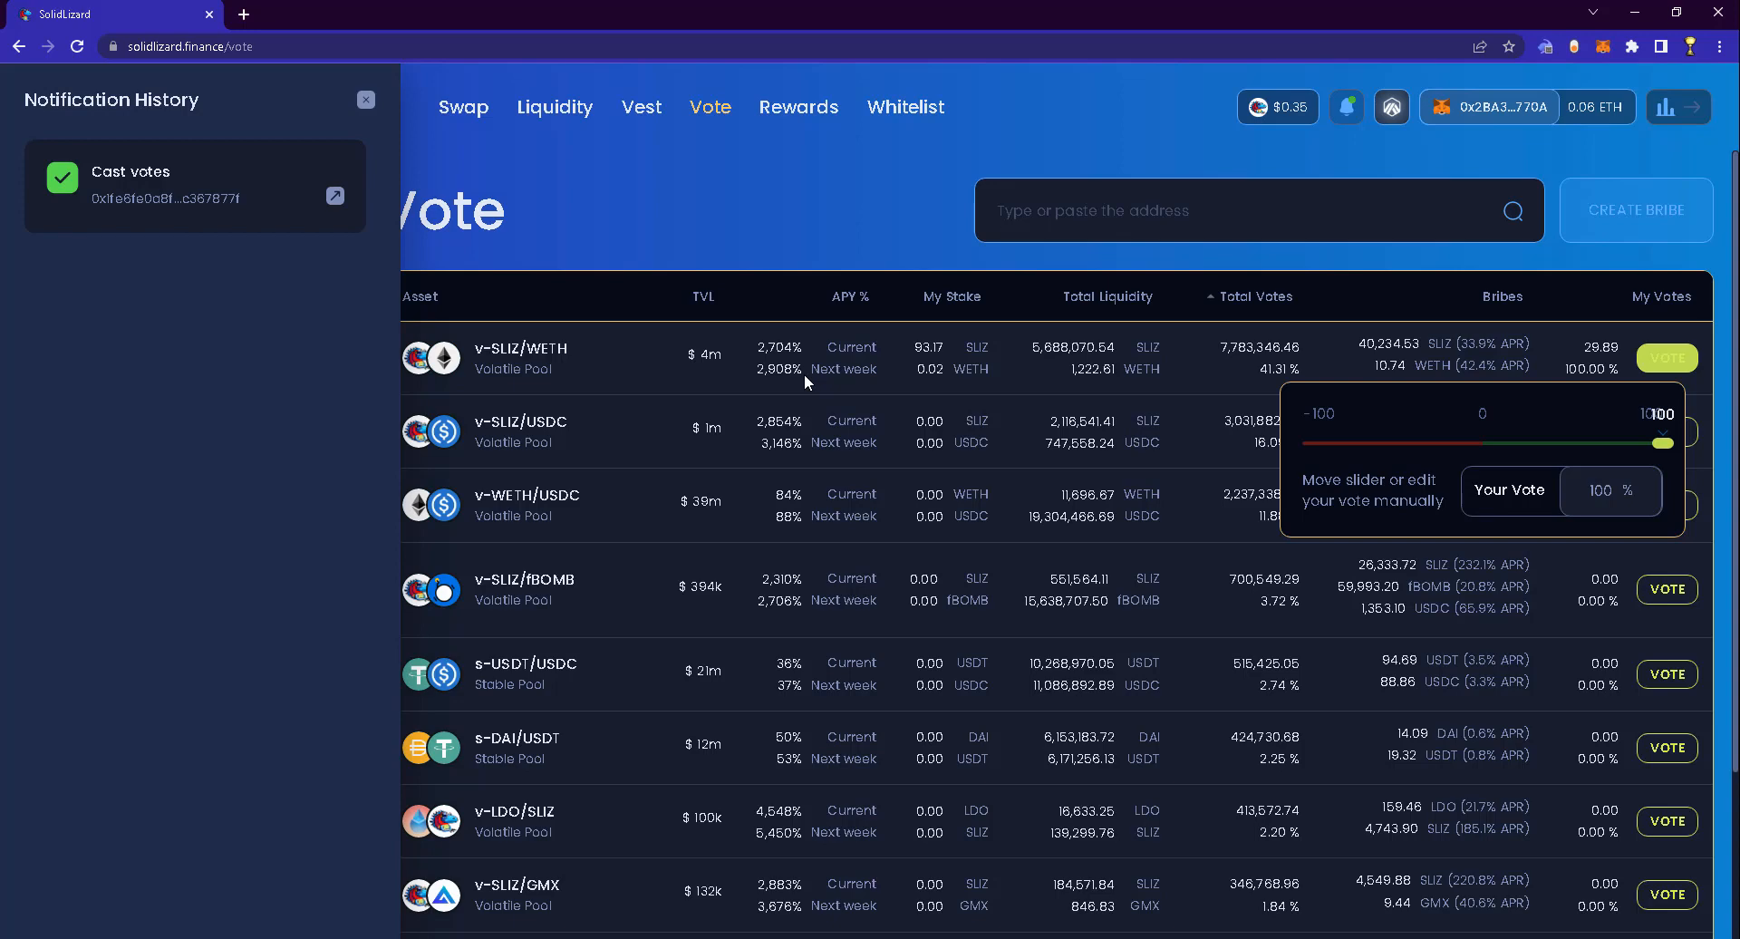
{"action": "left_click", "coordinate": [725, 237]}
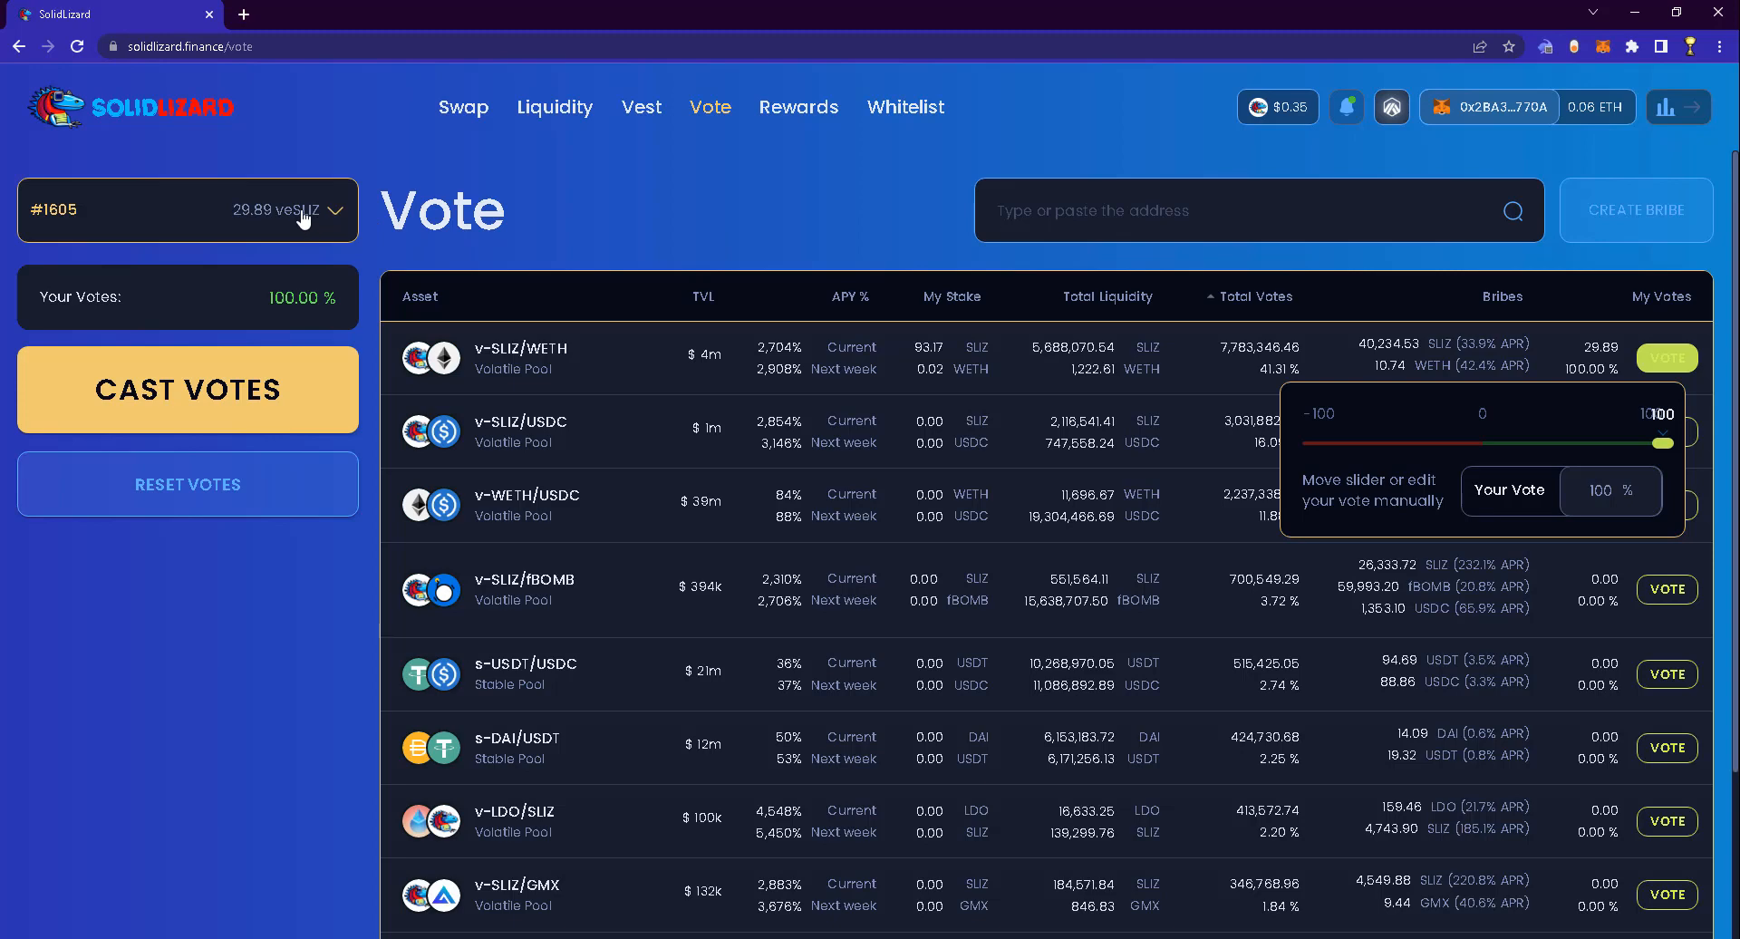
Go from the Vest page of locked veSLIZ NFTs to the token Whitelist page
{"action": "left_click", "coordinate": [634, 116]}
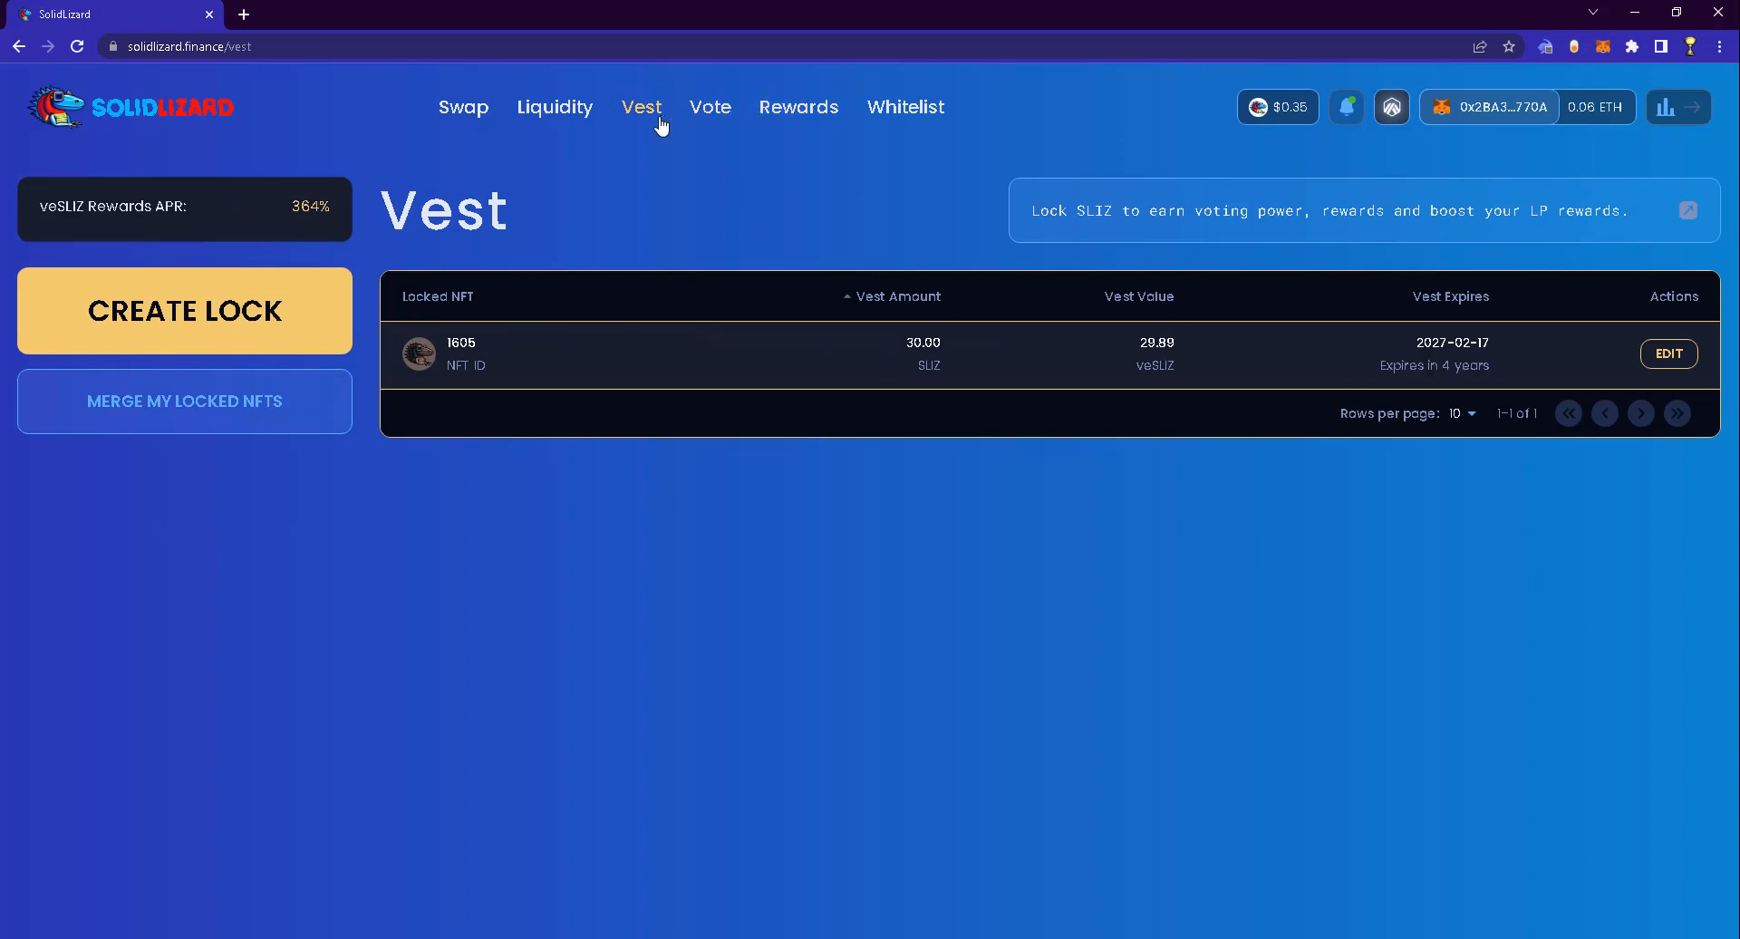
{"action": "left_click", "coordinate": [878, 116]}
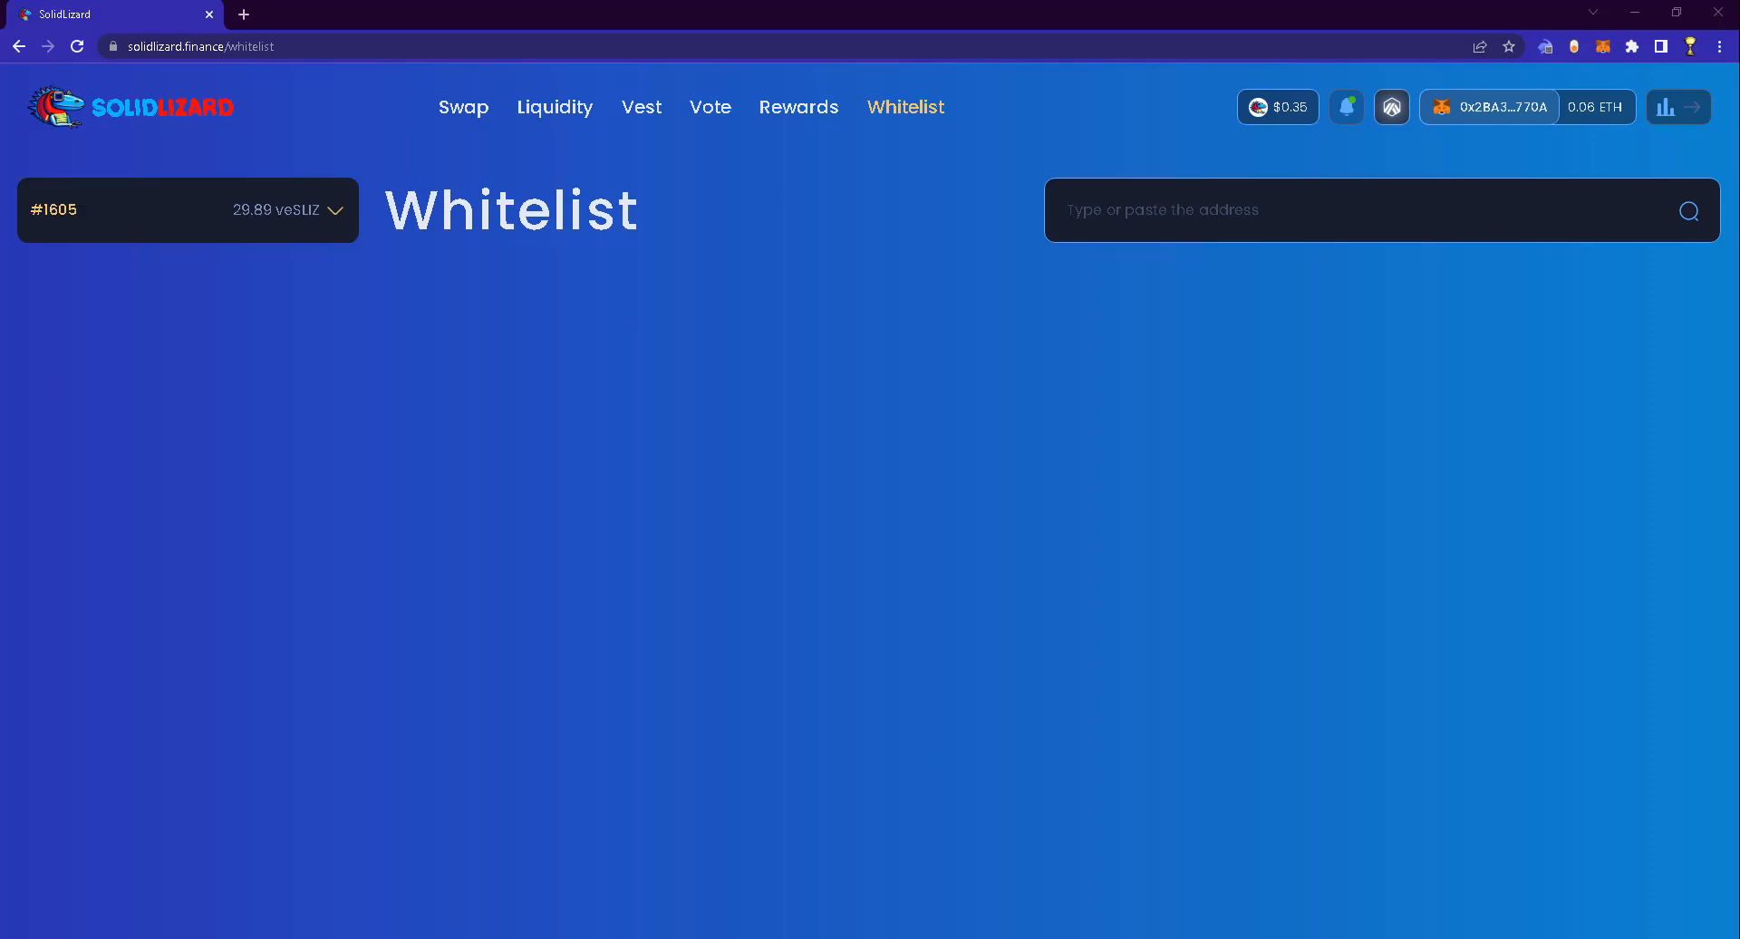
{"action": "left_click", "coordinate": [1178, 209]}
{"action": "type", "text": "0xA0dF47432d9d88bcc040E9ee66dDC7E17A882715"}
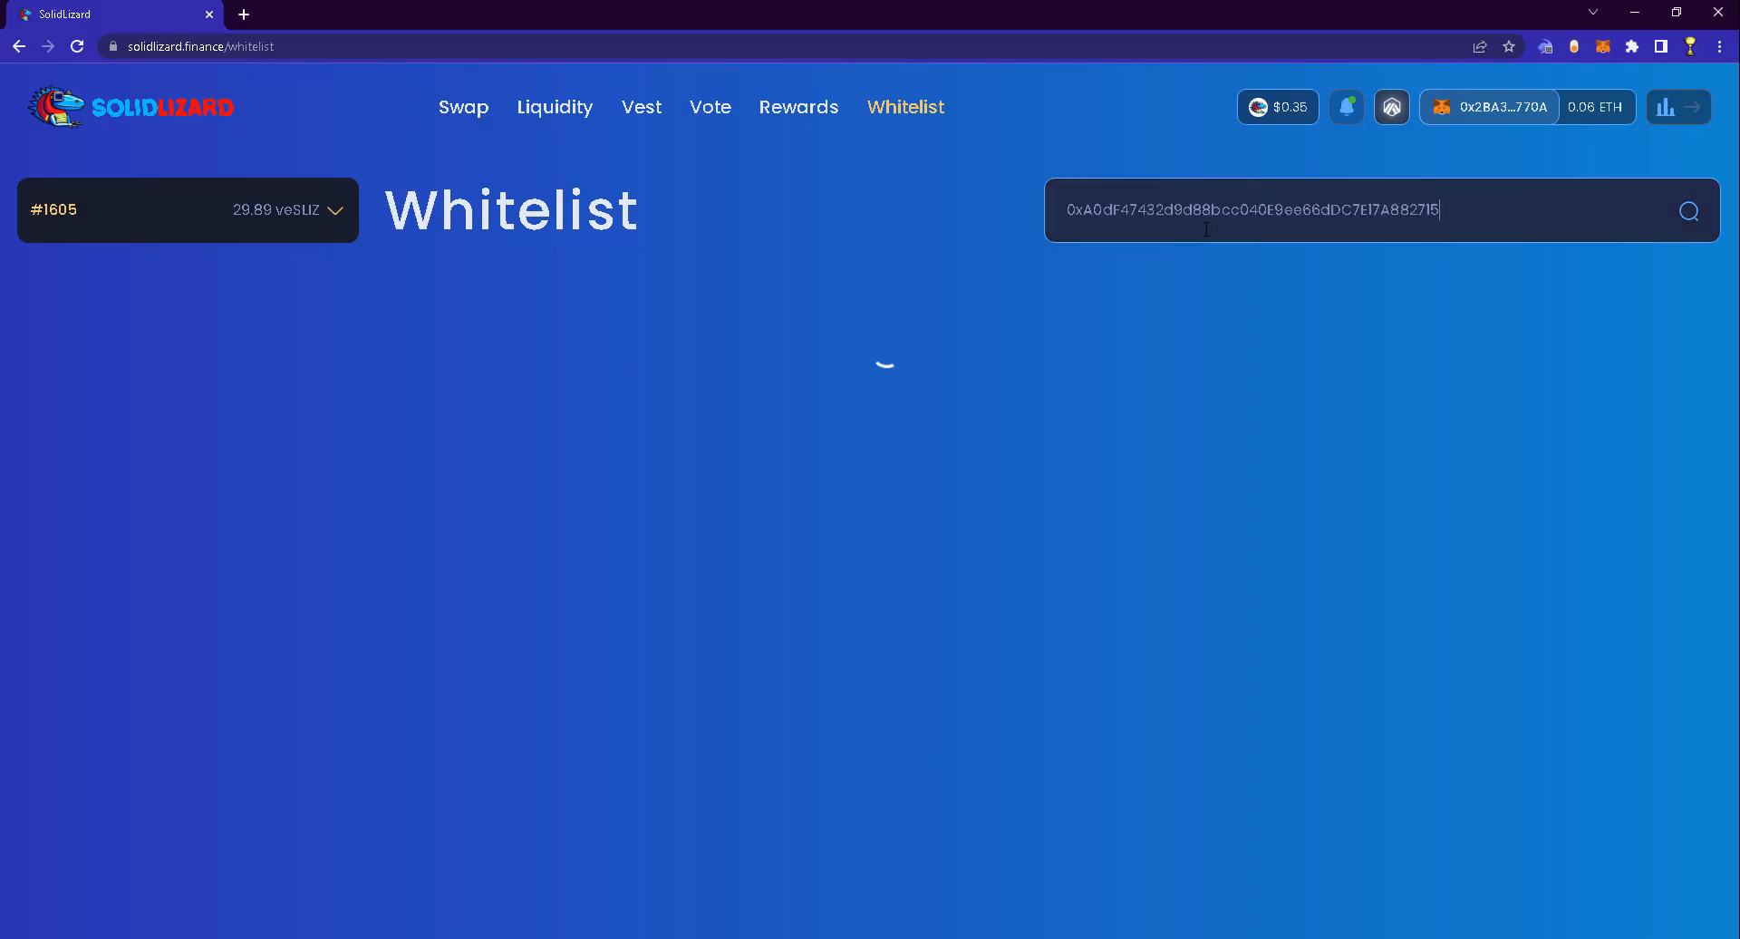
{"action": "left_click_drag", "start_coordinate": [1303, 345], "coordinate": [1397, 355]}
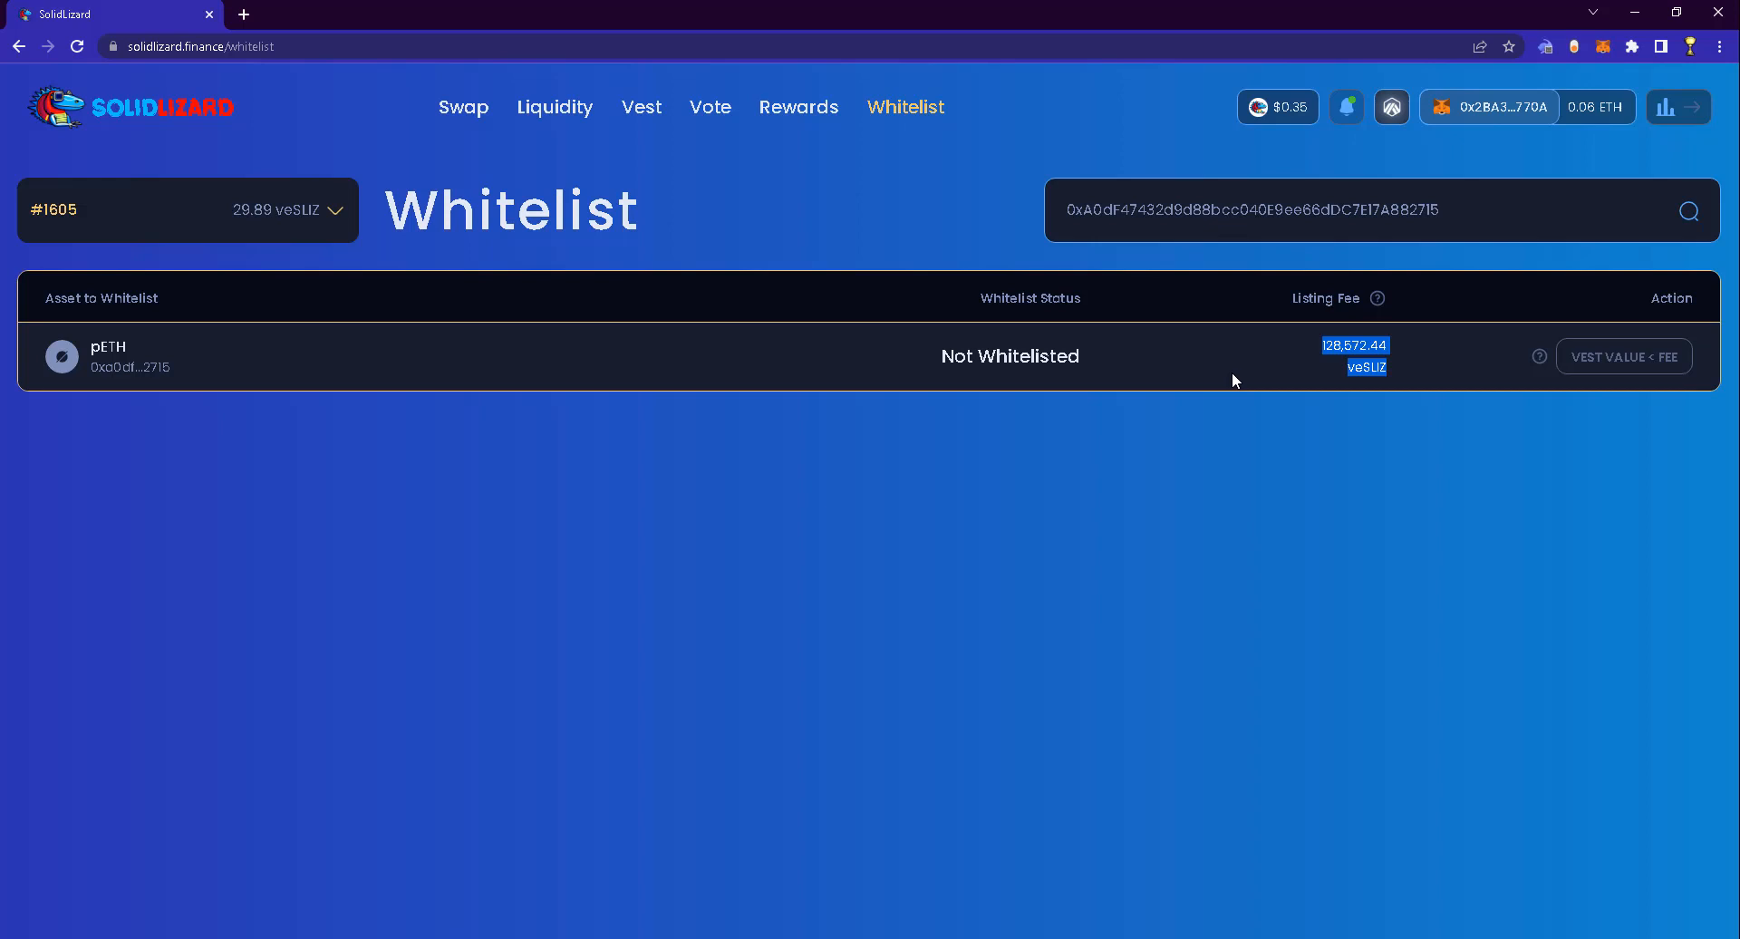
{"action": "double_click", "coordinate": [1269, 209]}
{"action": "key", "text": "BackSpace"}
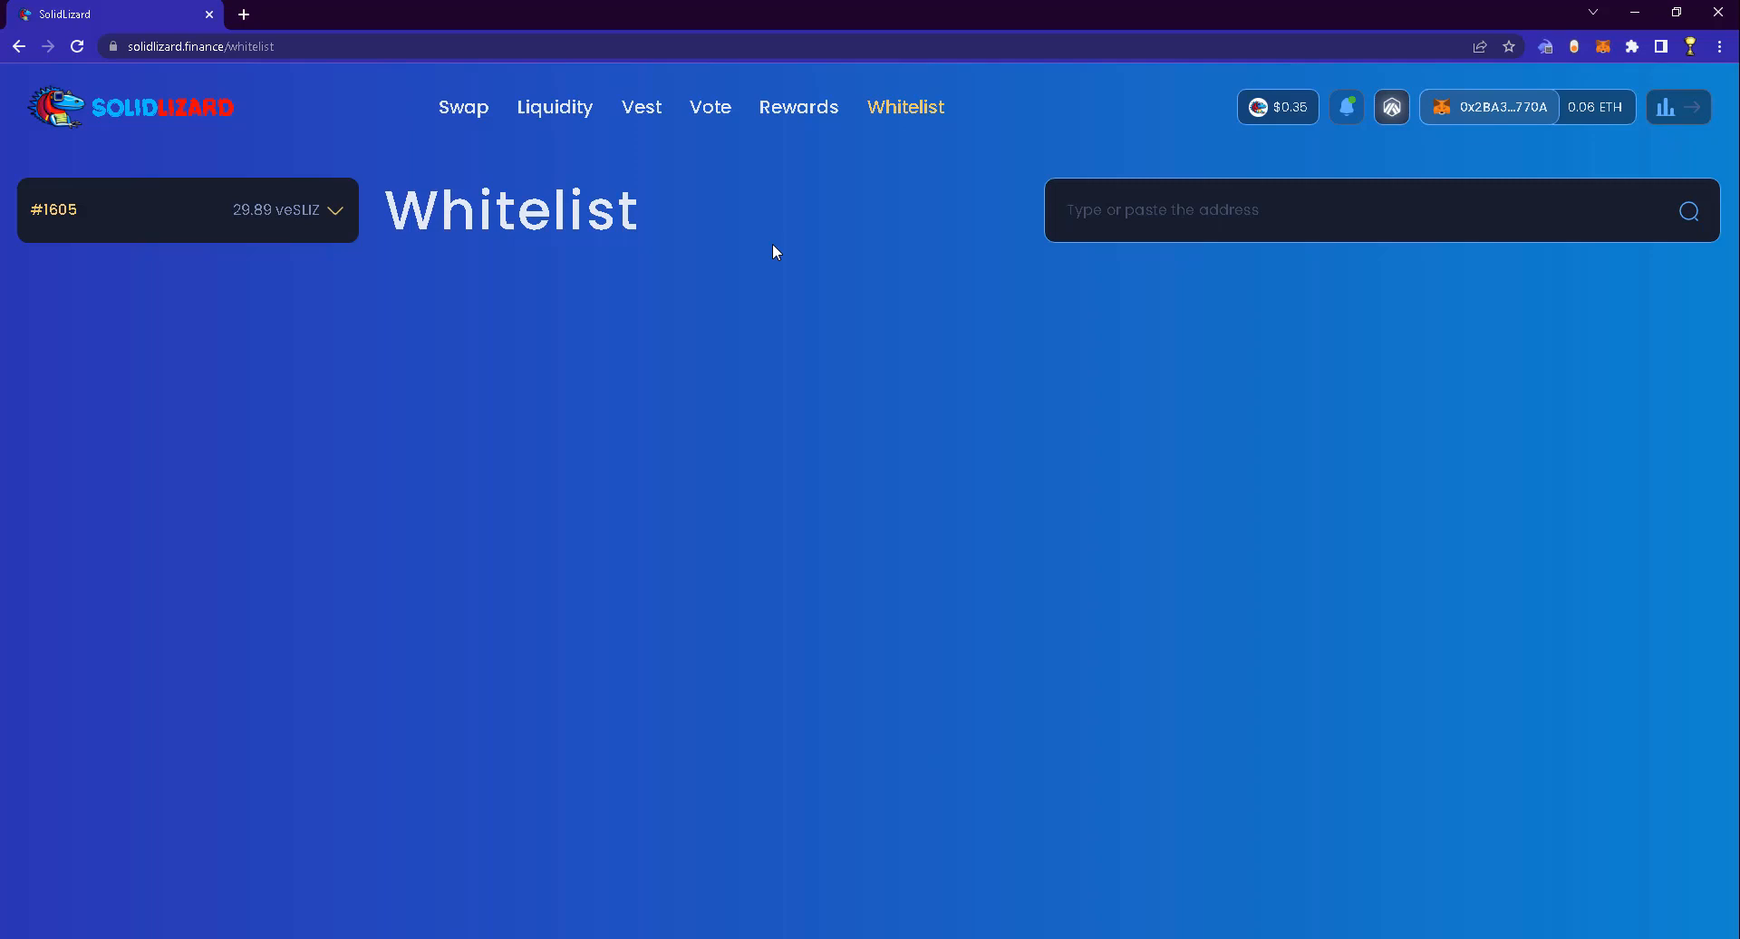
From the Swap page, launch the Lizard Analytics dashboard in a new tab
{"action": "left_click", "coordinate": [460, 110]}
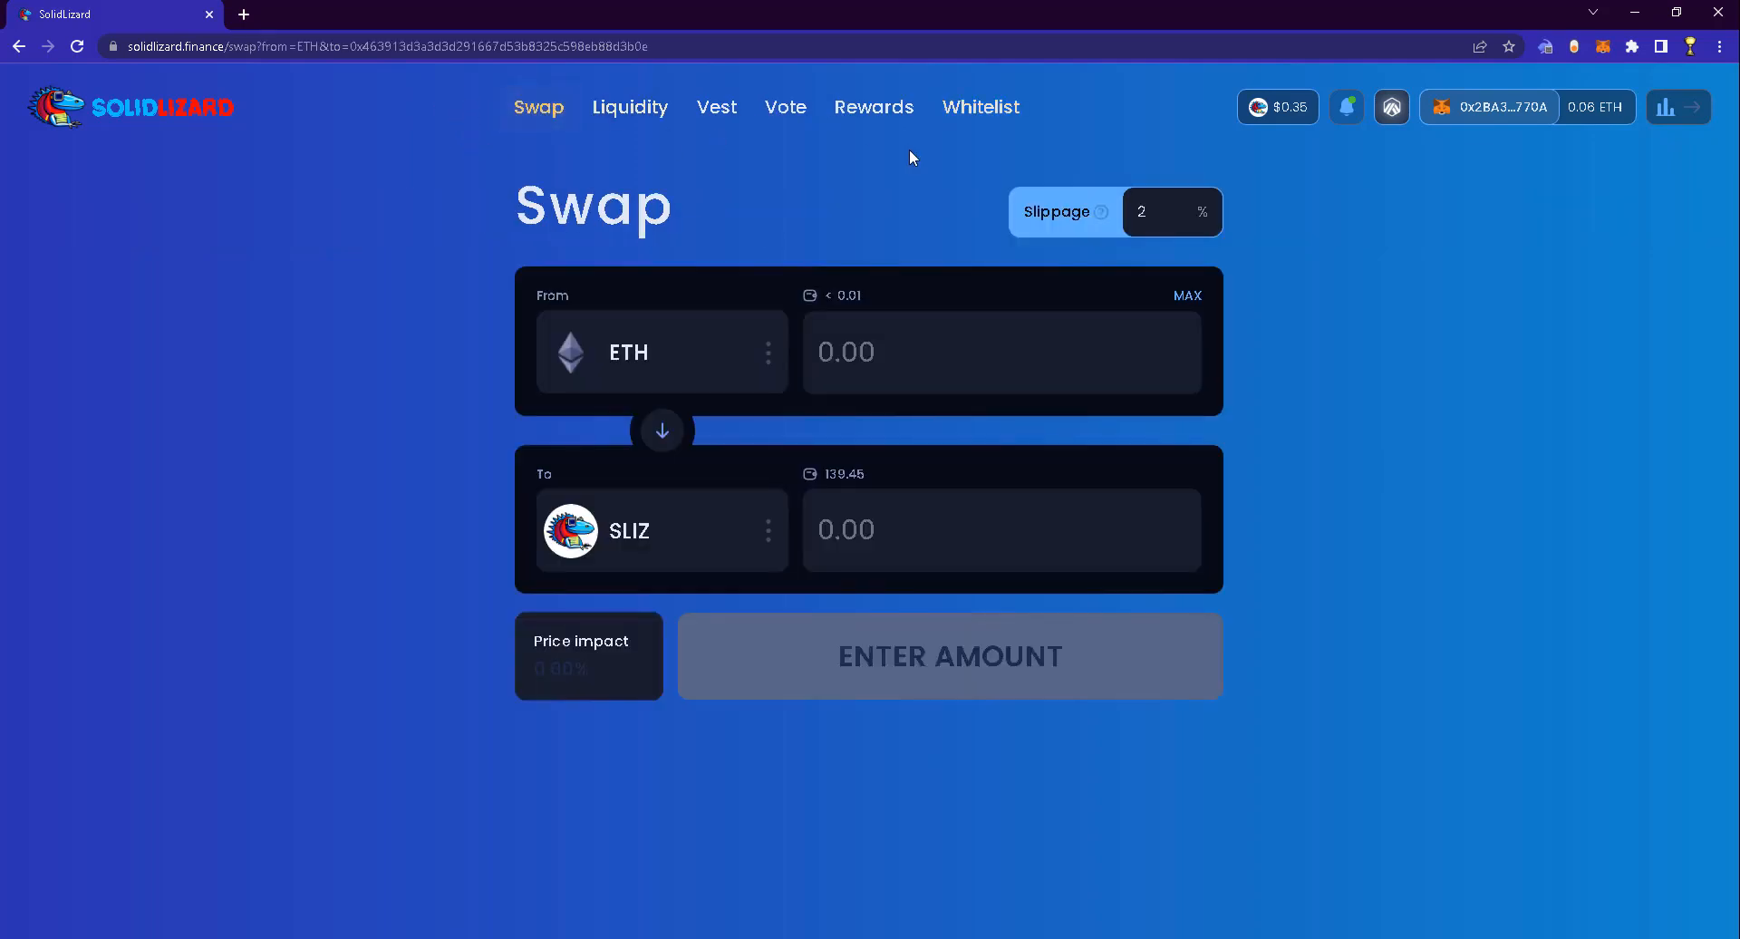
{"action": "left_click", "coordinate": [1664, 108]}
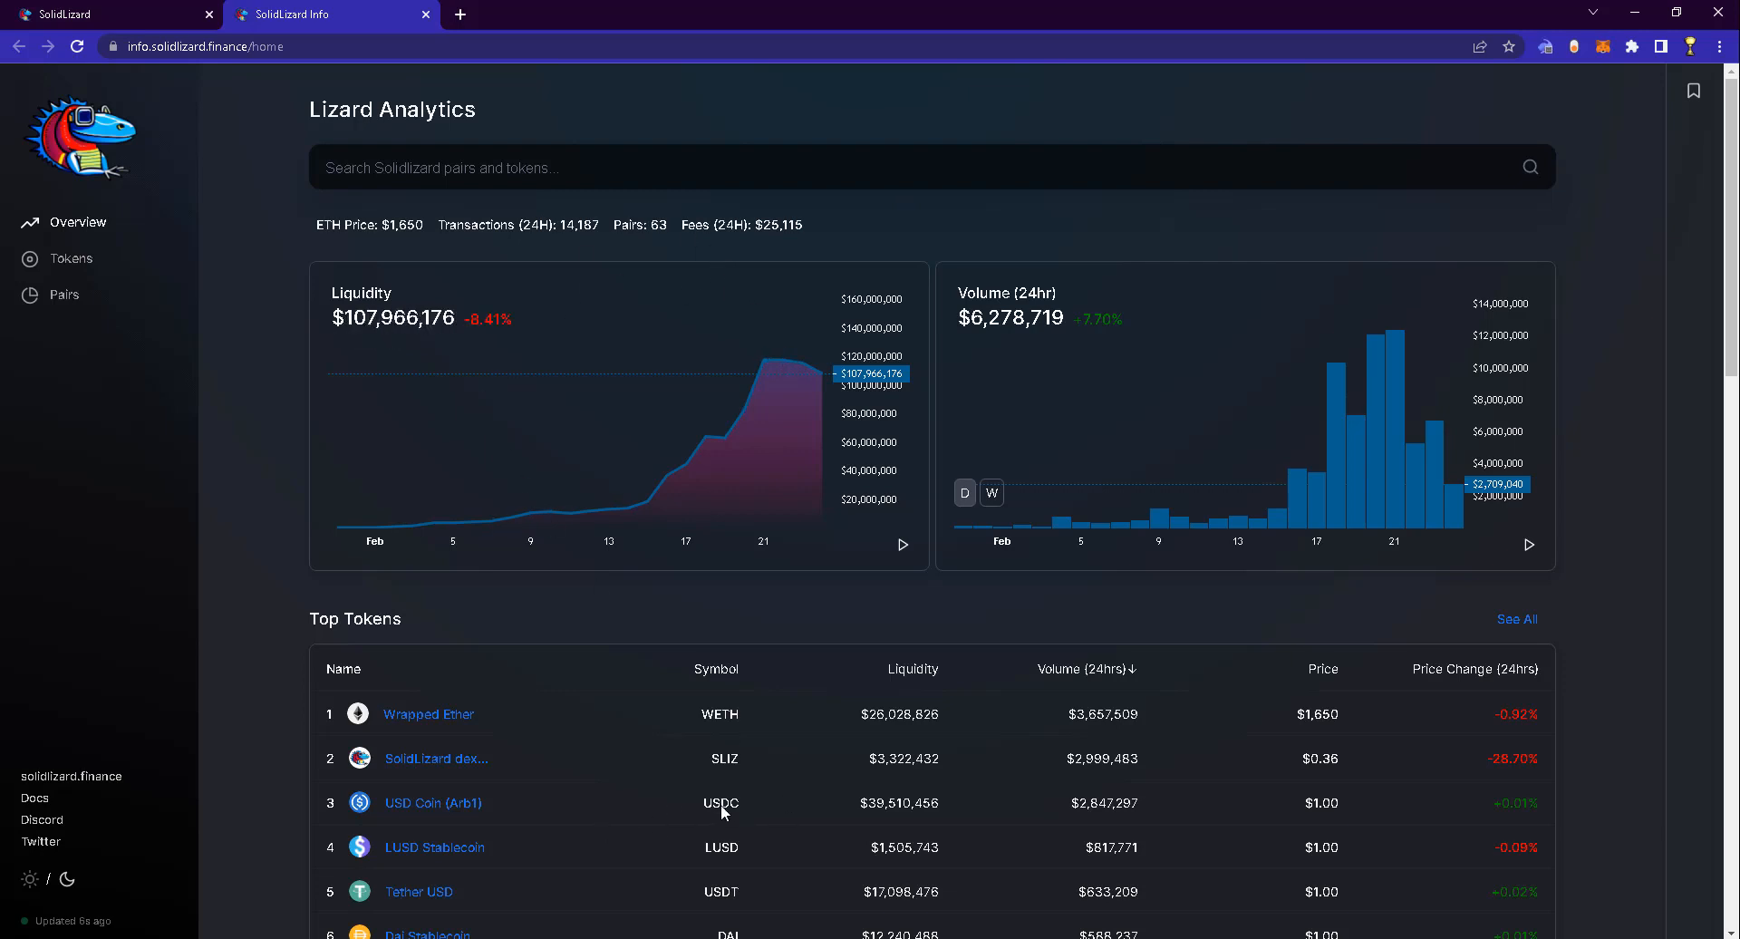
{"action": "left_click", "coordinate": [1357, 759]}
{"action": "left_click_drag", "start_coordinate": [1301, 759], "coordinate": [1310, 759]}
{"action": "left_click", "coordinate": [1206, 664]}
{"action": "left_click_drag", "start_coordinate": [1300, 752], "coordinate": [1341, 767]}
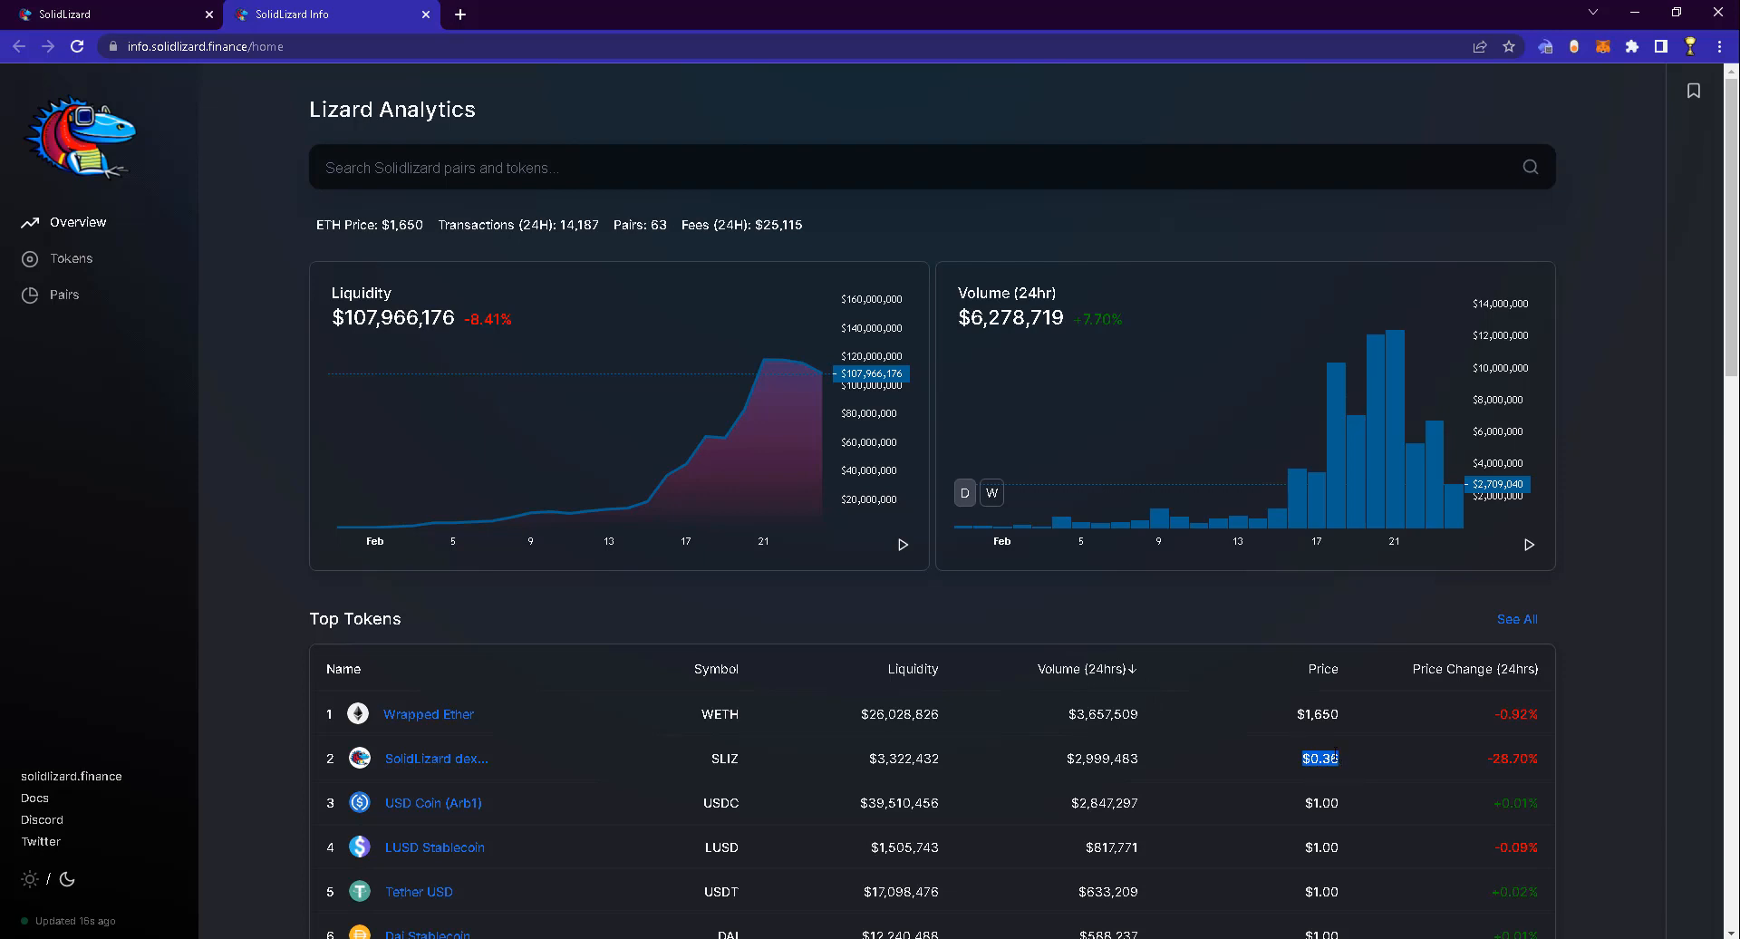